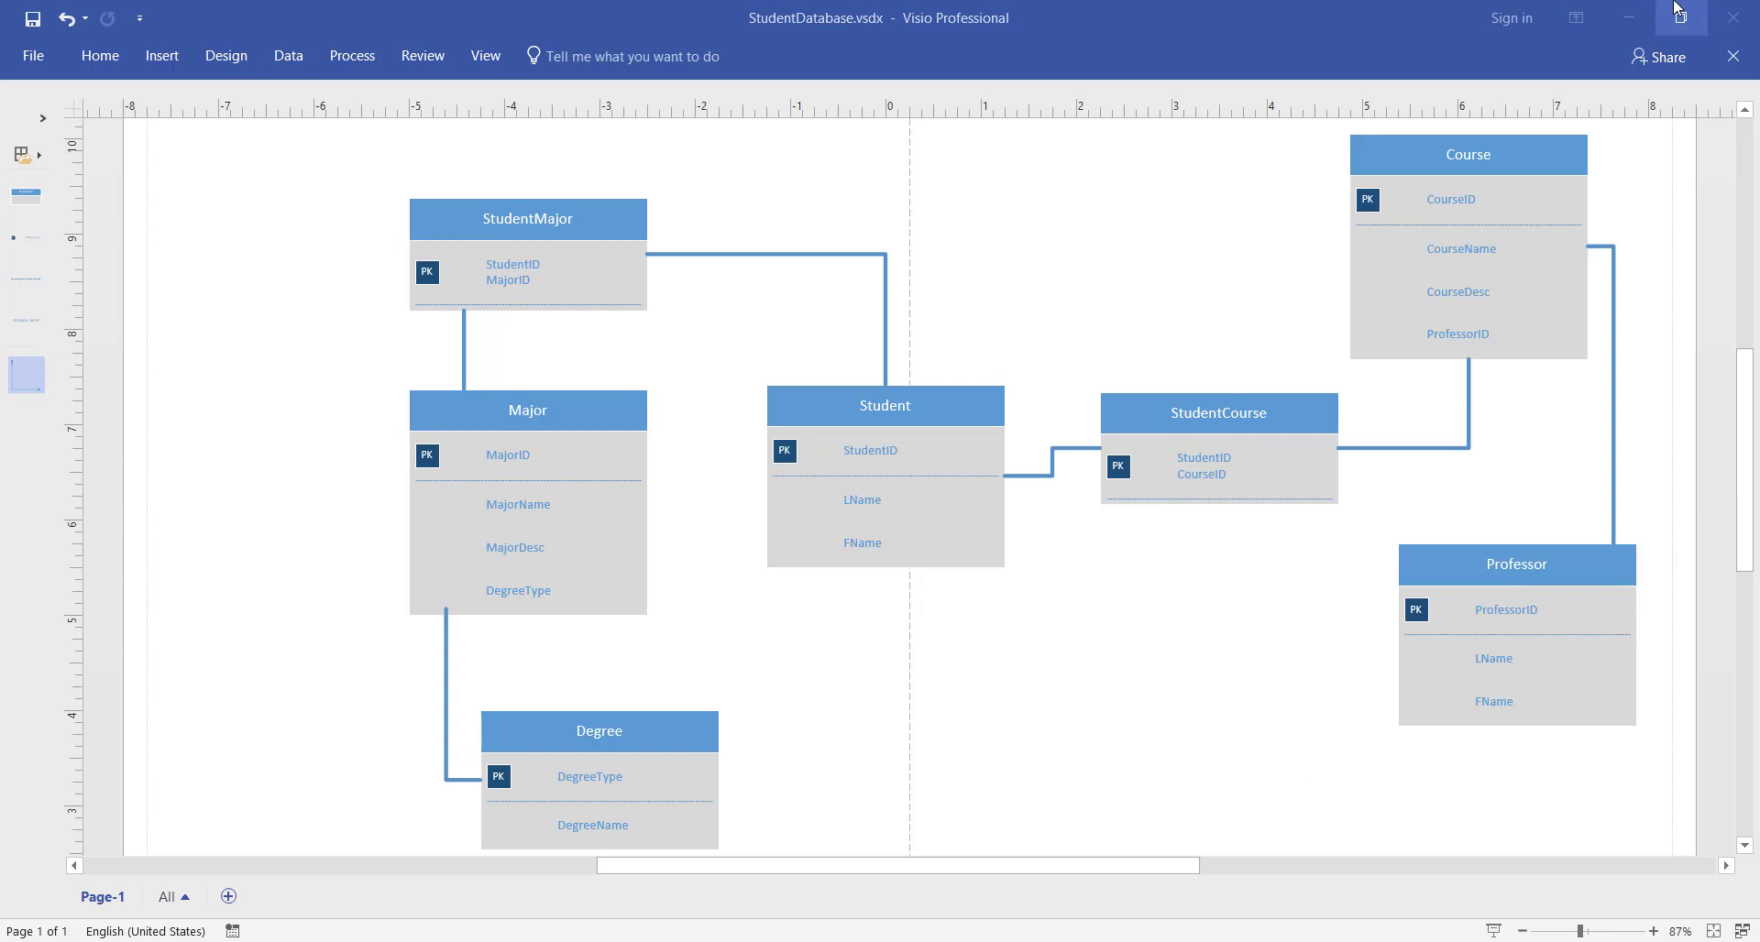
Switch to SQL Server Management Studio and connect to the SQLEXPRESS16 database engine with Windows Authentication
{"action": "left_click", "coordinate": [1633, 18]}
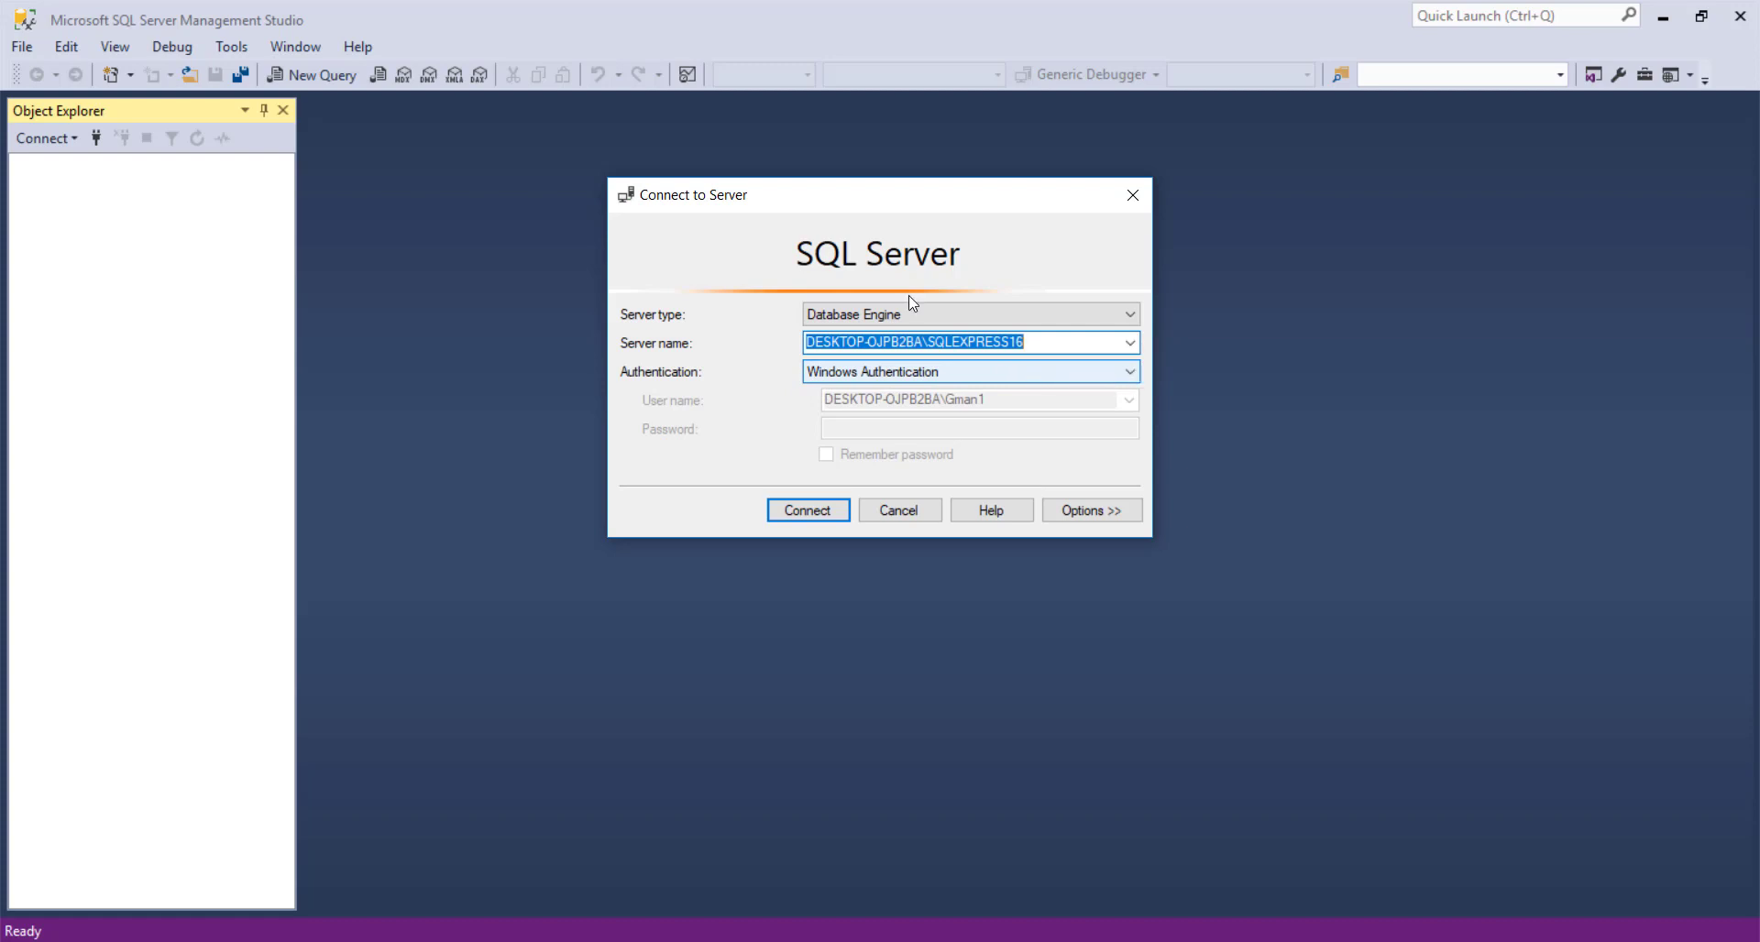
{"action": "left_click", "coordinate": [1130, 375]}
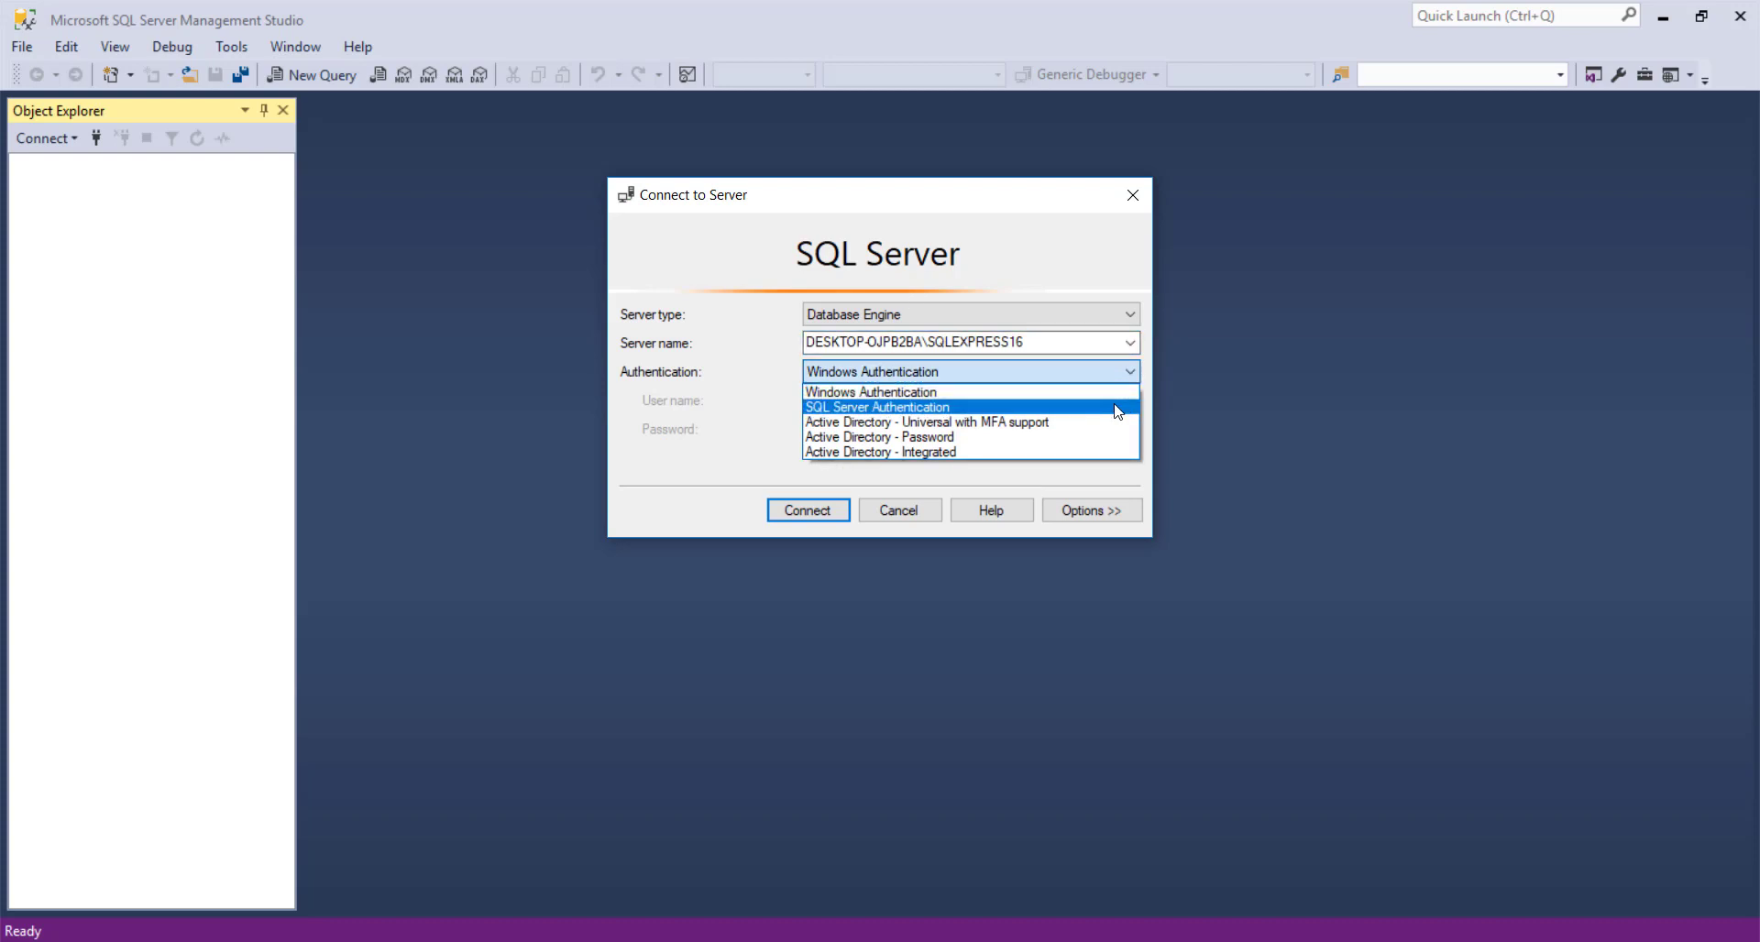
{"action": "left_click", "coordinate": [1234, 347]}
{"action": "left_click", "coordinate": [788, 511]}
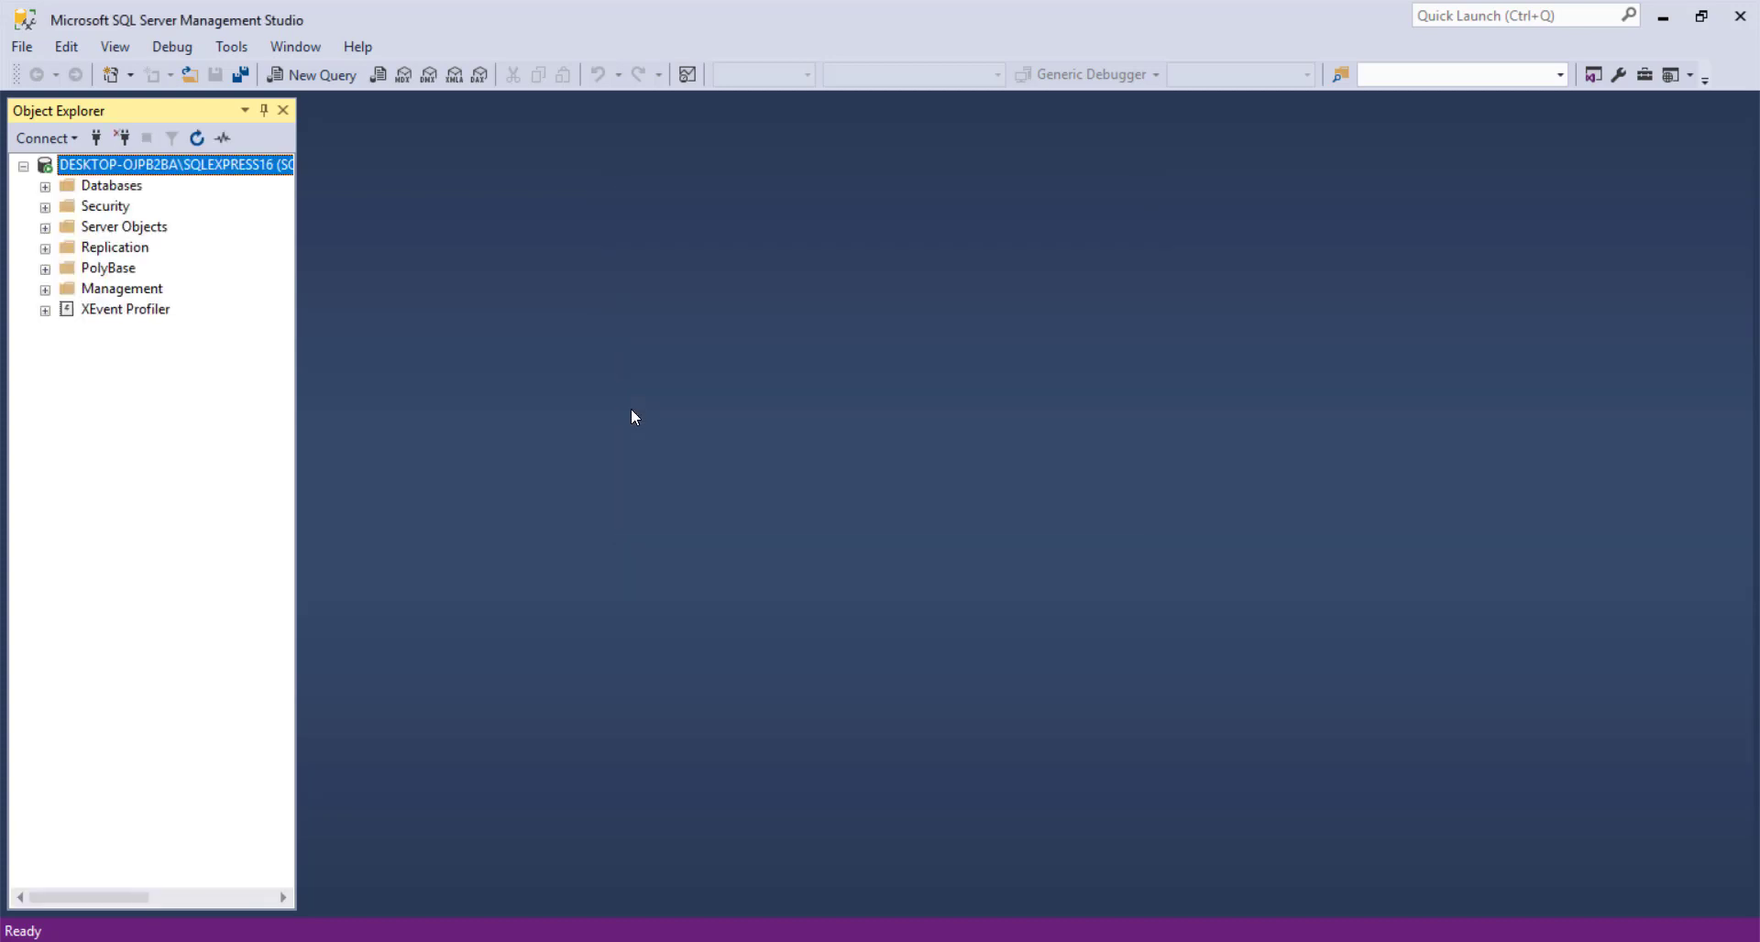
Examine the server's existing databases and the contents of its Security folder
{"action": "left_click", "coordinate": [45, 186]}
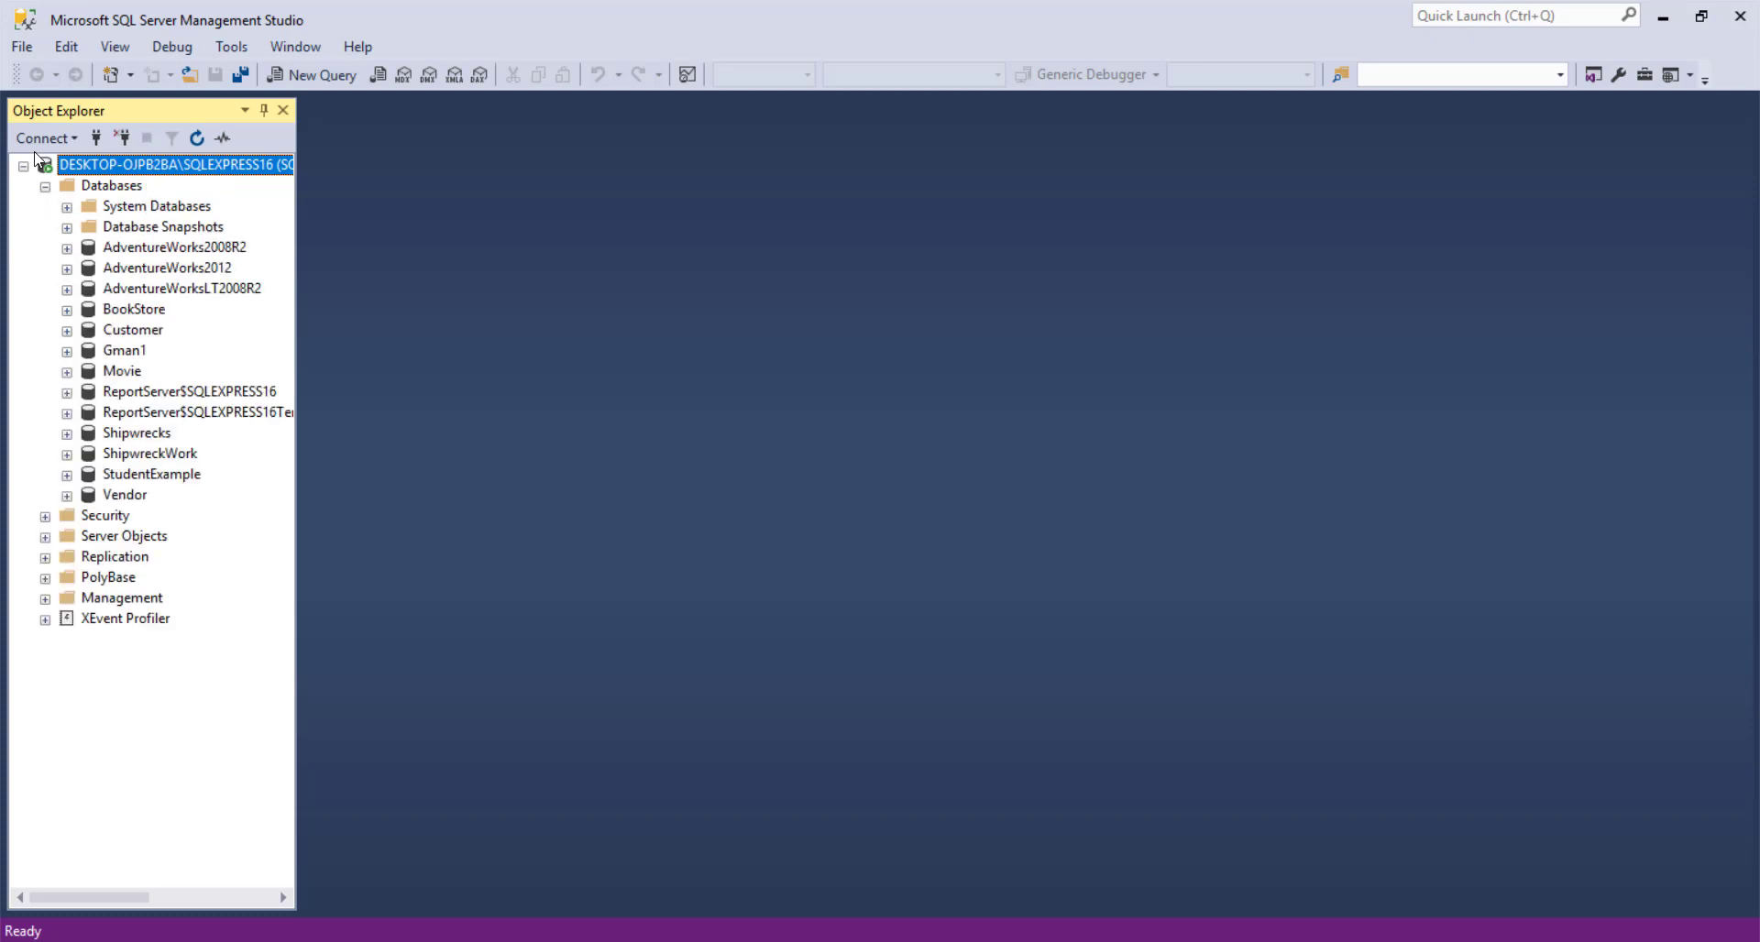
{"action": "left_click", "coordinate": [45, 516]}
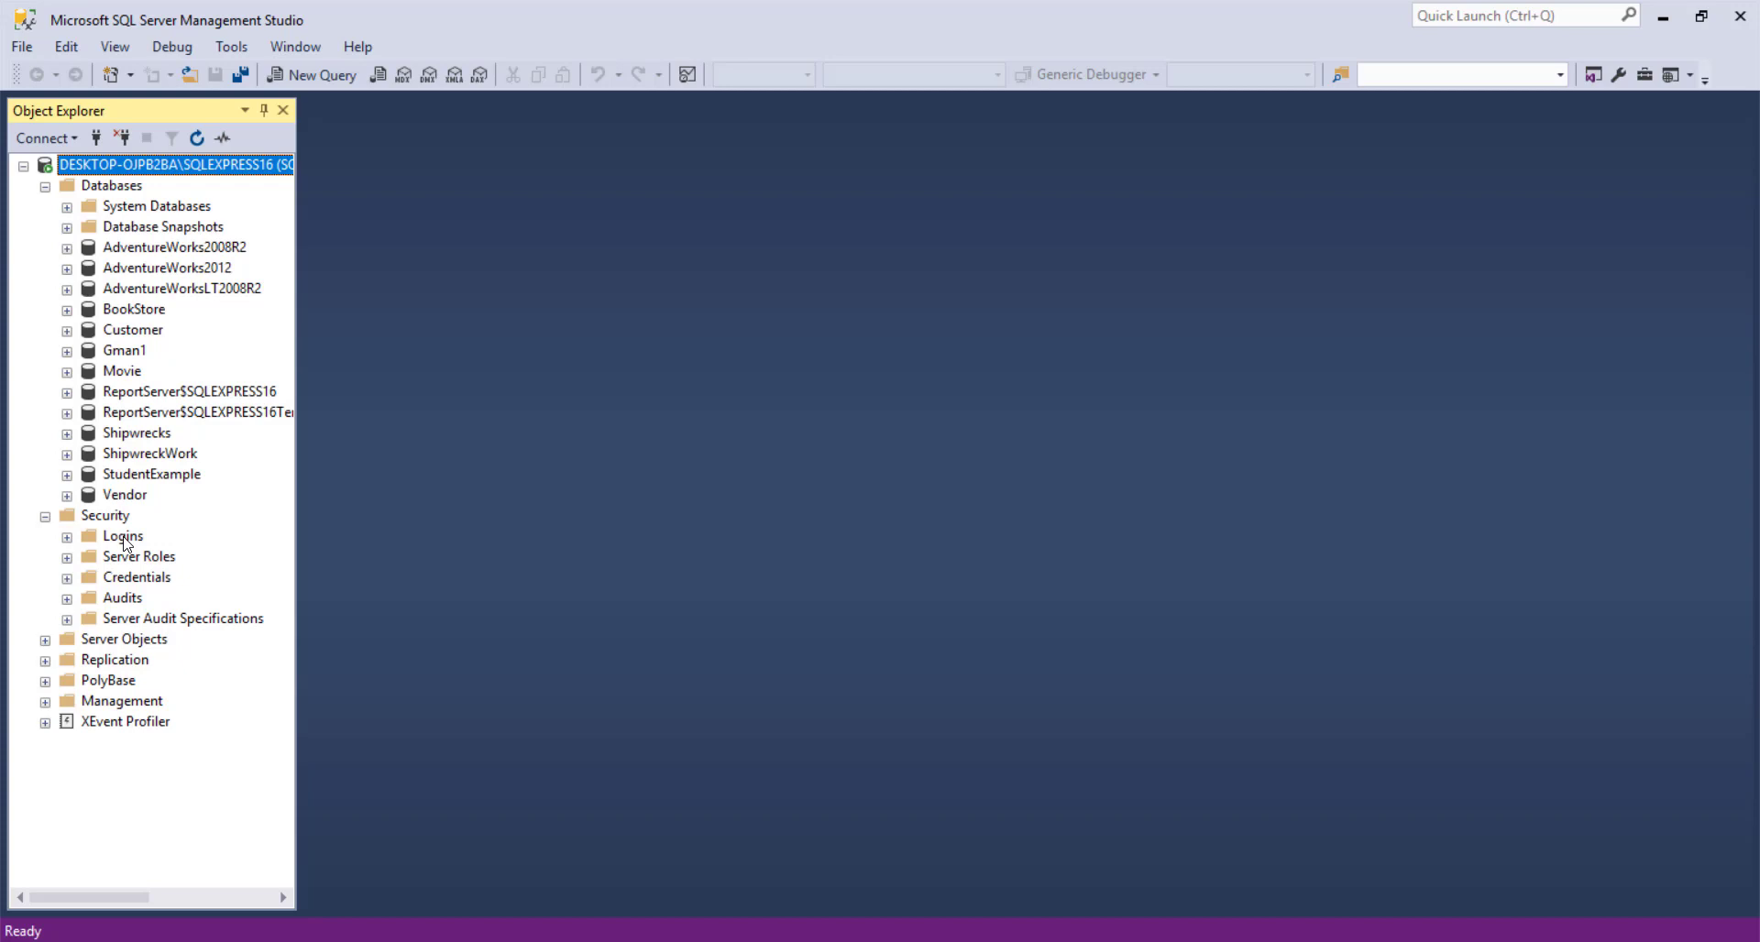
{"action": "left_click", "coordinate": [44, 519]}
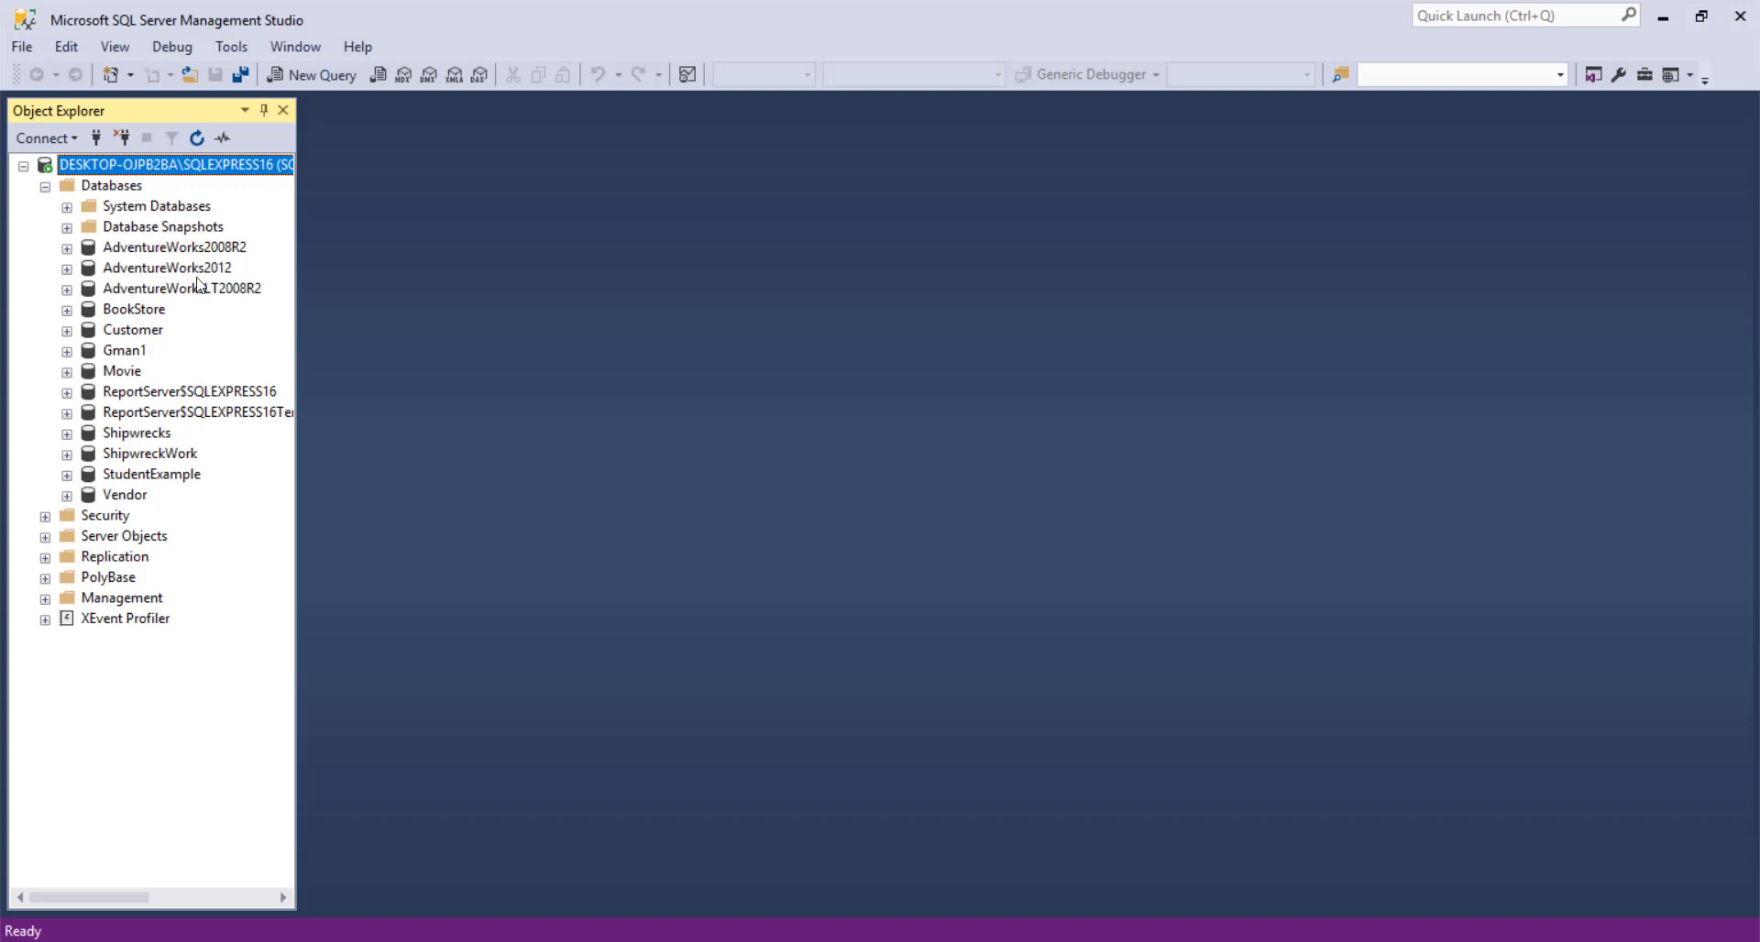
Start a new database named Students and set its data file's initial size to 50 MB
{"action": "left_click", "coordinate": [119, 186]}
{"action": "right_click", "coordinate": [119, 182]}
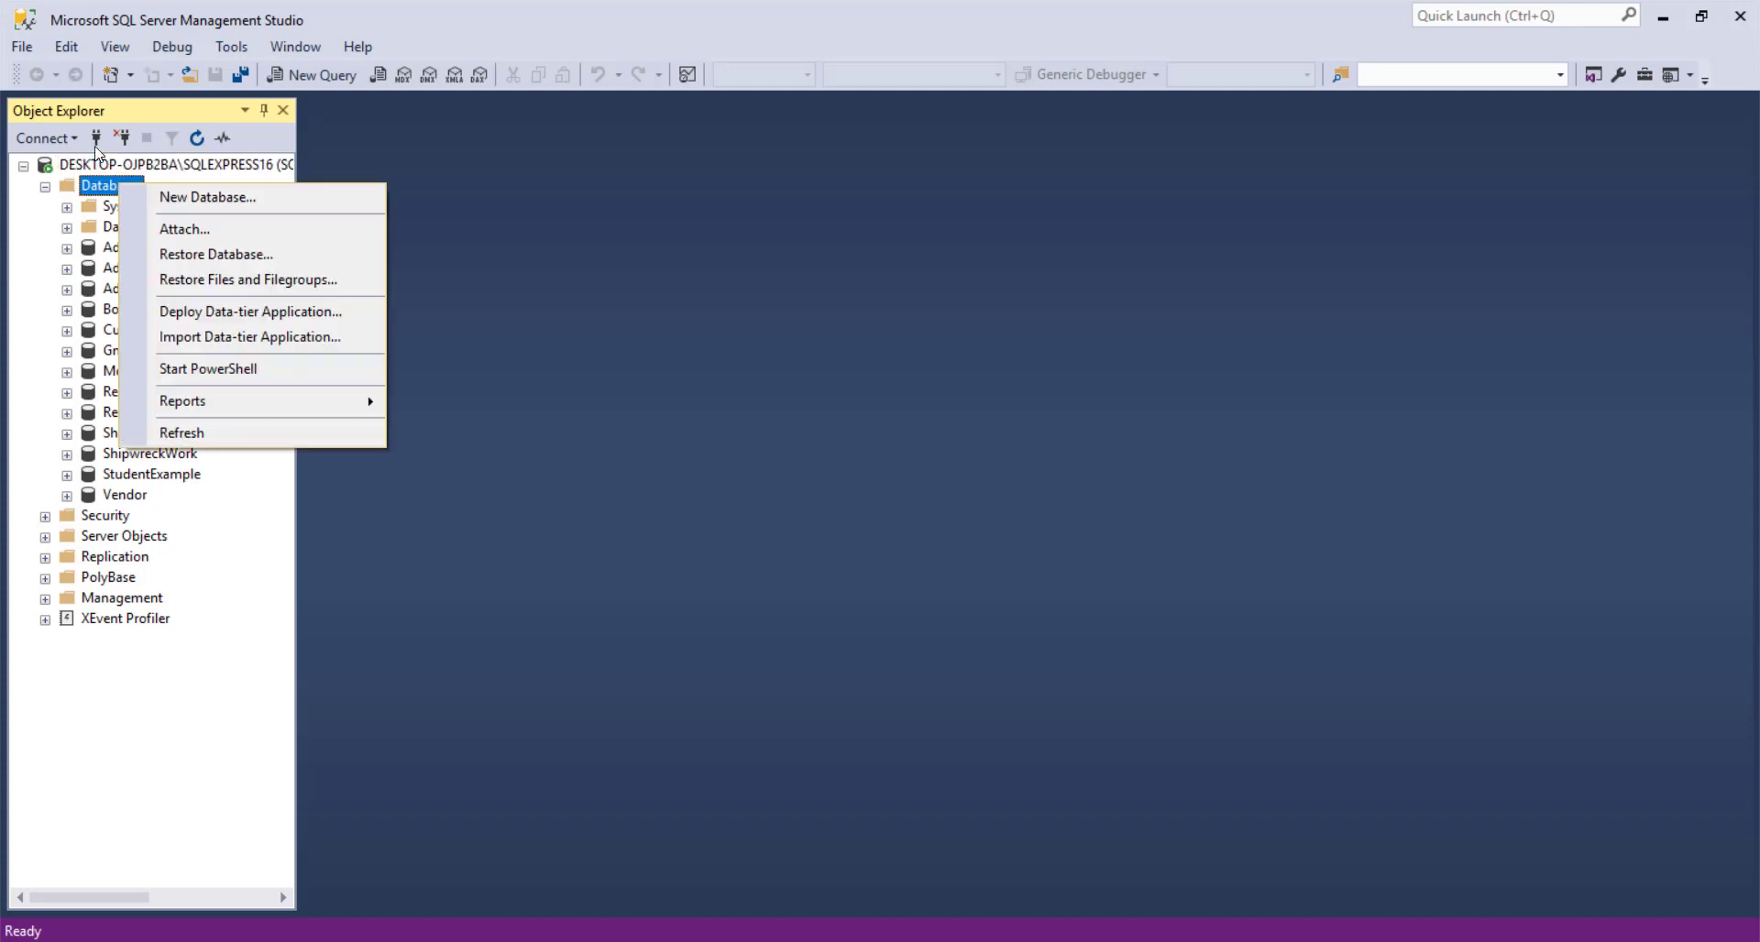
{"action": "left_click", "coordinate": [180, 203]}
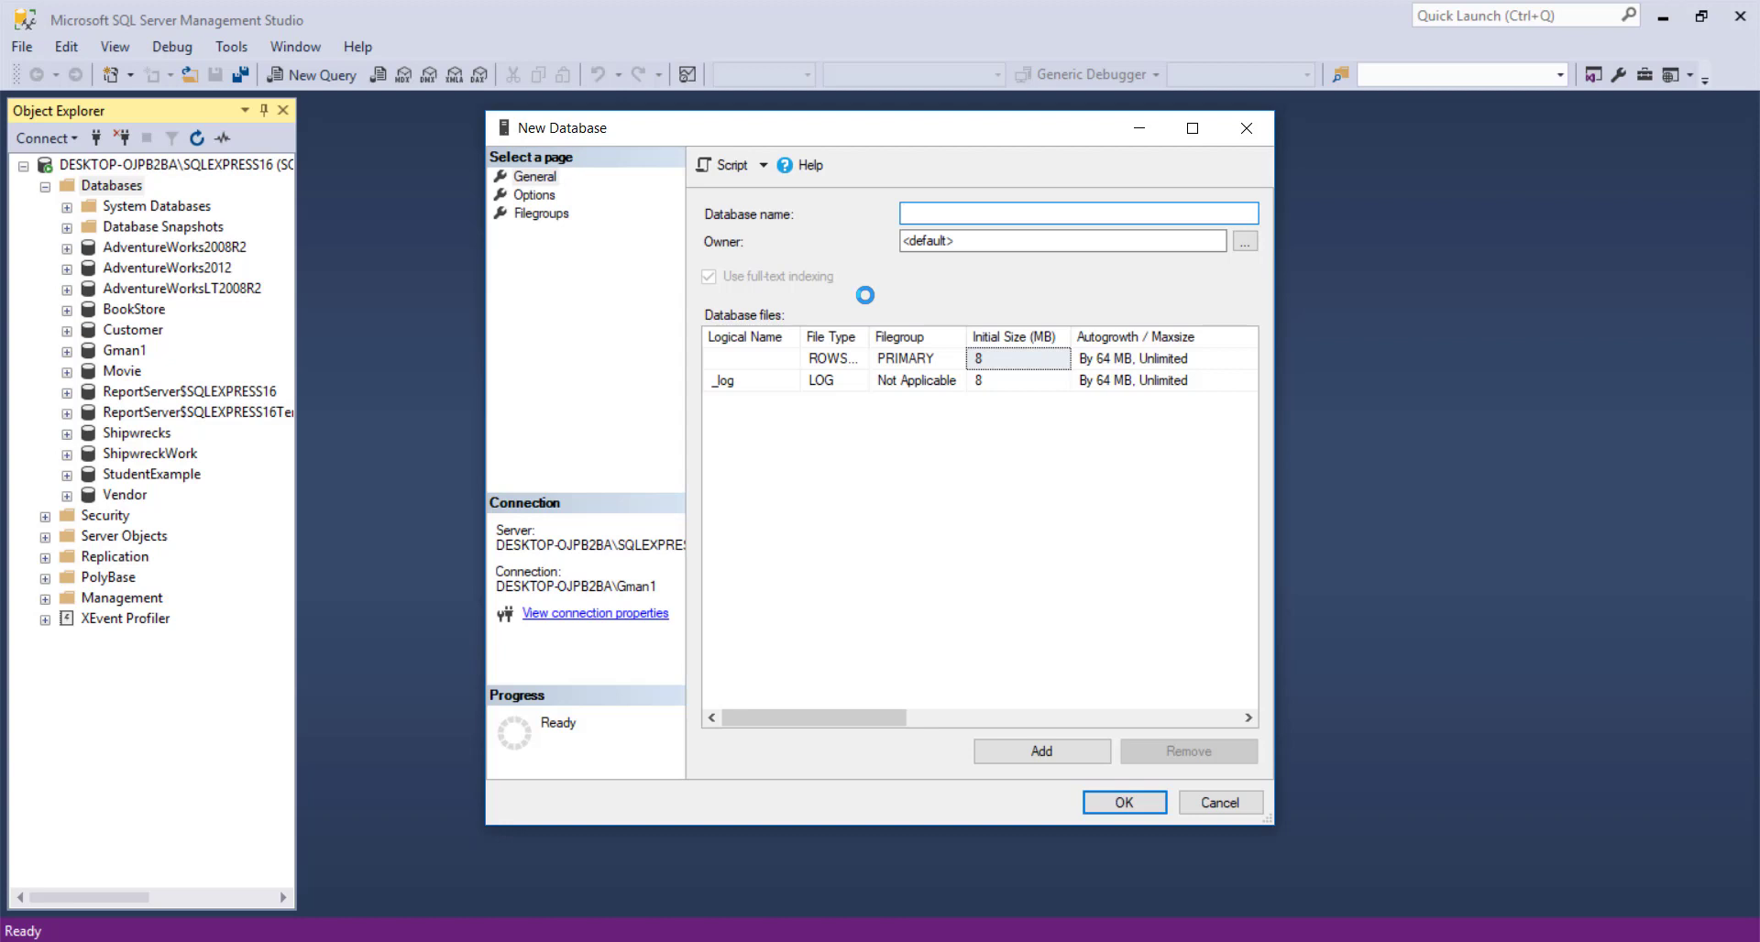
{"action": "type", "text": "Students"}
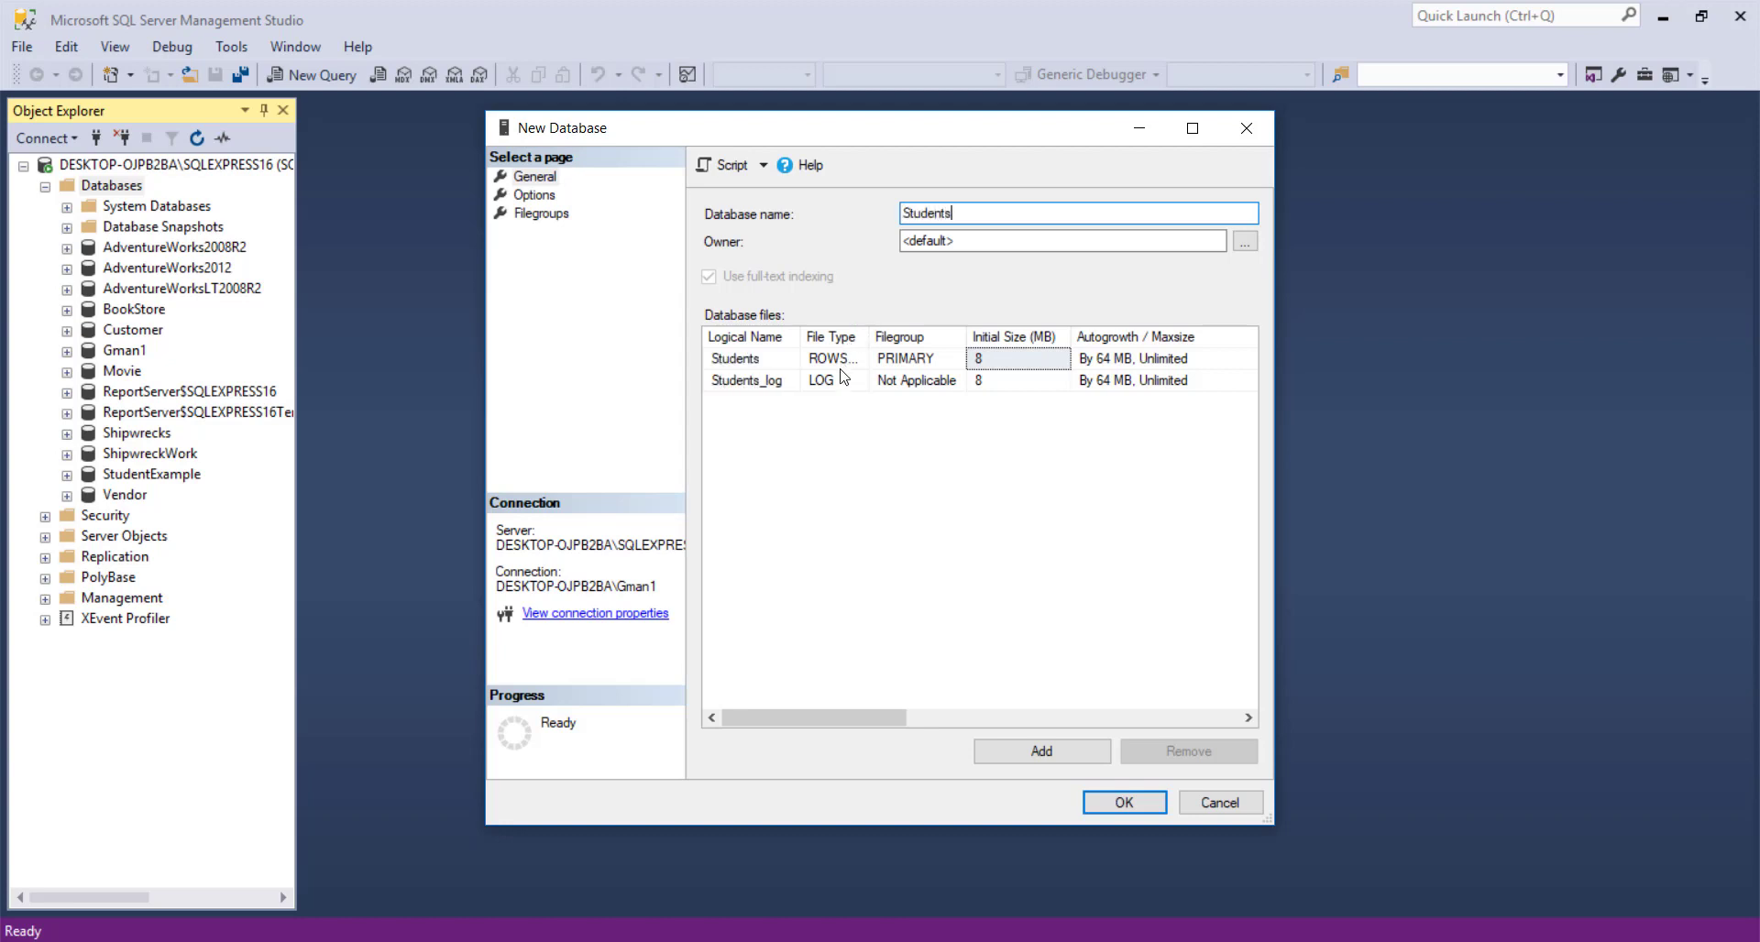
{"action": "left_click", "coordinate": [747, 366]}
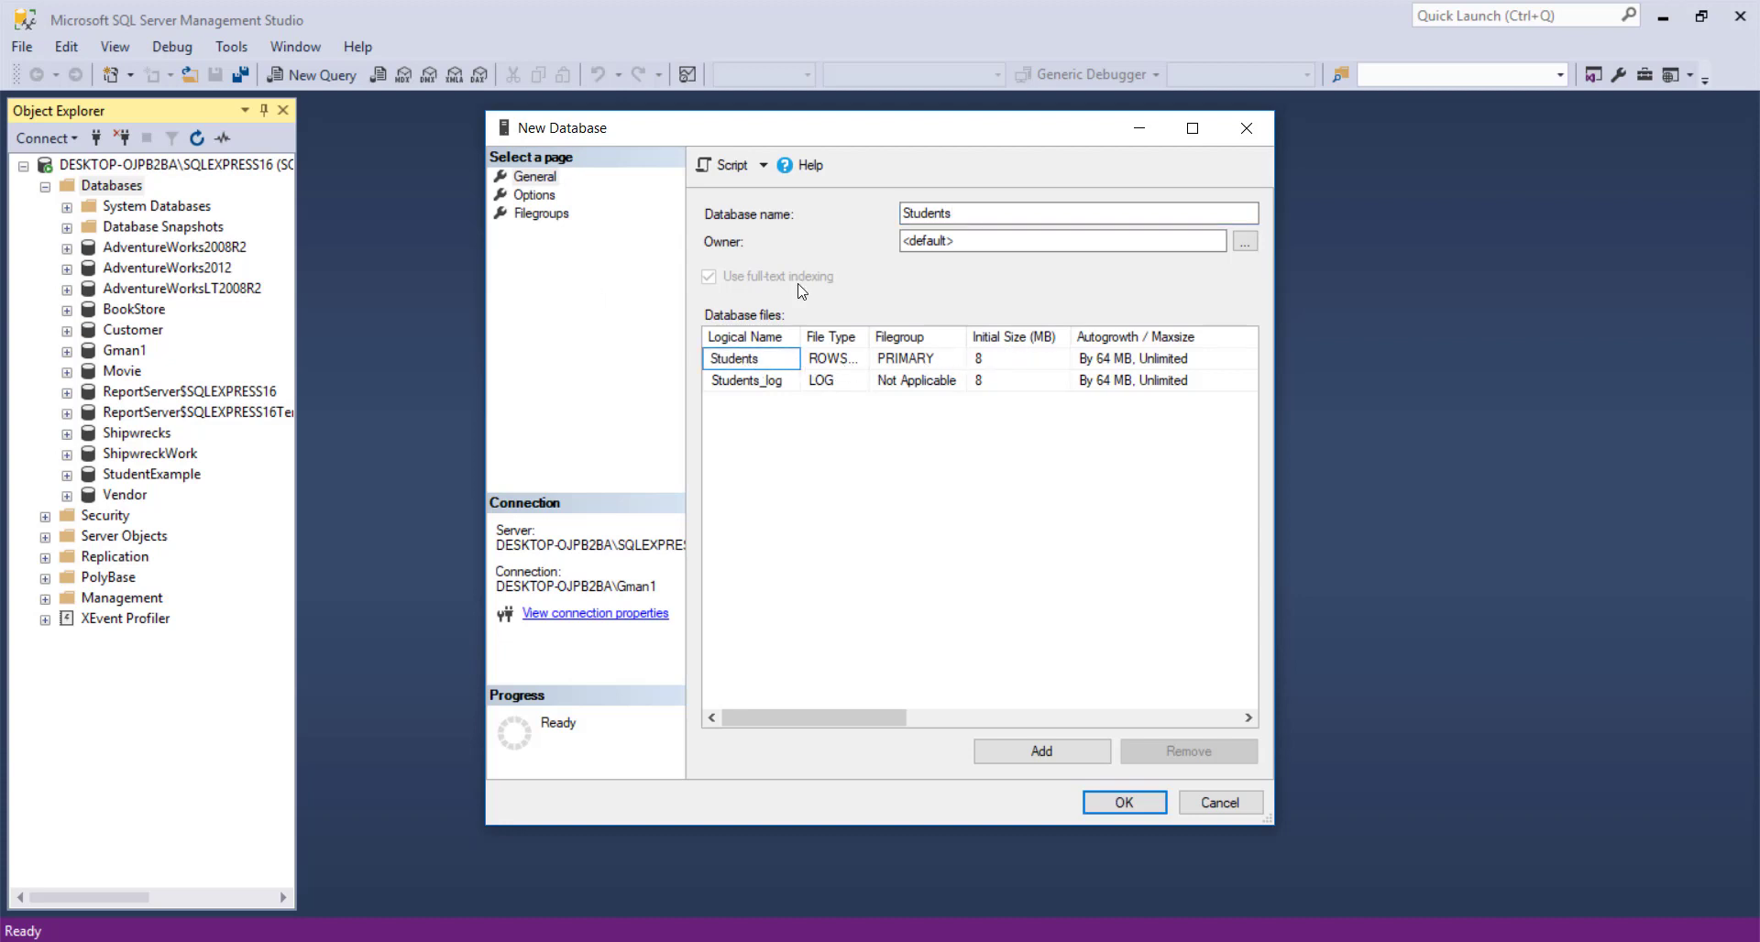
{"action": "key", "text": "Tab"}
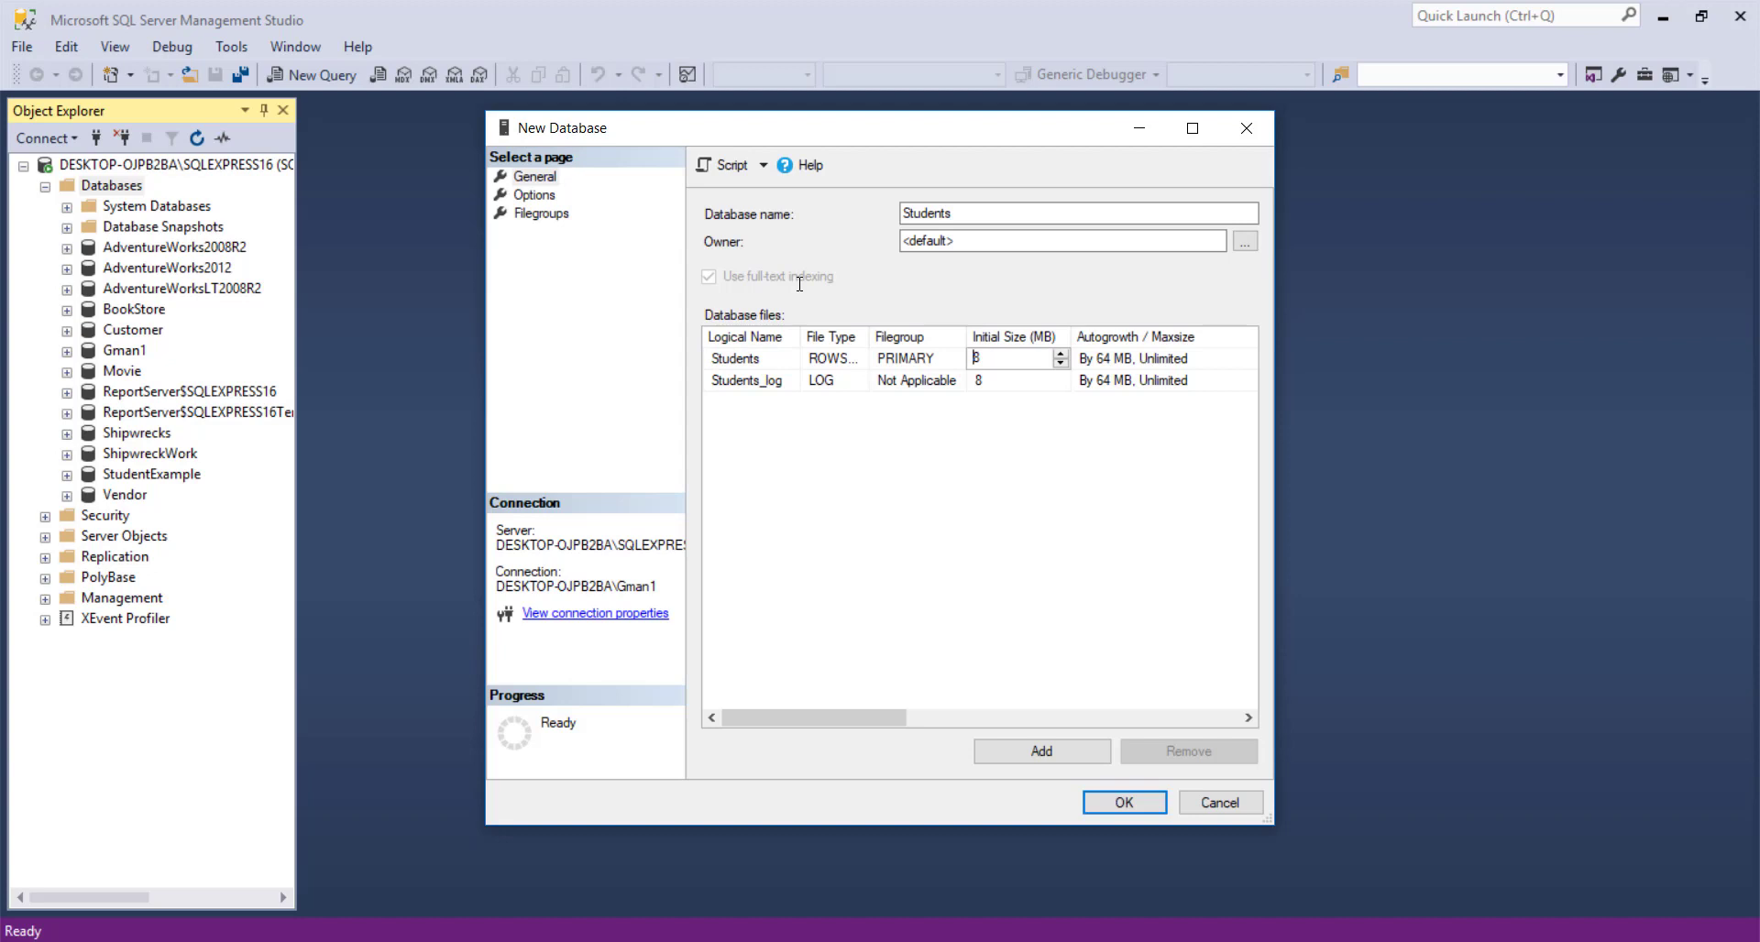
{"action": "double_click", "coordinate": [982, 357]}
{"action": "type", "text": "50"}
{"action": "left_click", "coordinate": [990, 380]}
Review the new database's options and filegroups, and create the Students database
{"action": "left_click", "coordinate": [537, 197]}
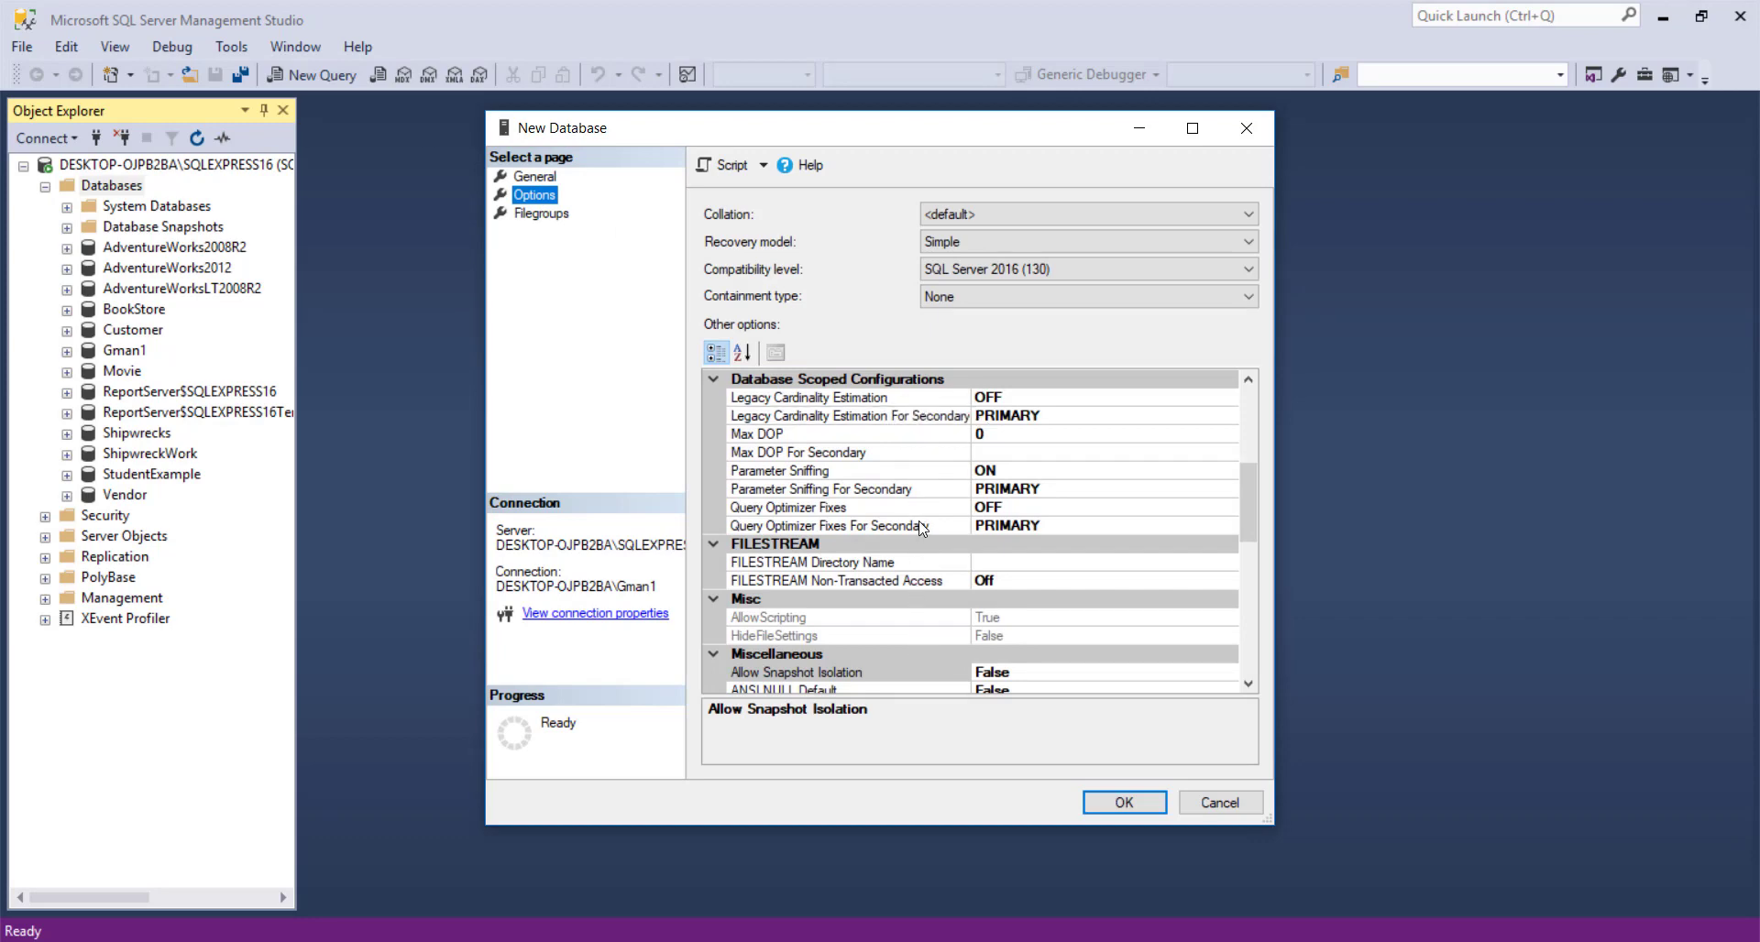
{"action": "left_click", "coordinate": [539, 215]}
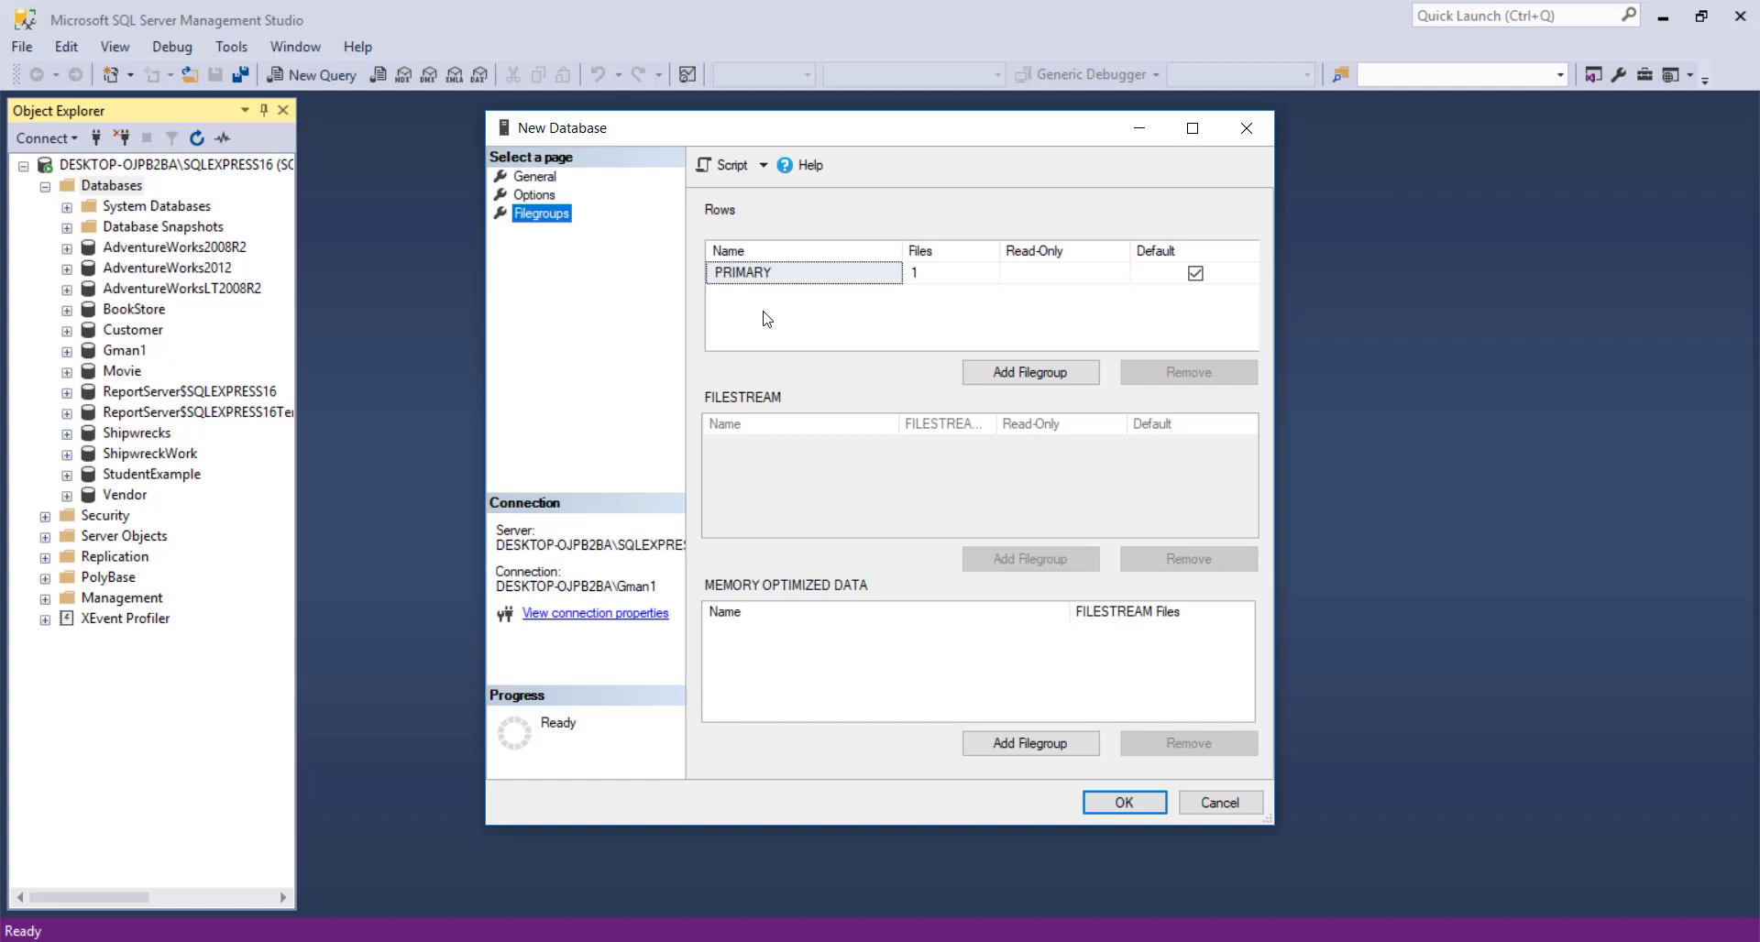
{"action": "left_click", "coordinate": [539, 178]}
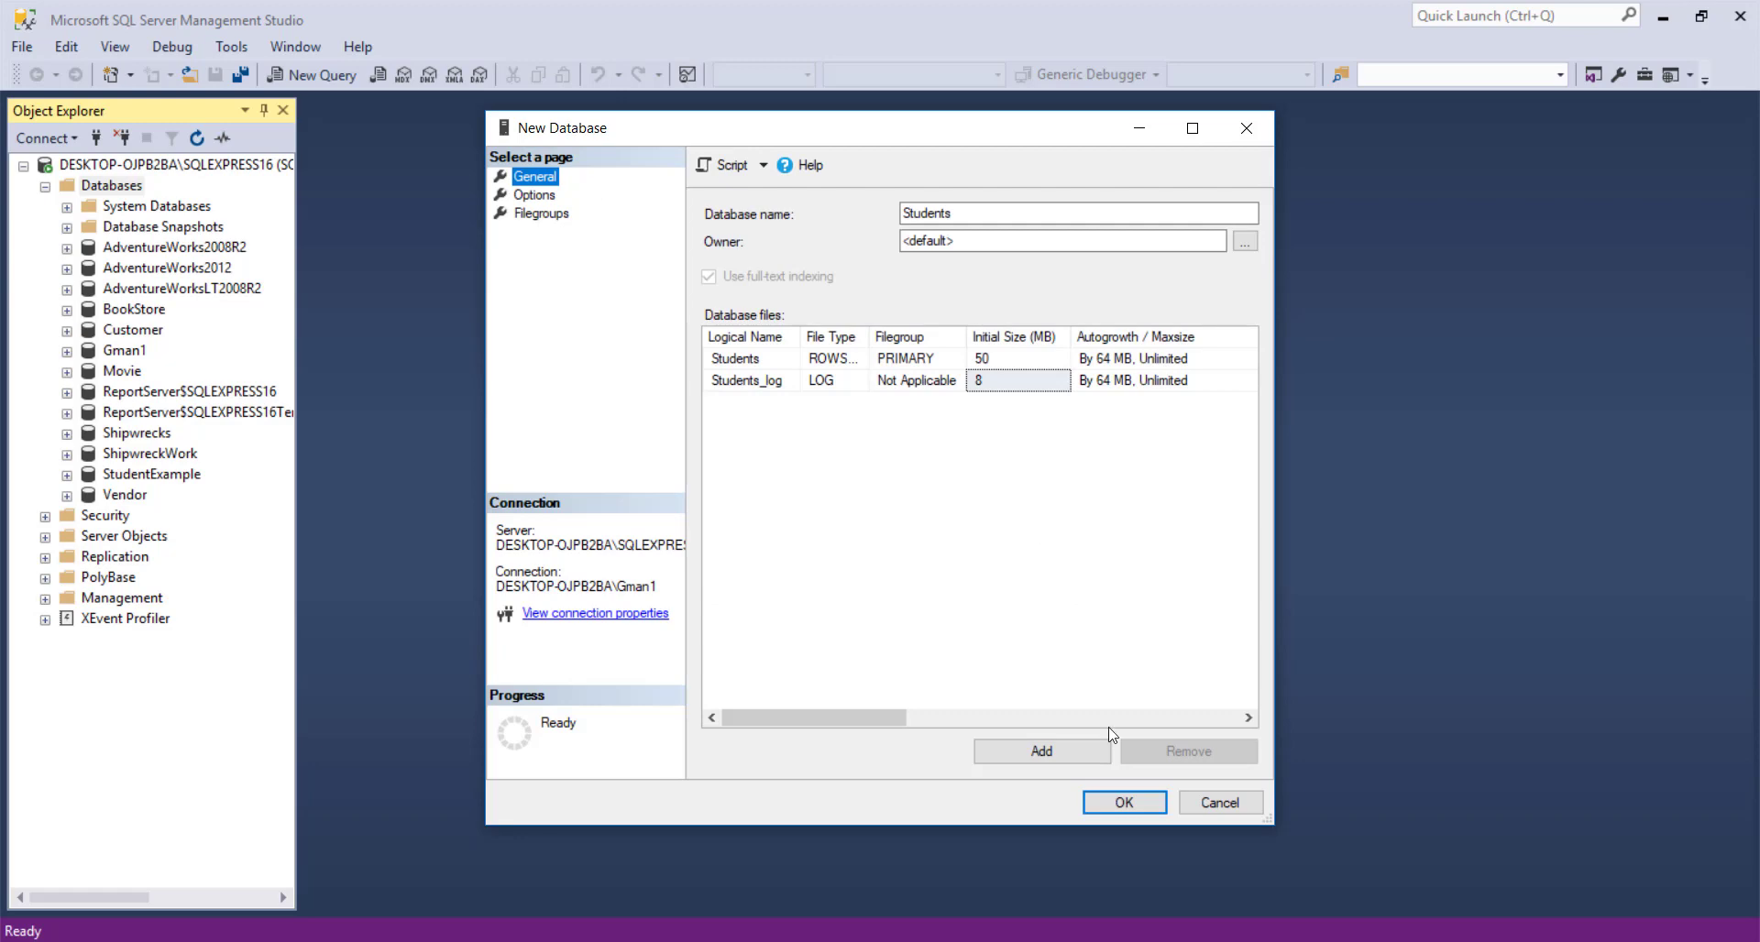
{"action": "left_click", "coordinate": [1119, 804]}
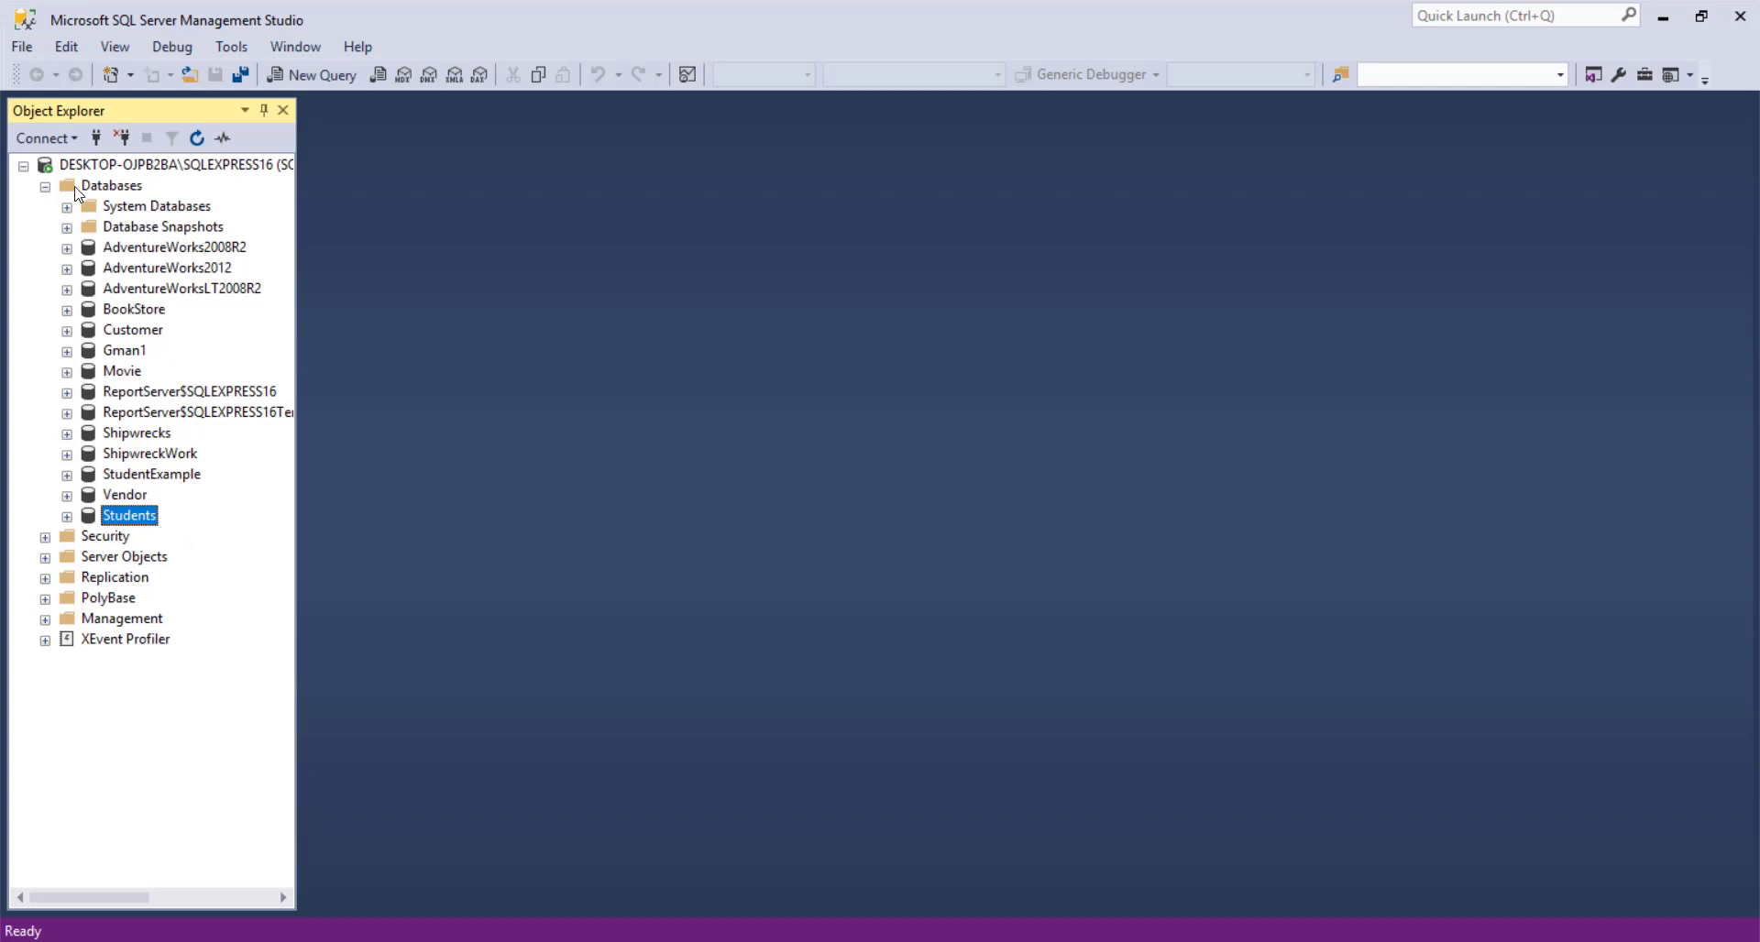
Examine the list of system databases on the server and collapse it again
{"action": "left_click", "coordinate": [67, 208]}
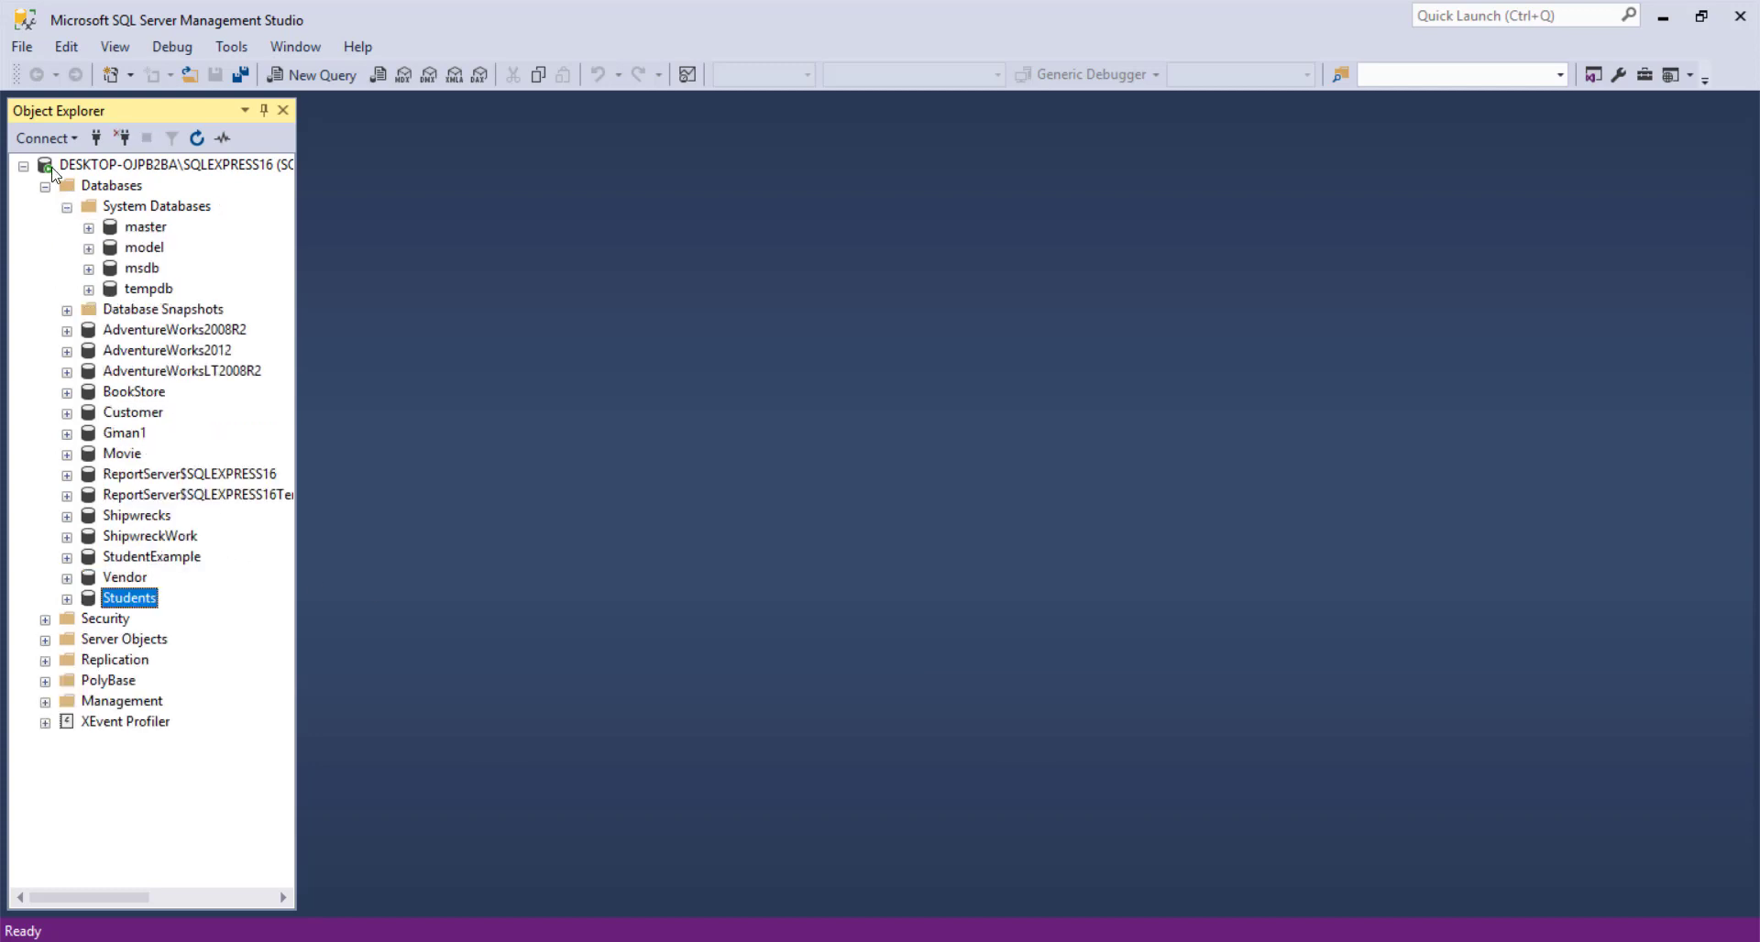
{"action": "left_click", "coordinate": [67, 208]}
{"action": "left_click", "coordinate": [66, 208]}
{"action": "double_click", "coordinate": [65, 210]}
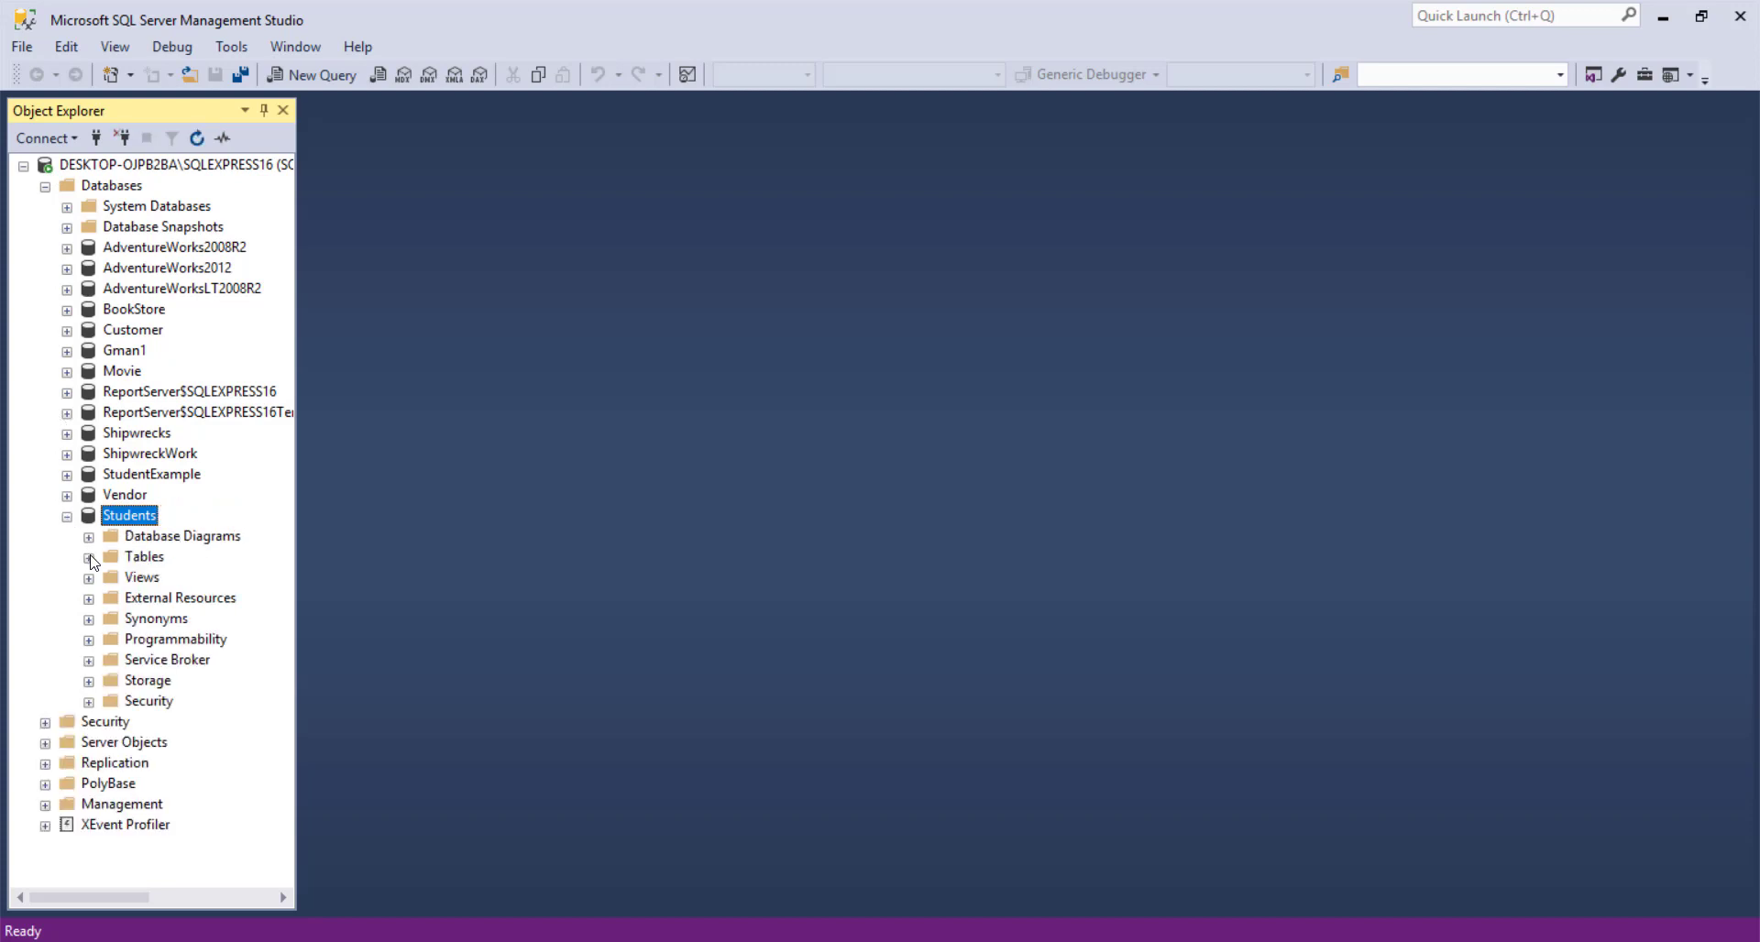
Start designing a new table in the Students database
{"action": "left_click", "coordinate": [89, 556]}
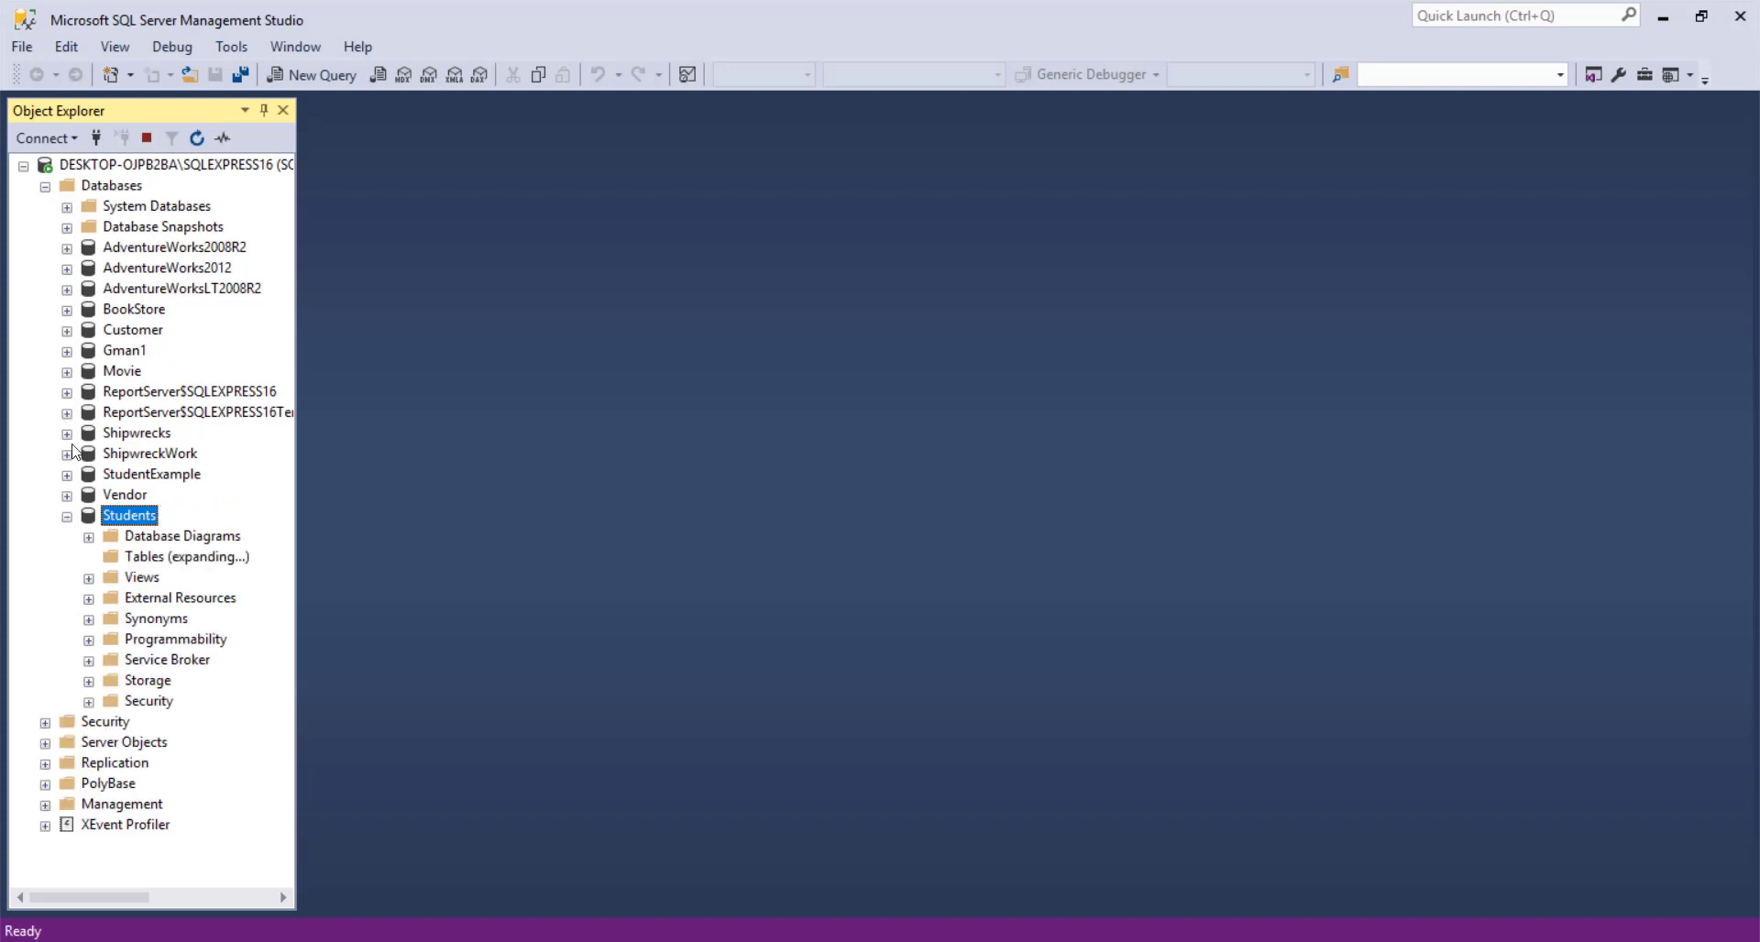
{"action": "right_click", "coordinate": [154, 563]}
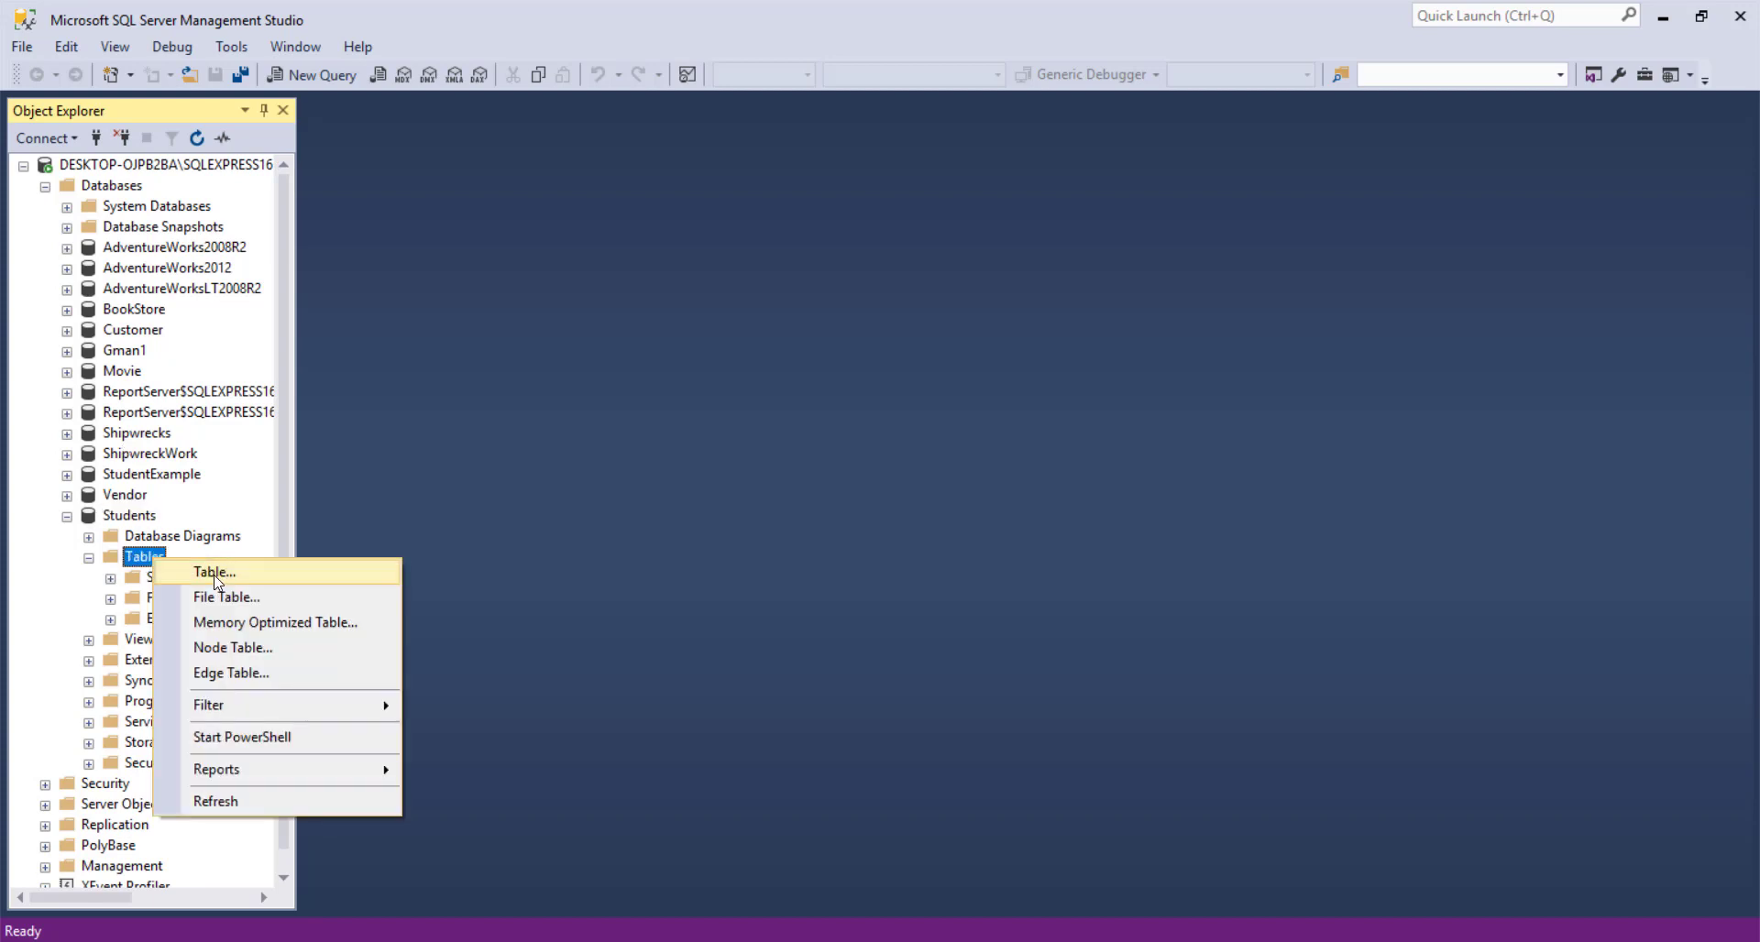
{"action": "left_click", "coordinate": [216, 571]}
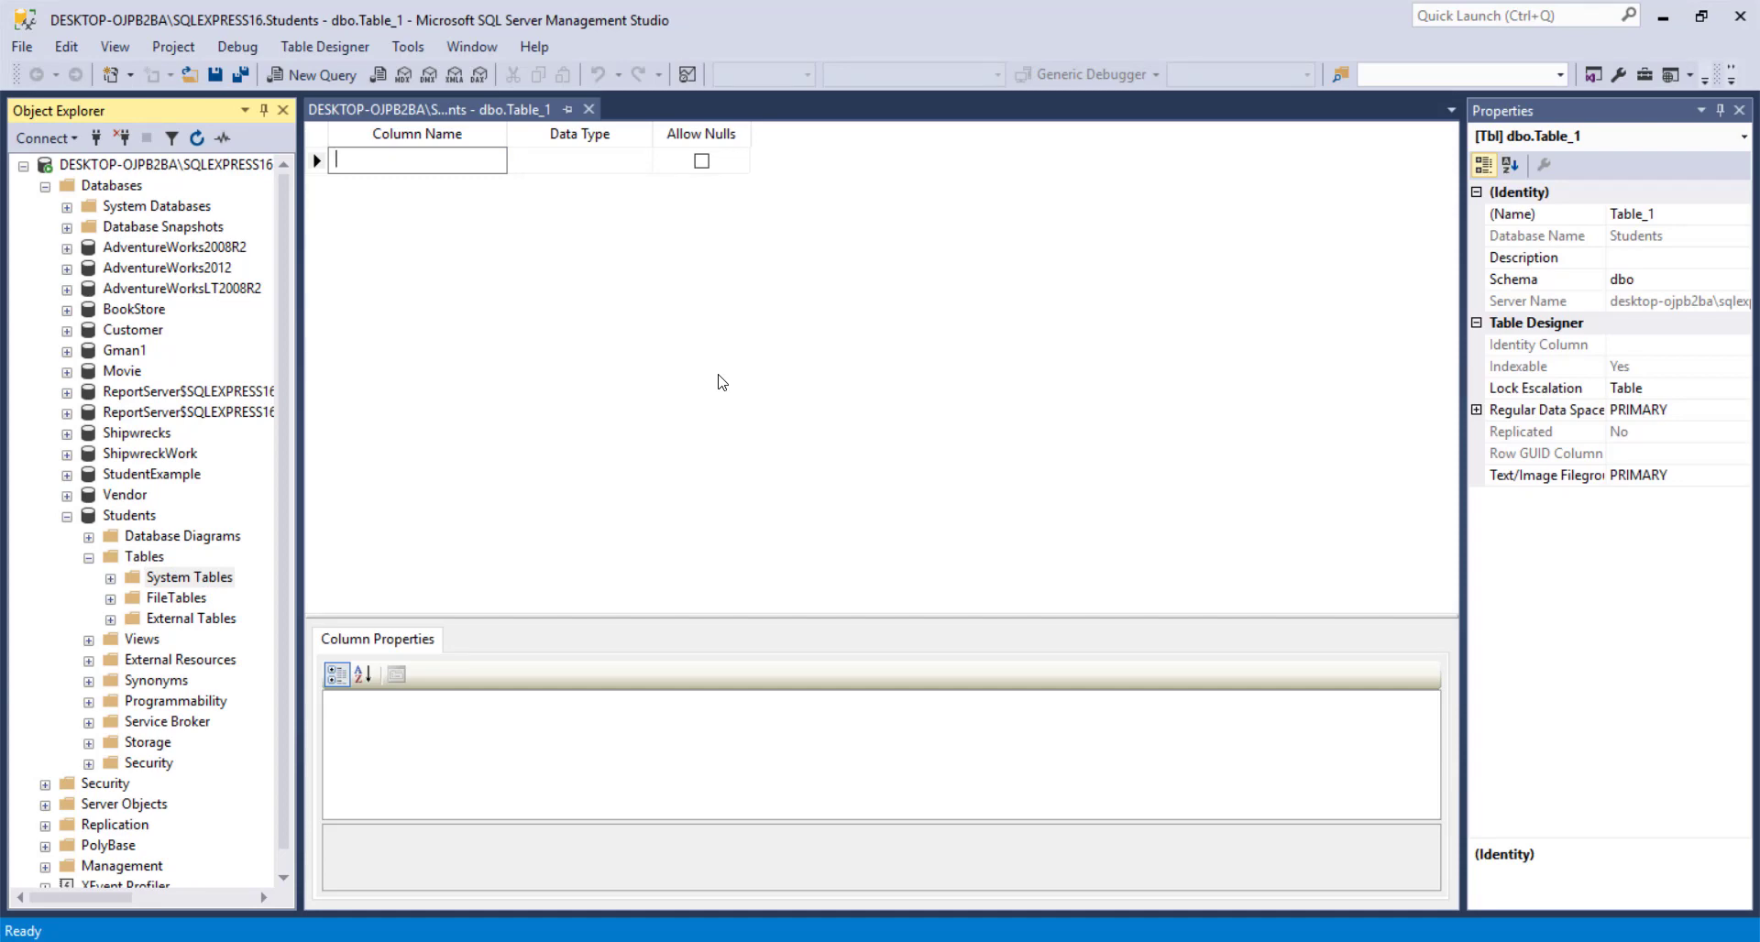
Define the first table column as StudentID with data type int and disallow nulls
{"action": "type", "text": "StudentI"}
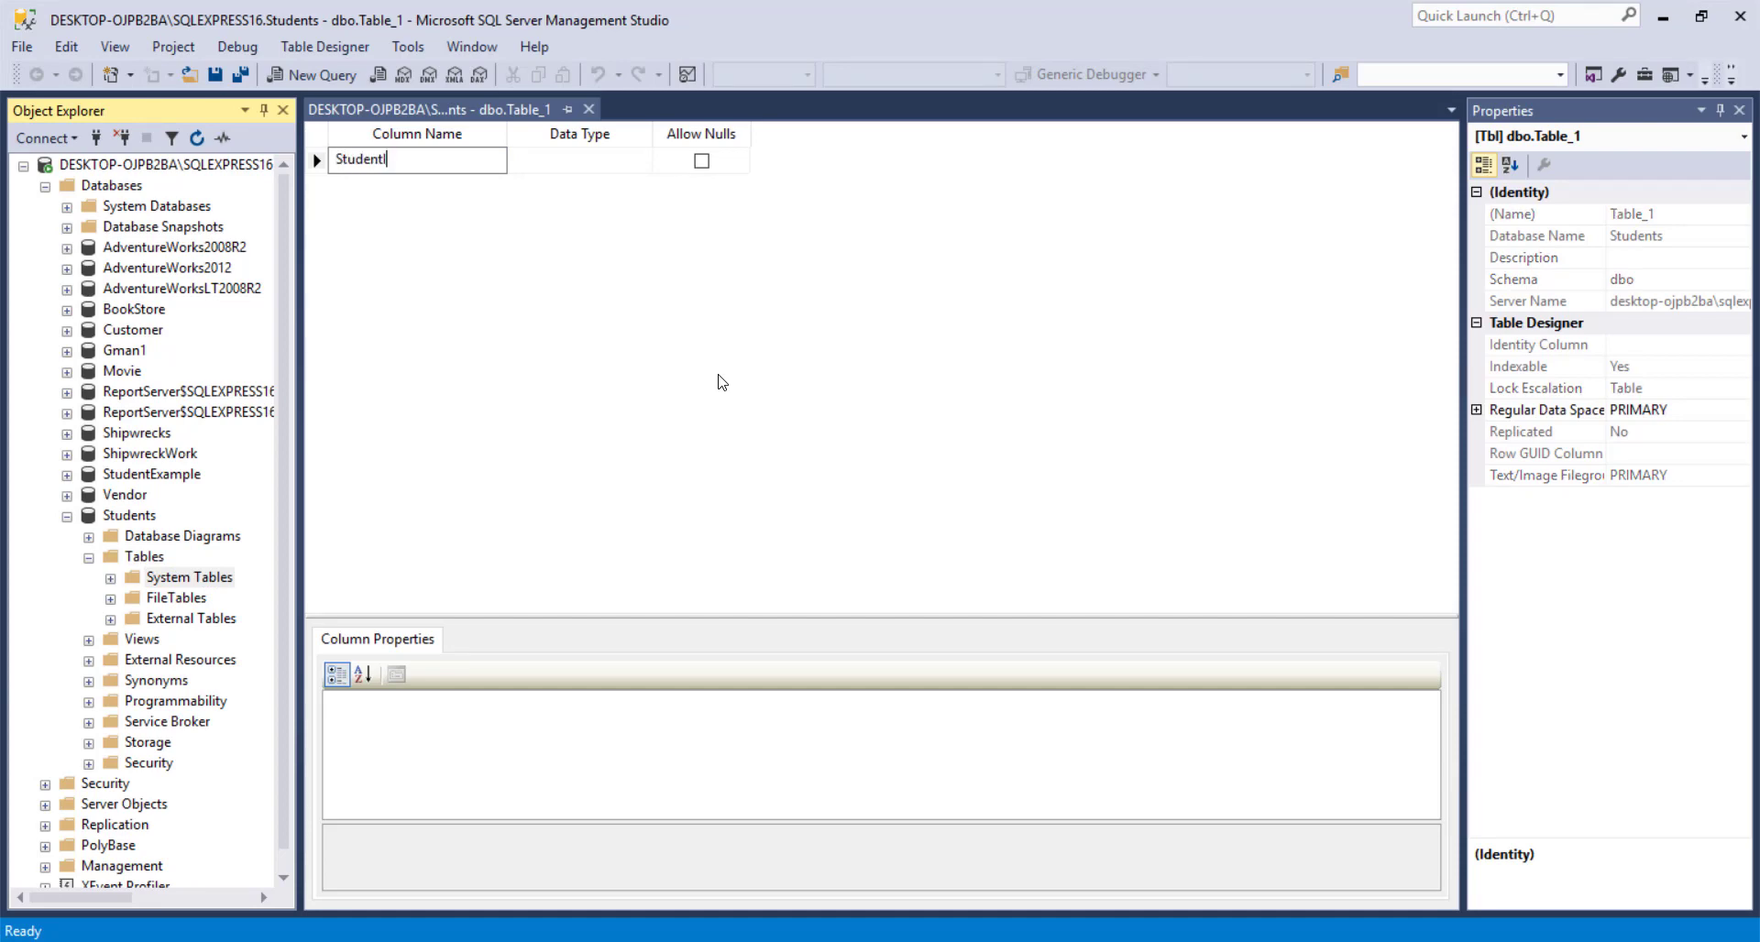
{"action": "type", "text": "D"}
{"action": "key", "text": "Tab"}
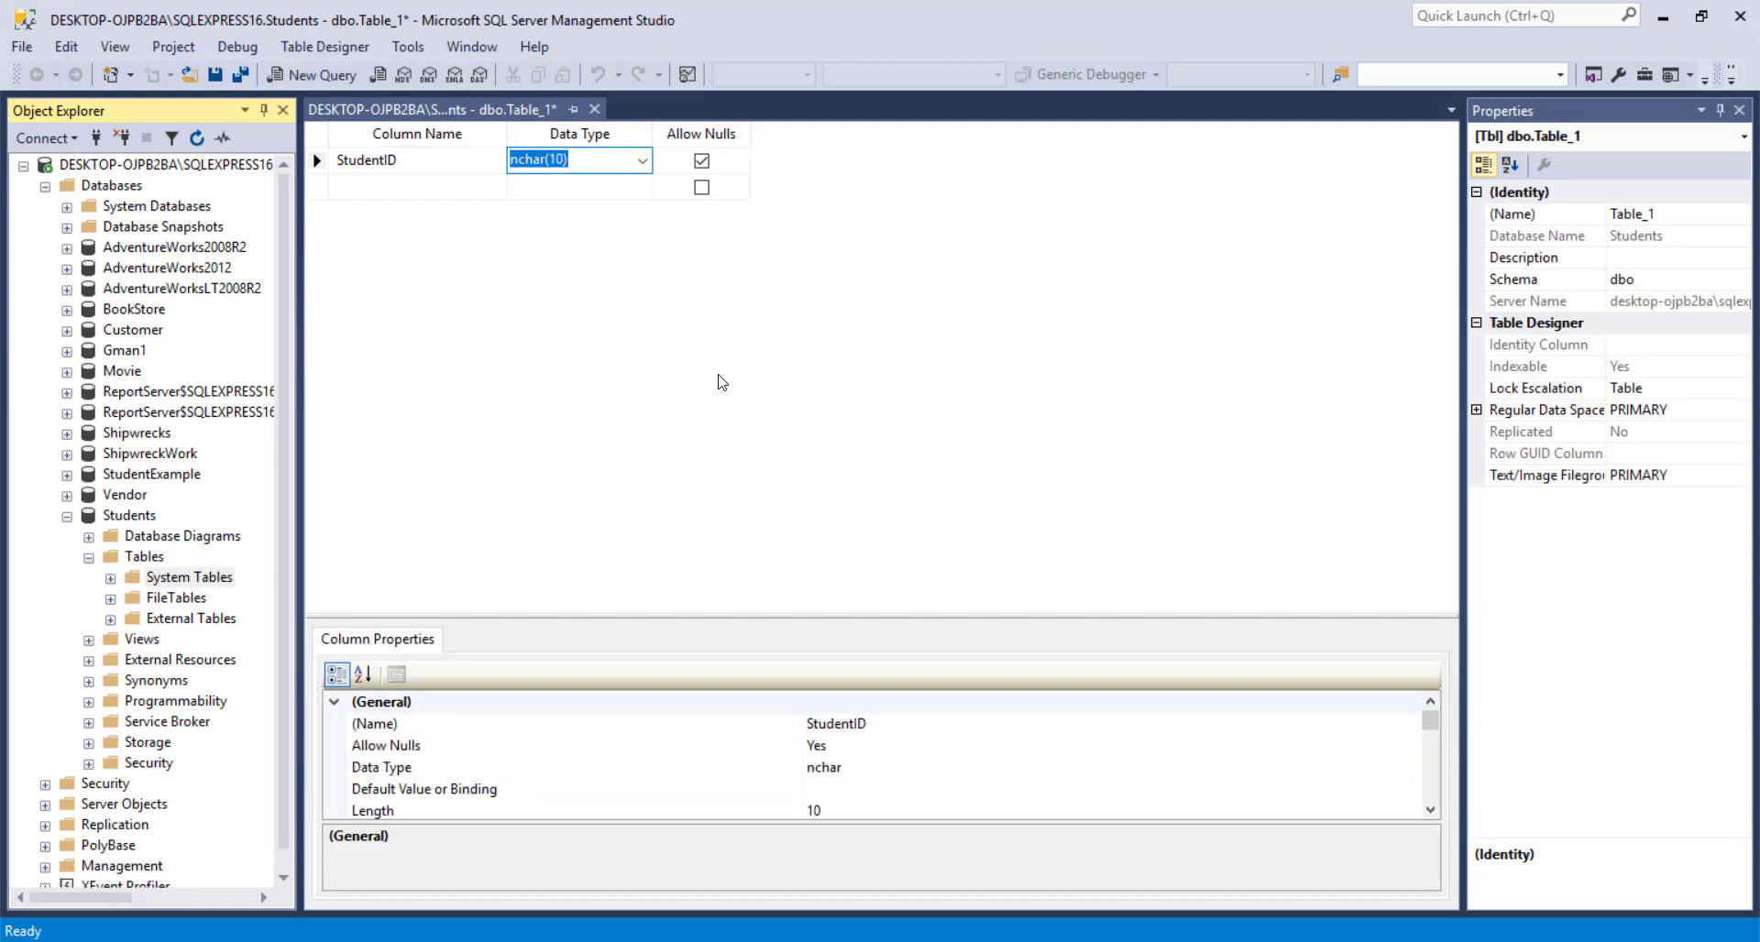
{"action": "type", "text": "image"}
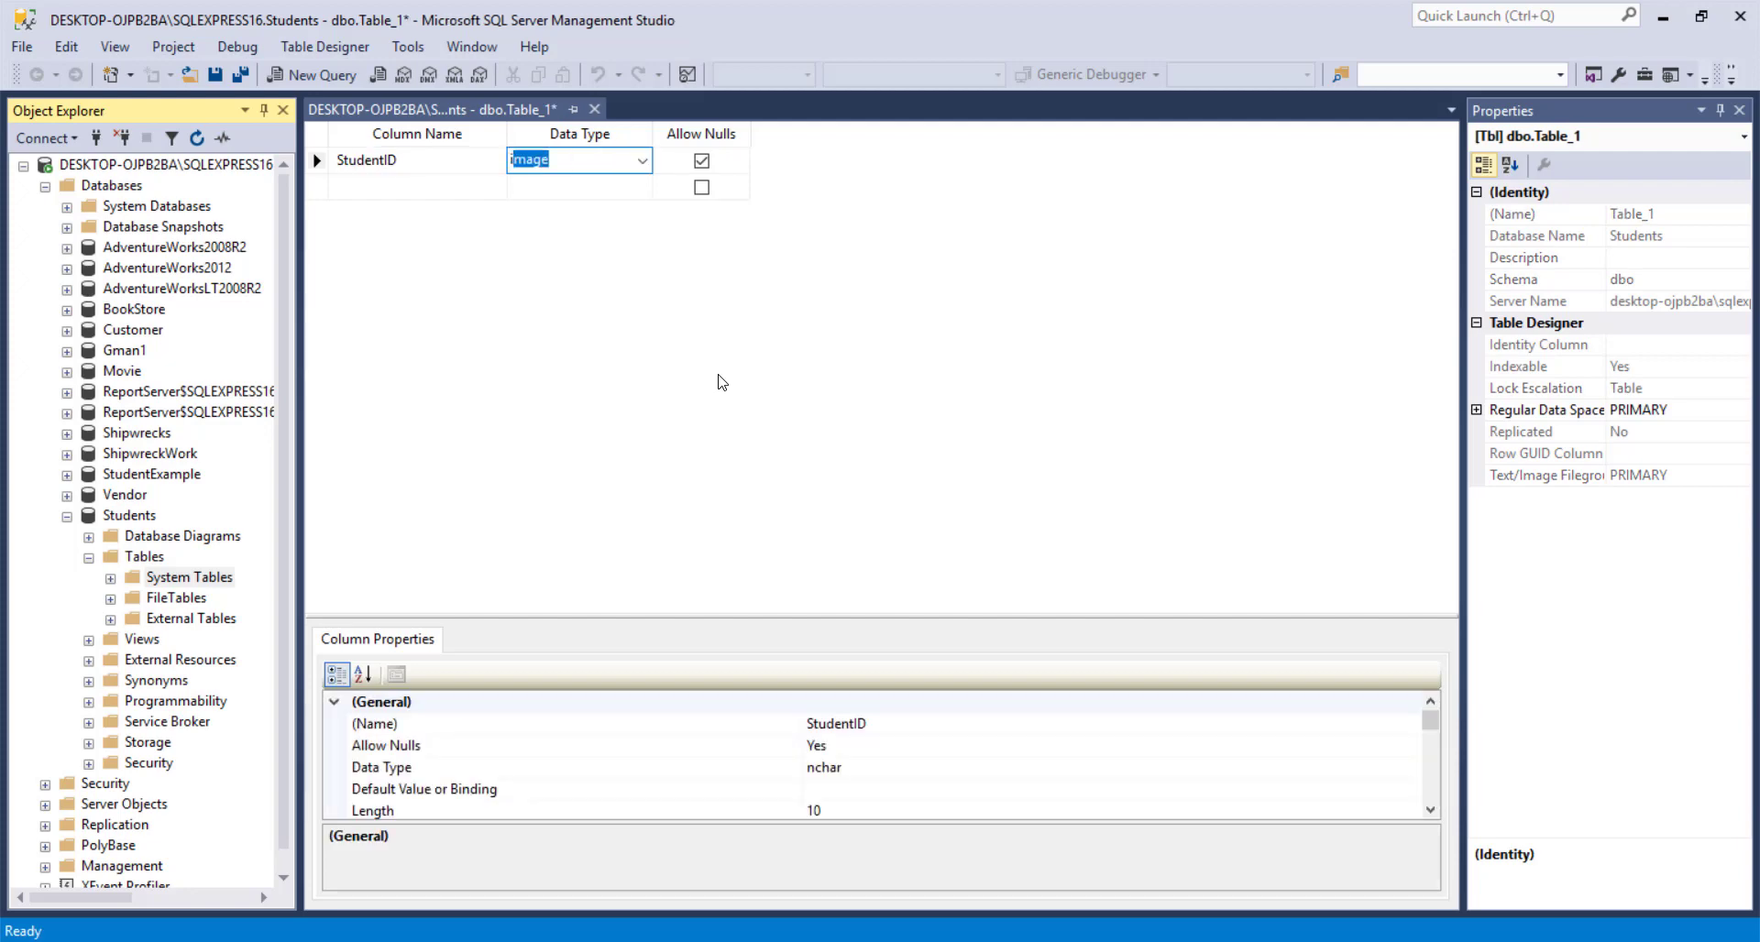
{"action": "left_click", "coordinate": [642, 161]}
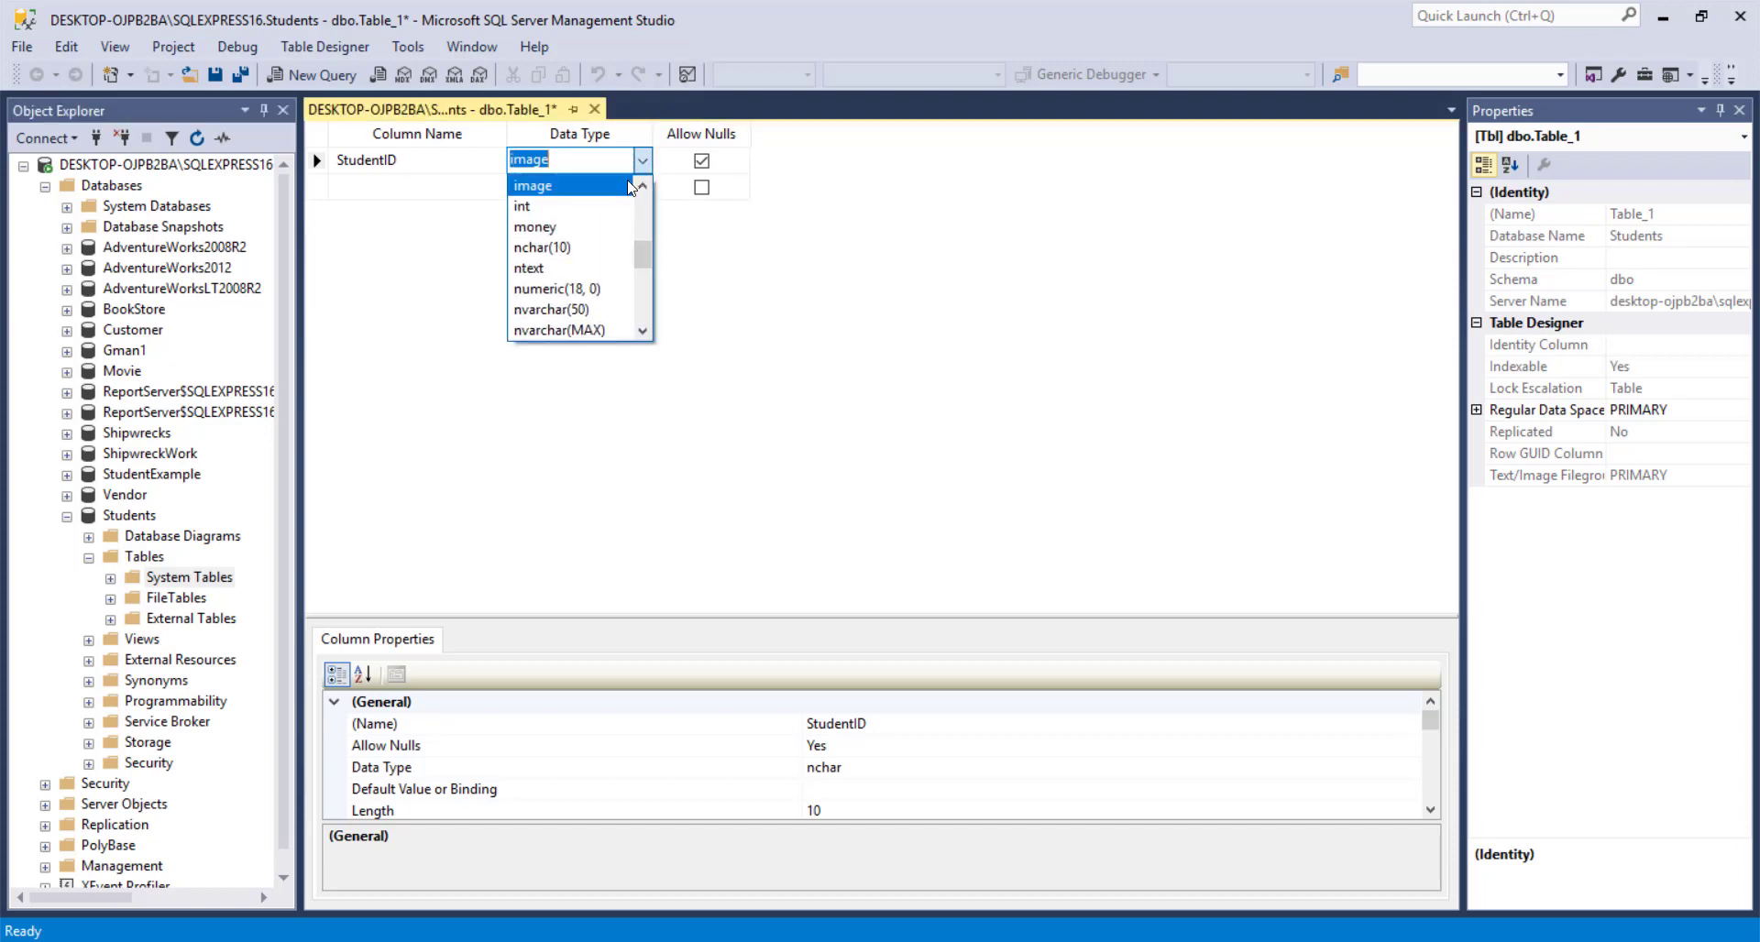
{"action": "left_click", "coordinate": [631, 206]}
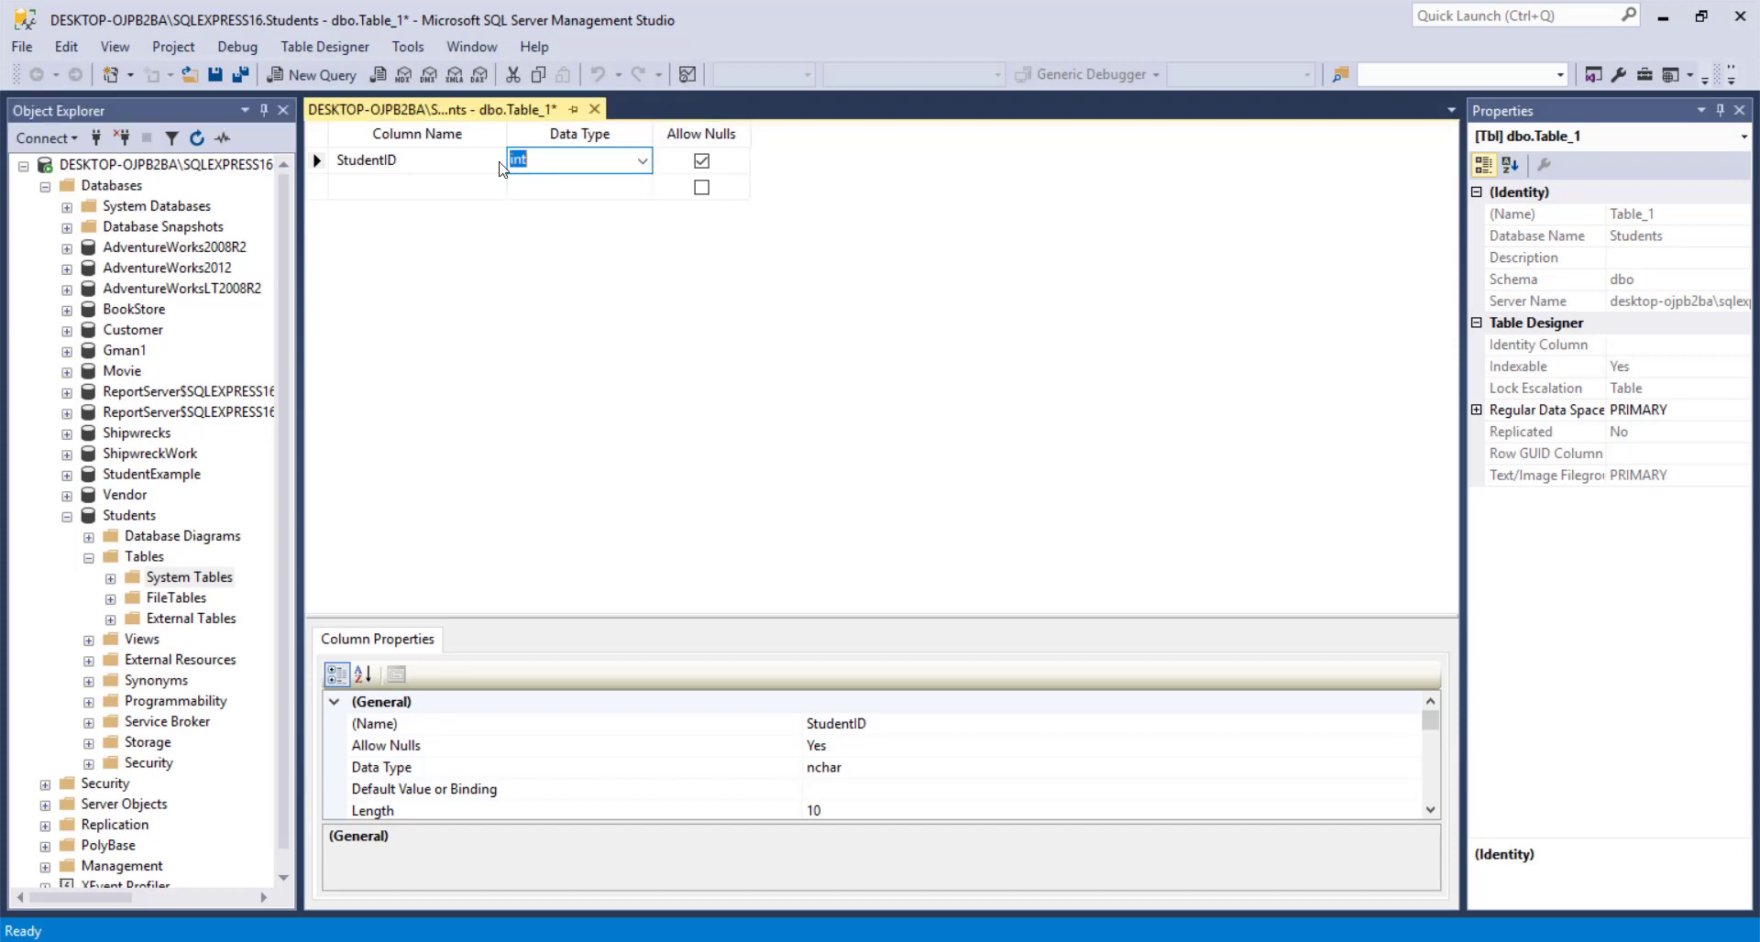
{"action": "left_click", "coordinate": [701, 161]}
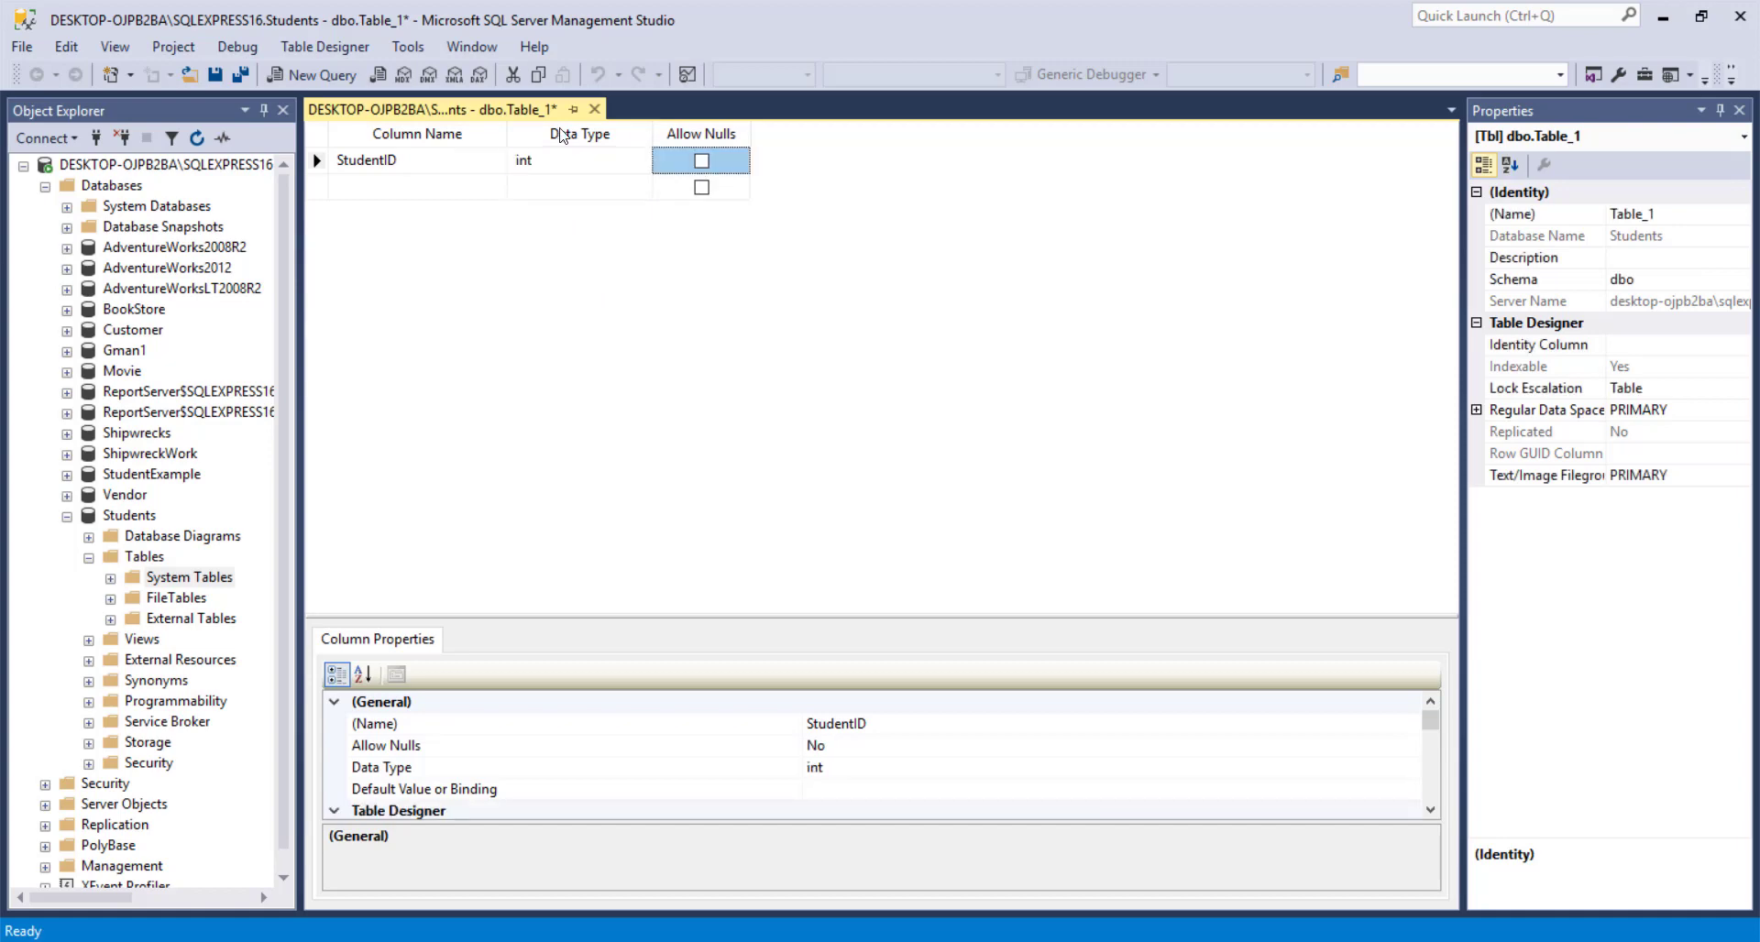
Add an LName column with data type nvarchar(50) and disallow nulls
{"action": "left_click", "coordinate": [390, 189]}
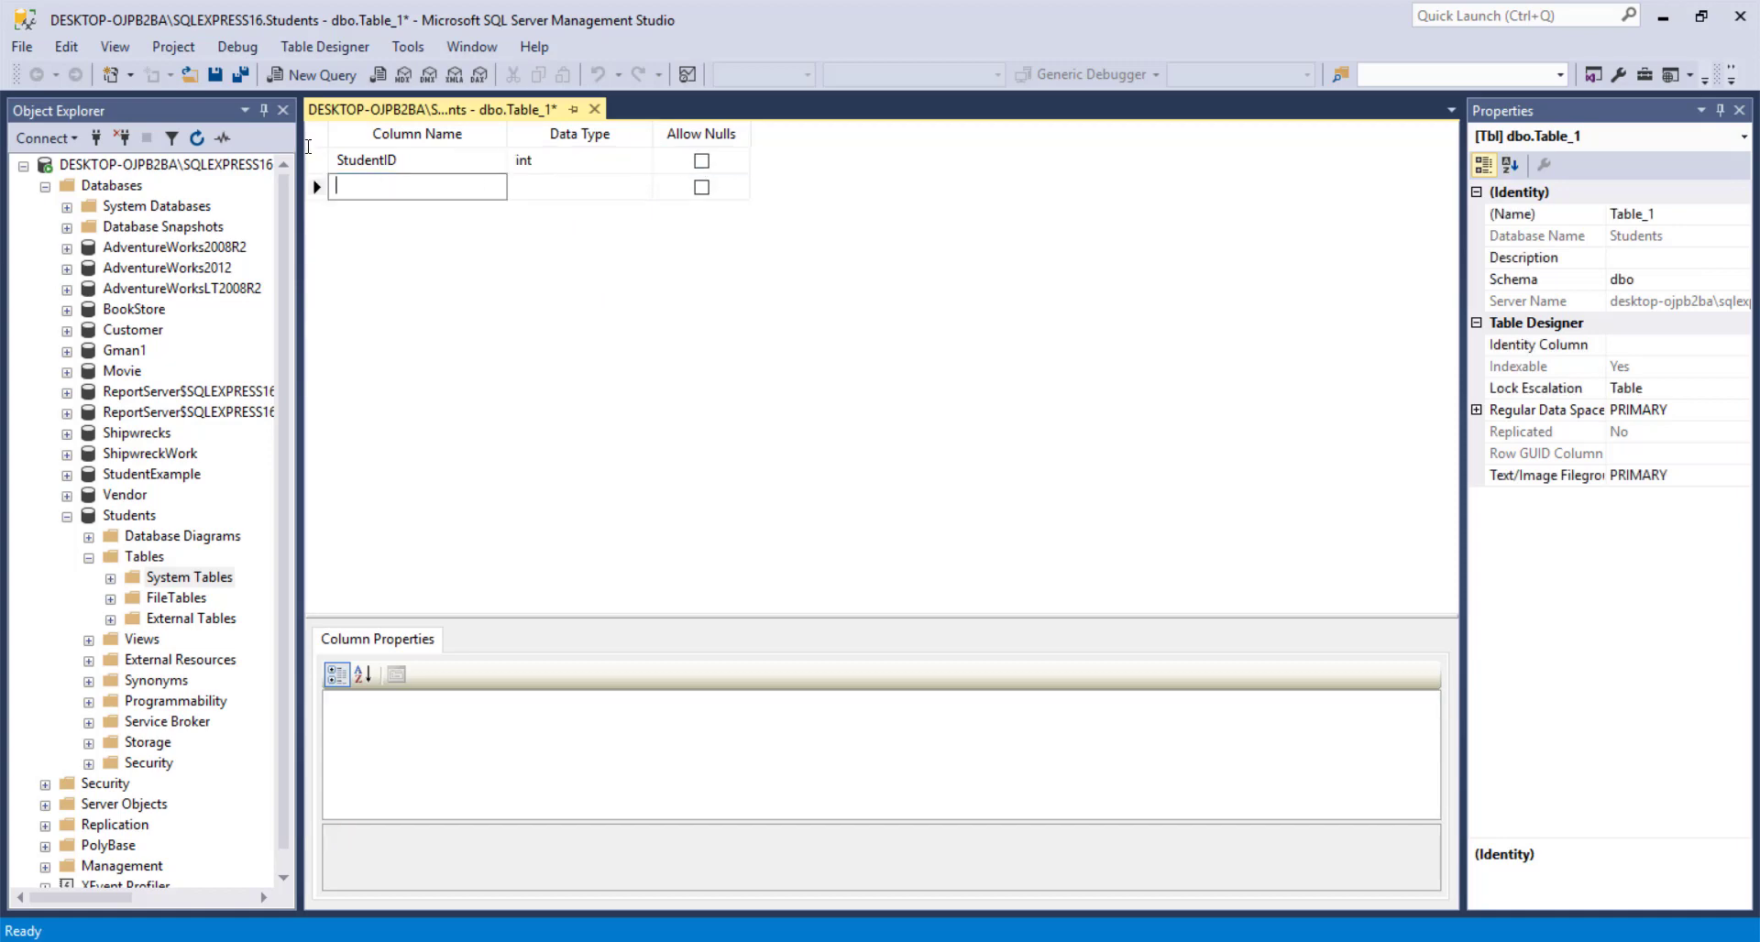
{"action": "type", "text": "LName"}
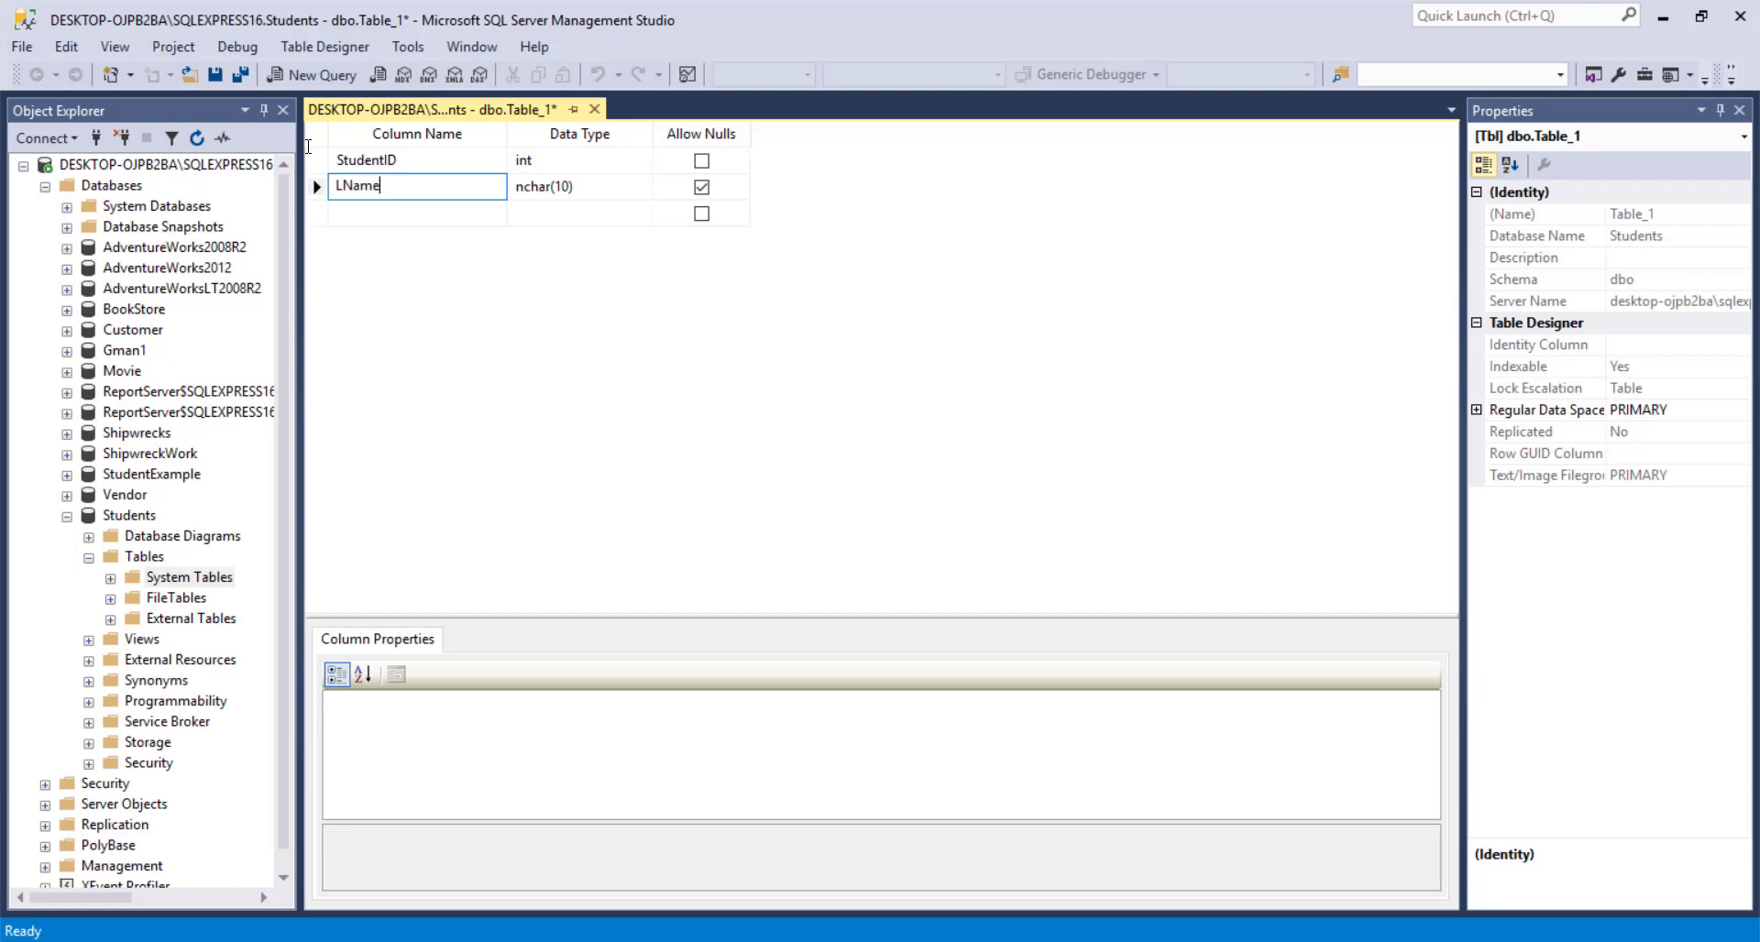
{"action": "key", "text": "Tab"}
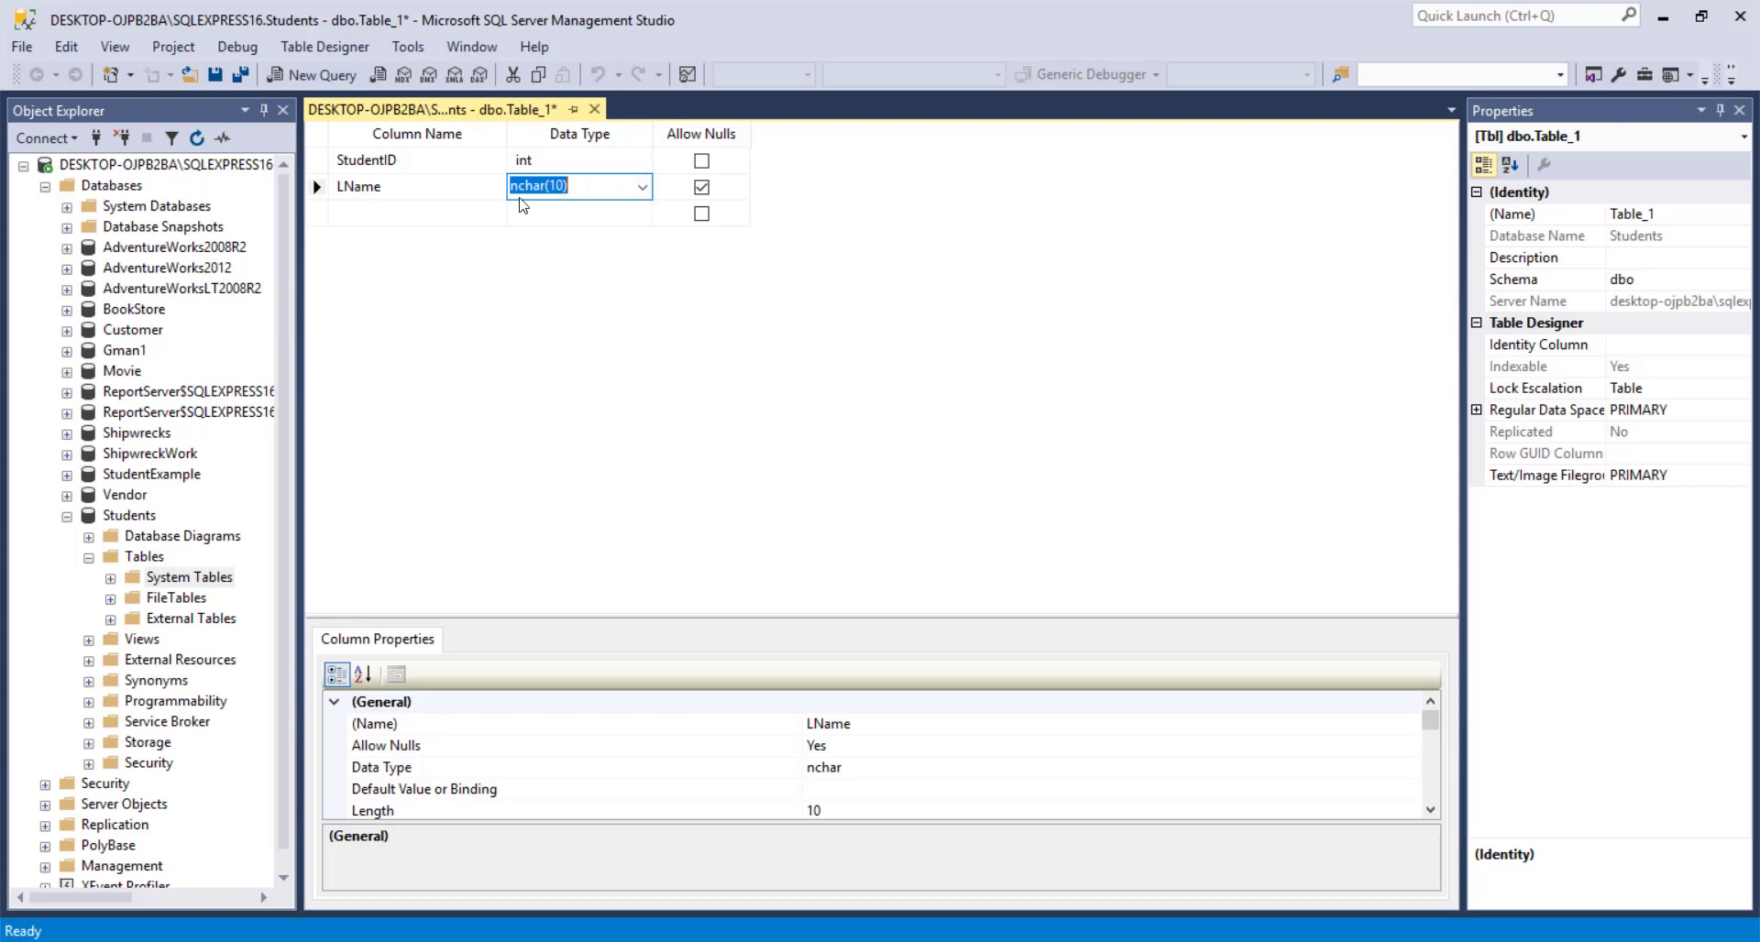
{"action": "left_click", "coordinate": [644, 188]}
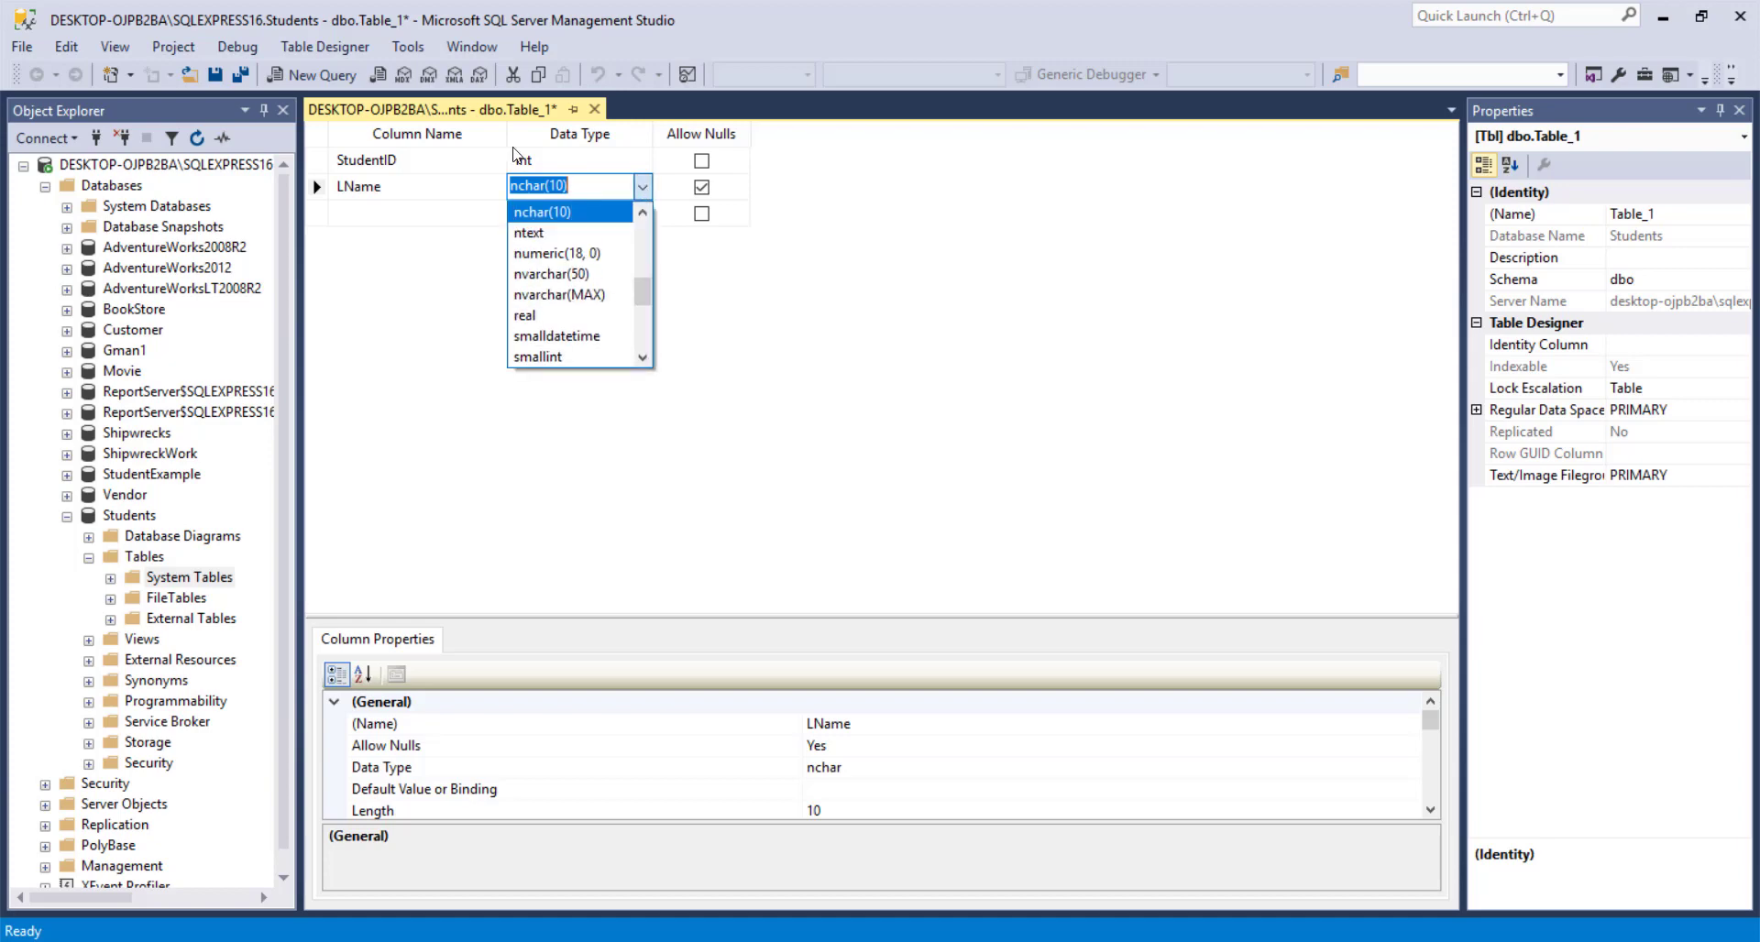
{"action": "left_click", "coordinate": [594, 275]}
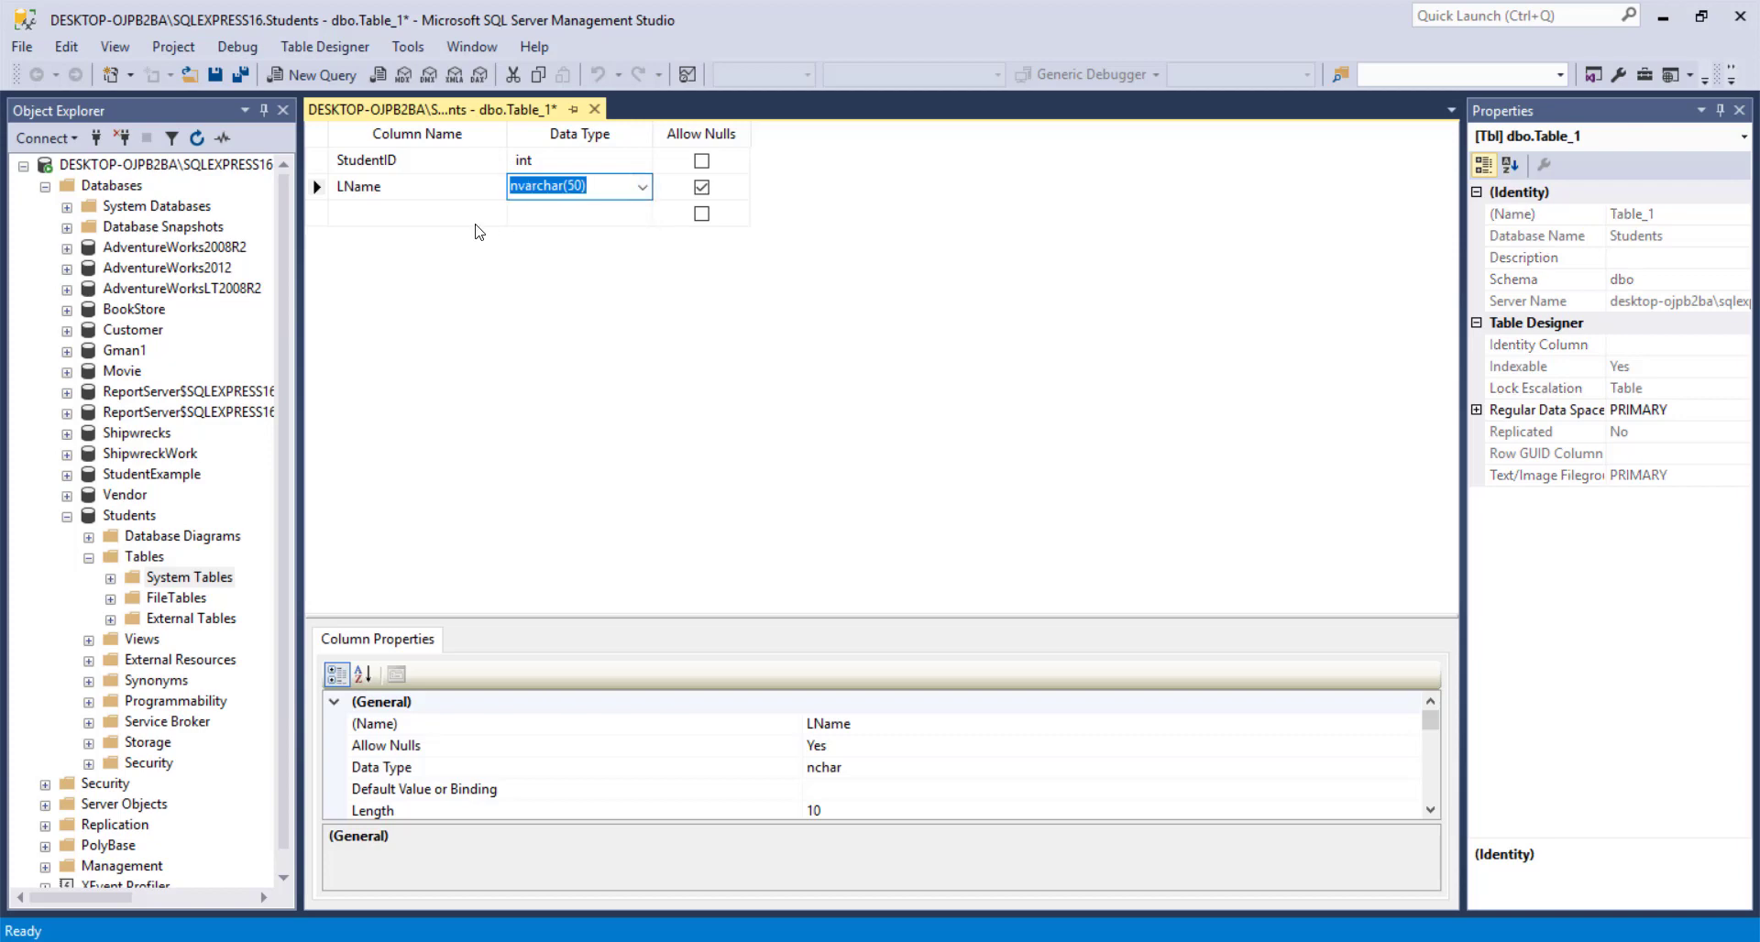
{"action": "left_click", "coordinate": [701, 188]}
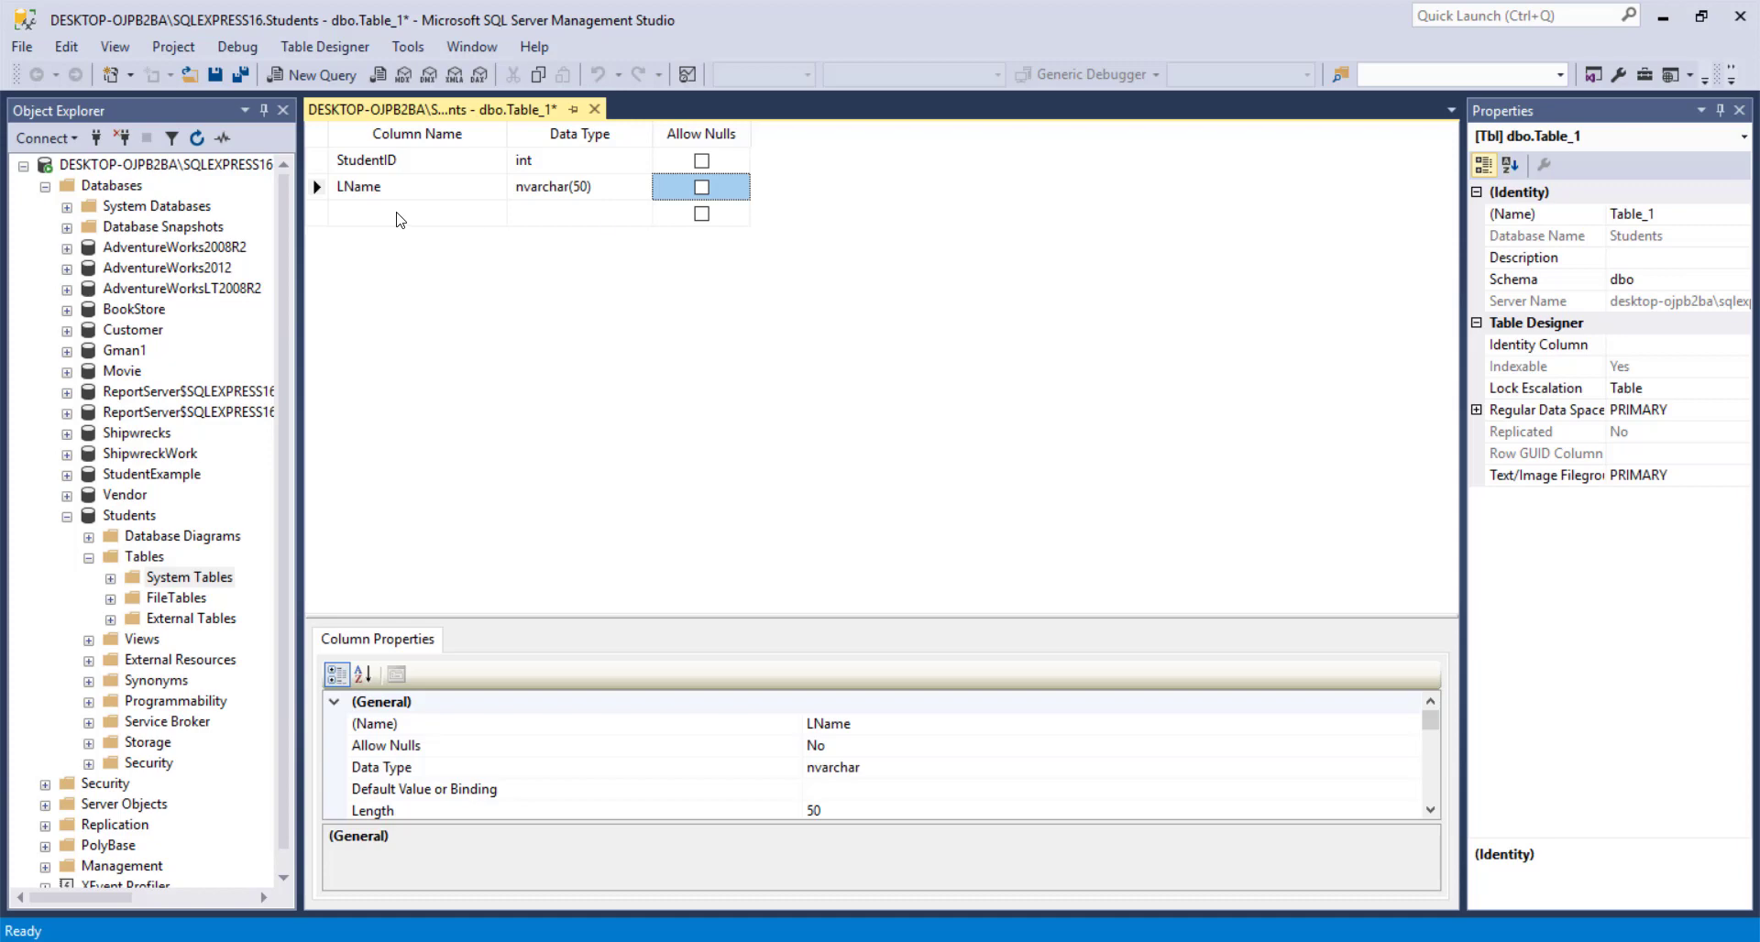
Add an FName column with data type nvarchar(20) and disallow nulls
{"action": "left_click", "coordinate": [371, 211]}
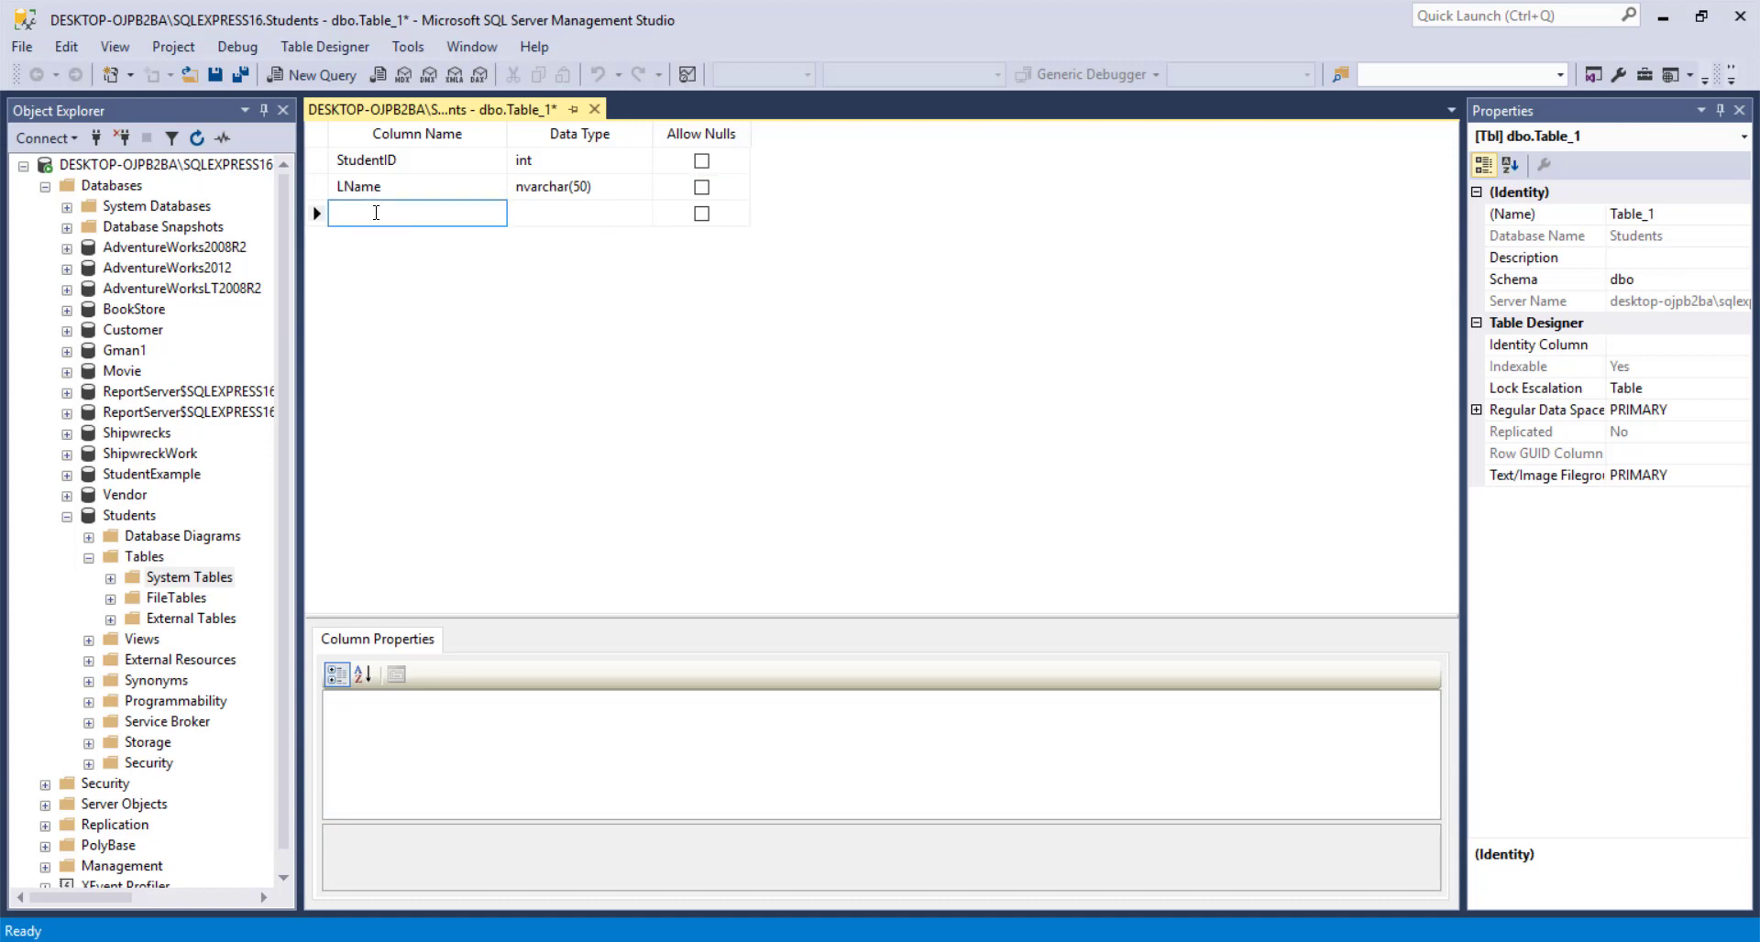
{"action": "type", "text": "FName"}
{"action": "key", "text": "Tab"}
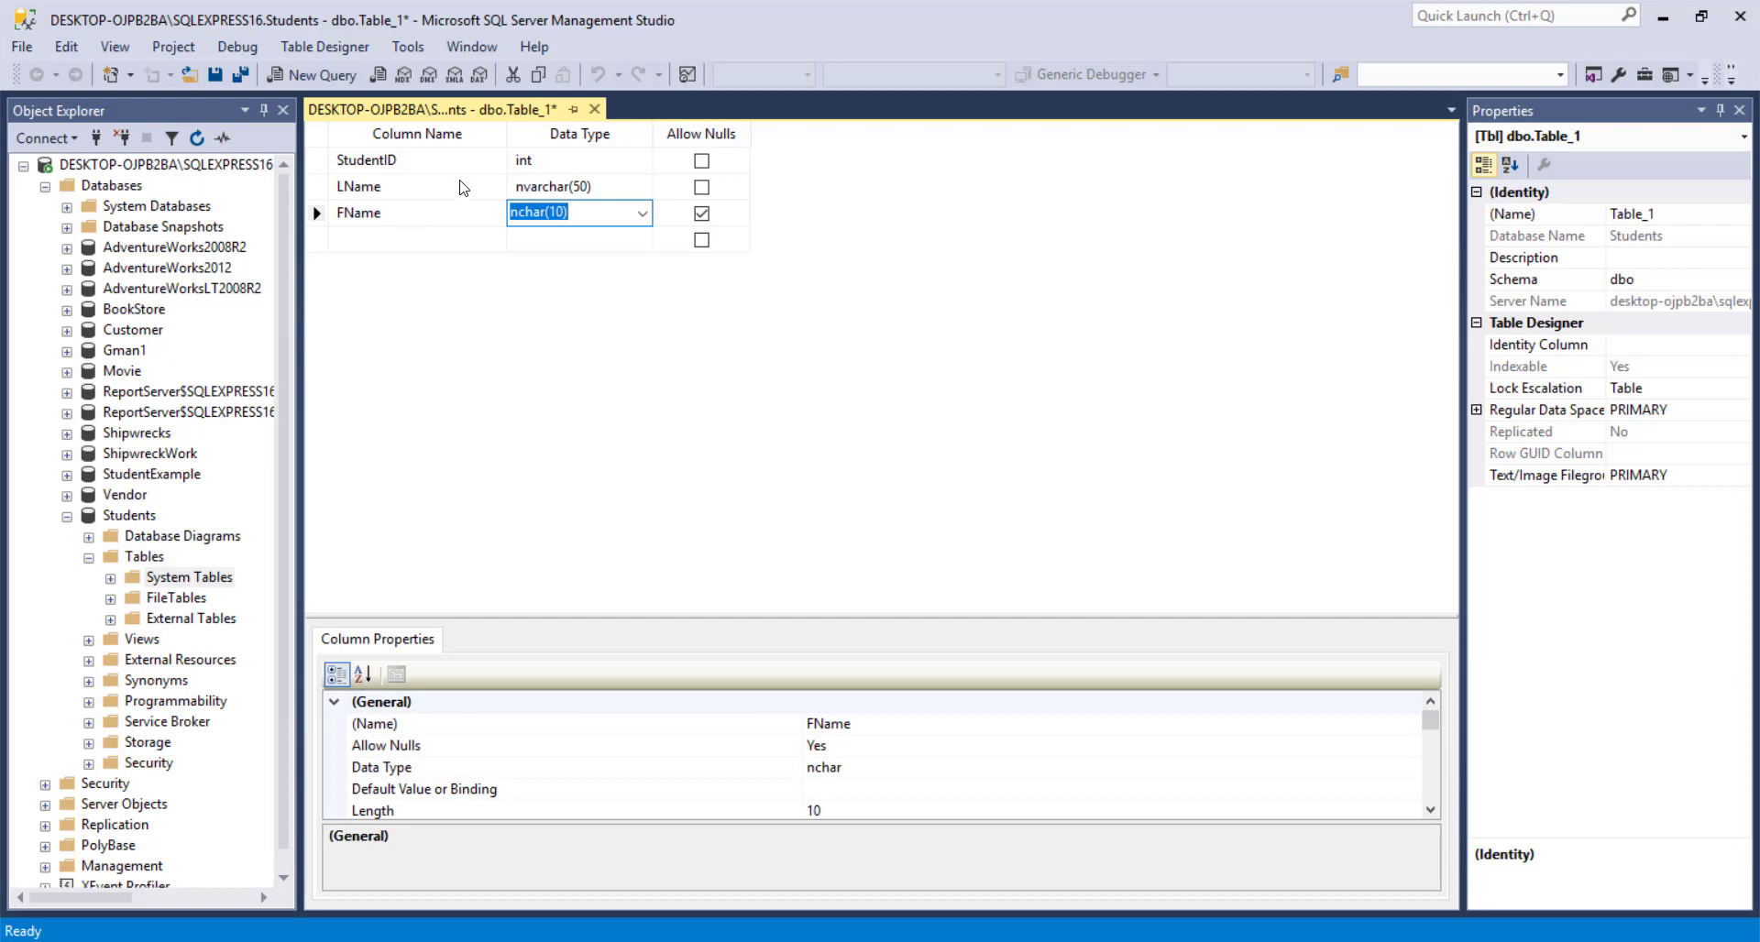
{"action": "left_click", "coordinate": [642, 213]}
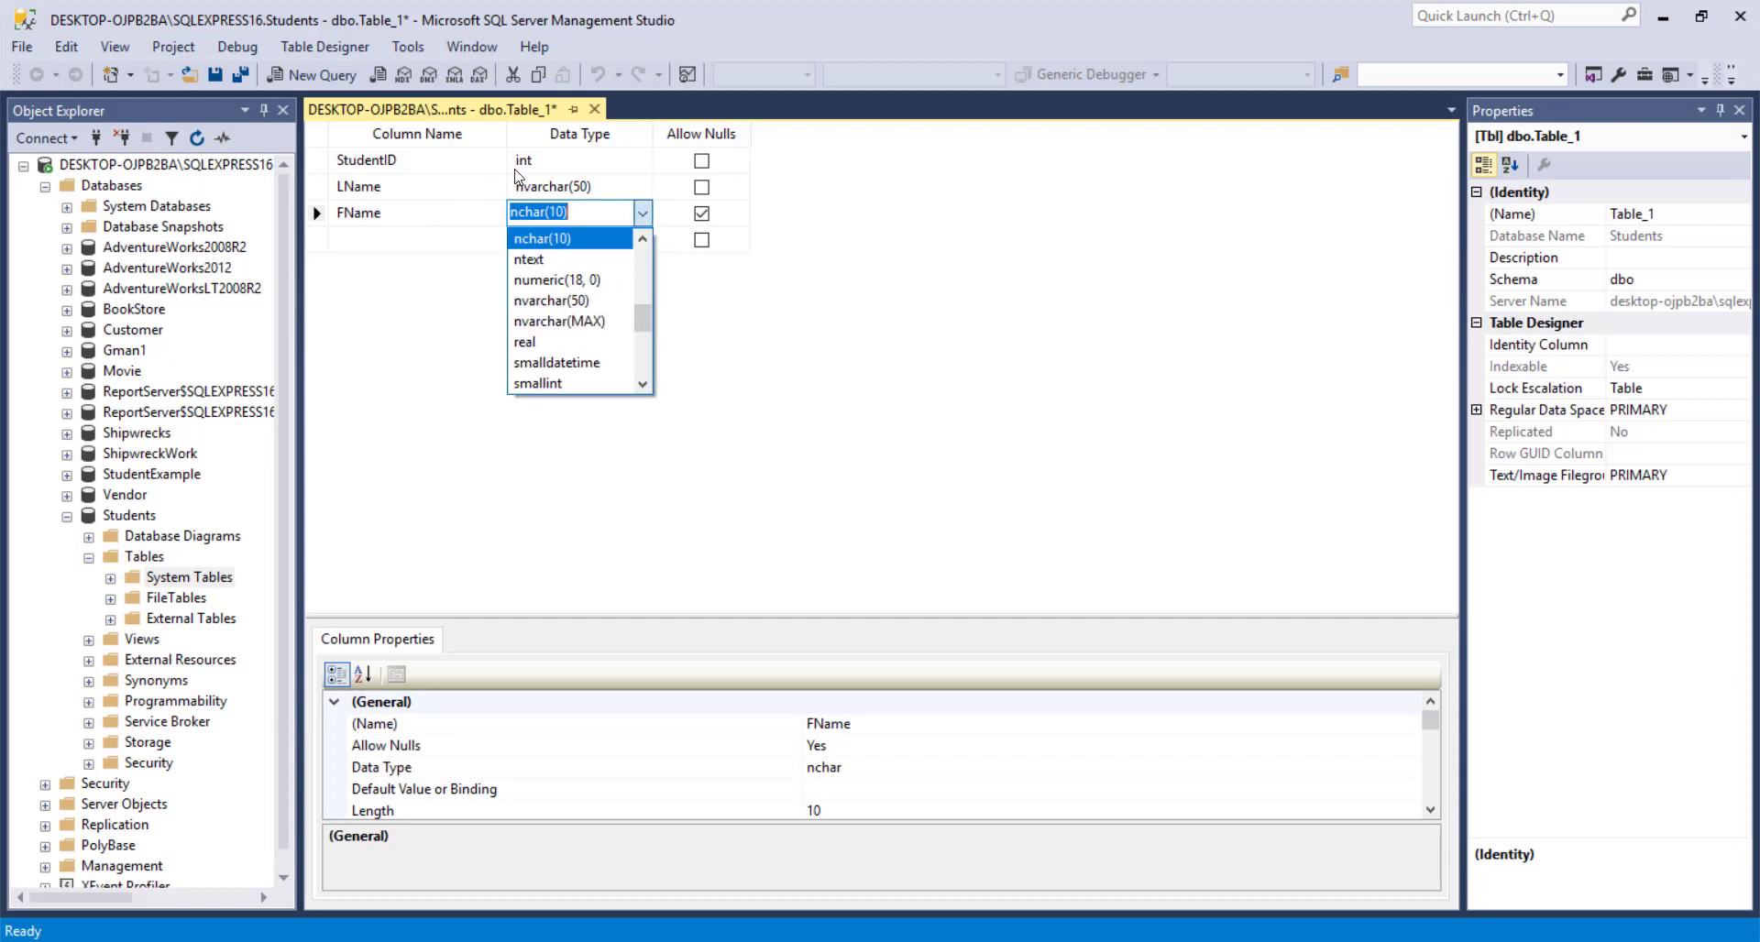
{"action": "left_click", "coordinate": [587, 300]}
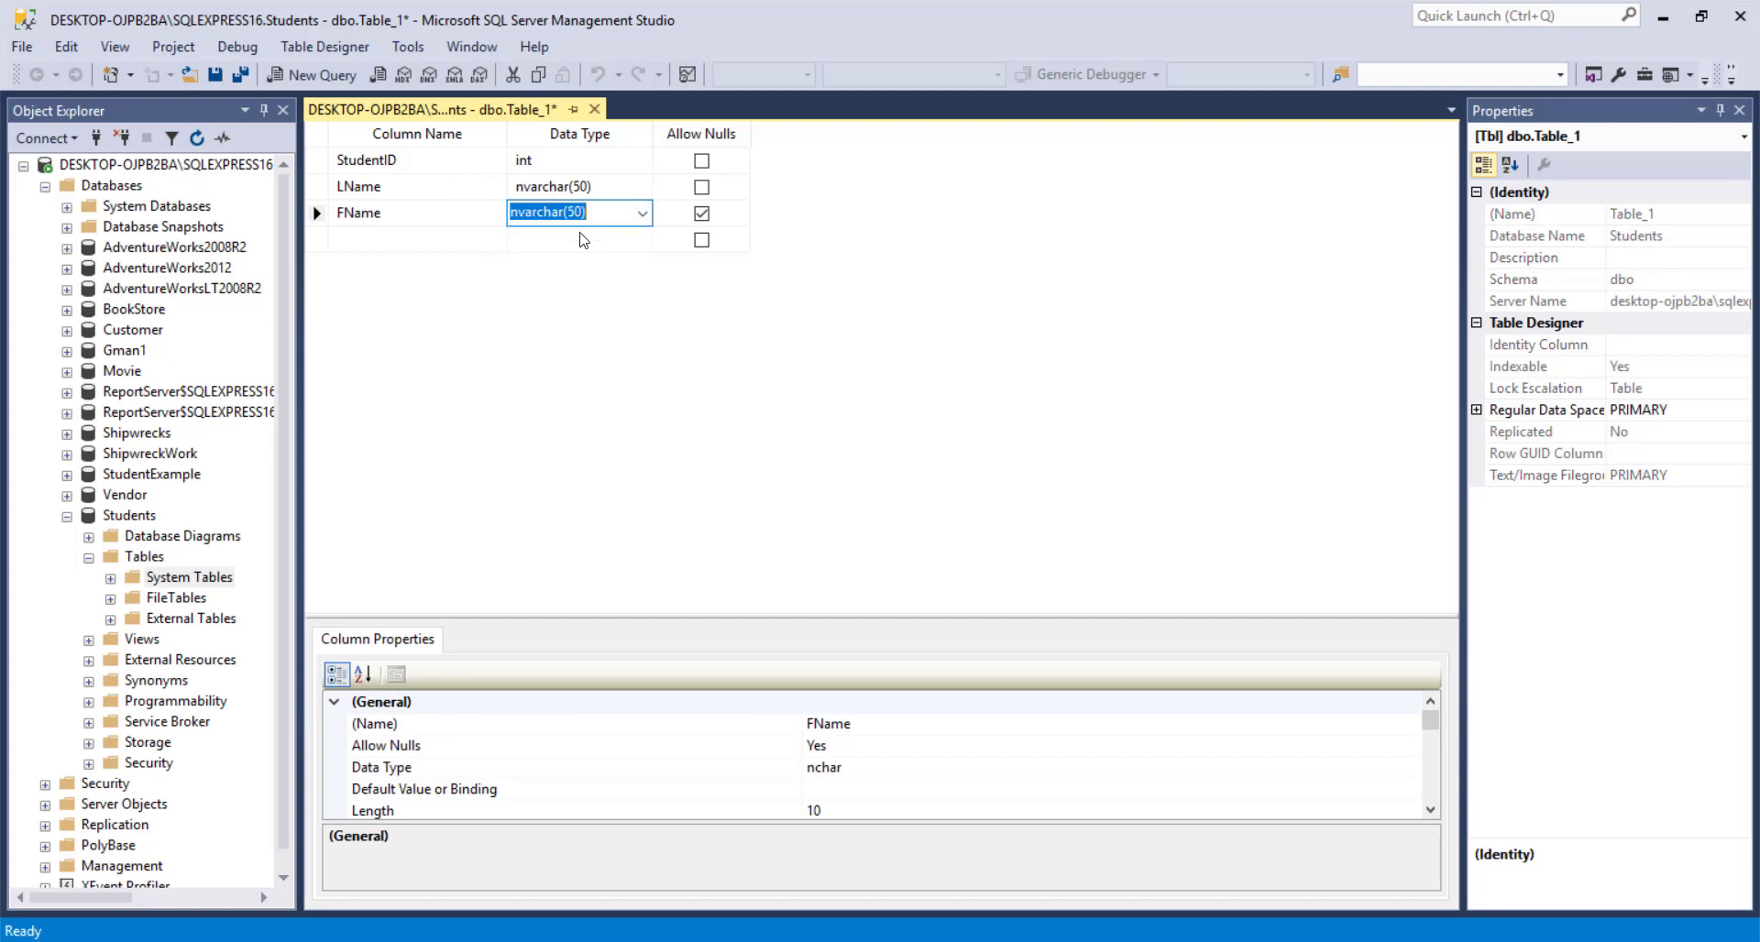
{"action": "left_click", "coordinate": [574, 212]}
{"action": "key", "text": "BackSpace"}
{"action": "type", "text": "2"}
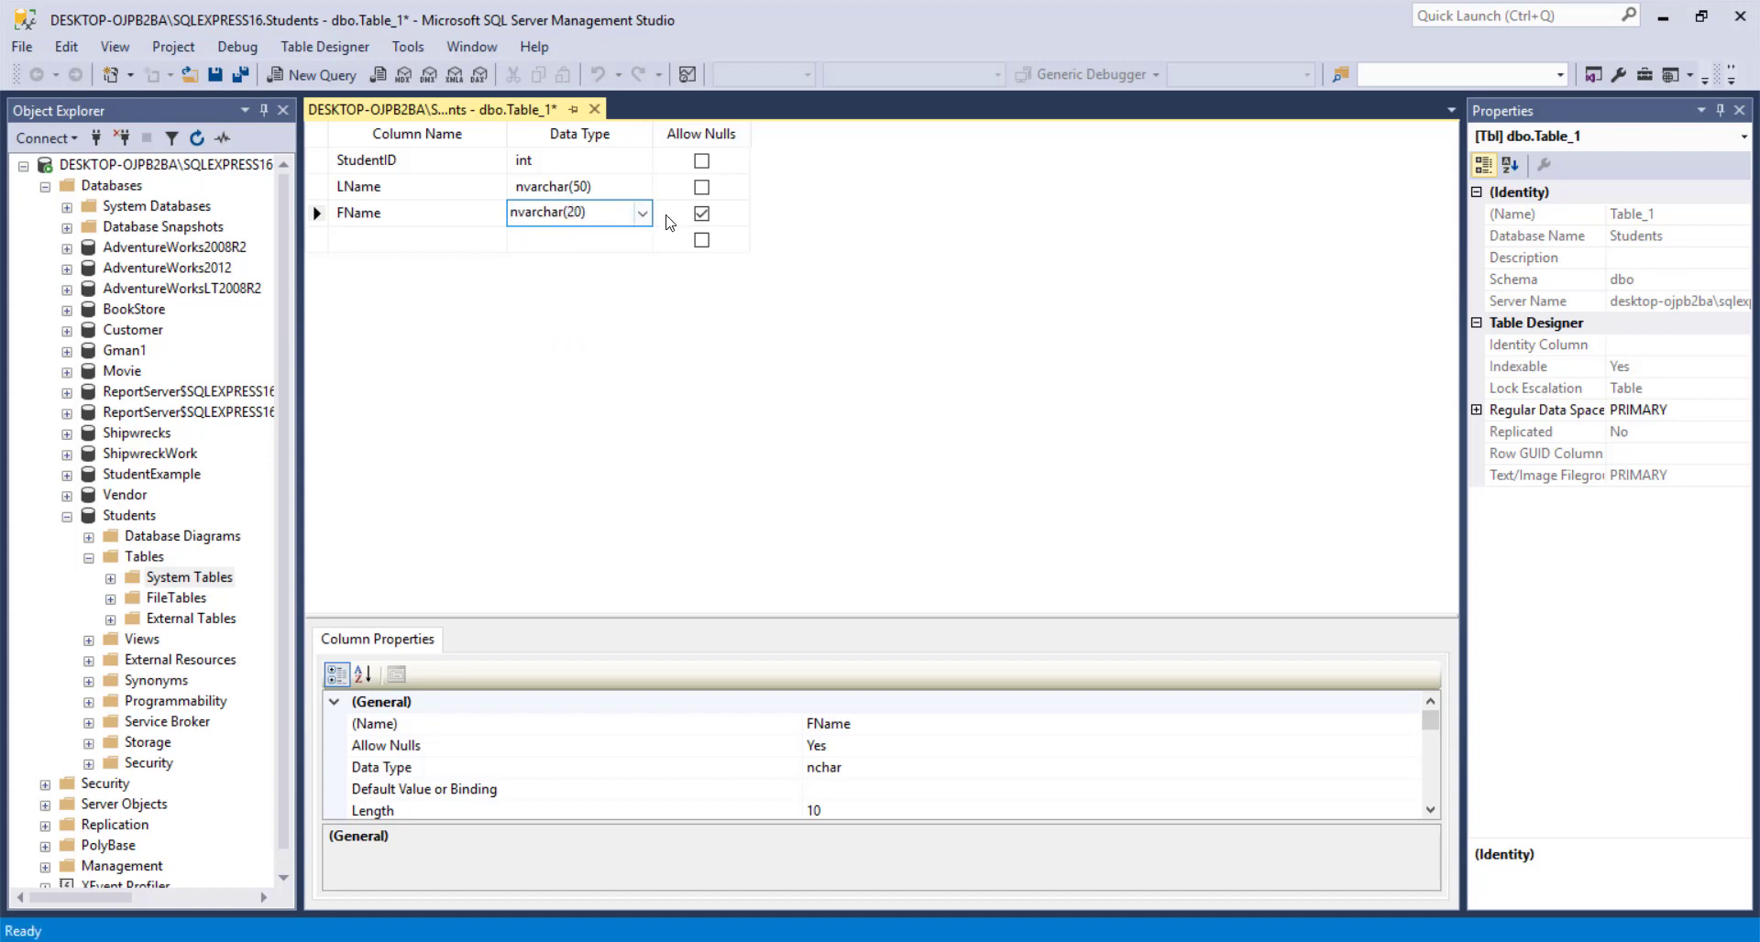
{"action": "left_click", "coordinate": [701, 215]}
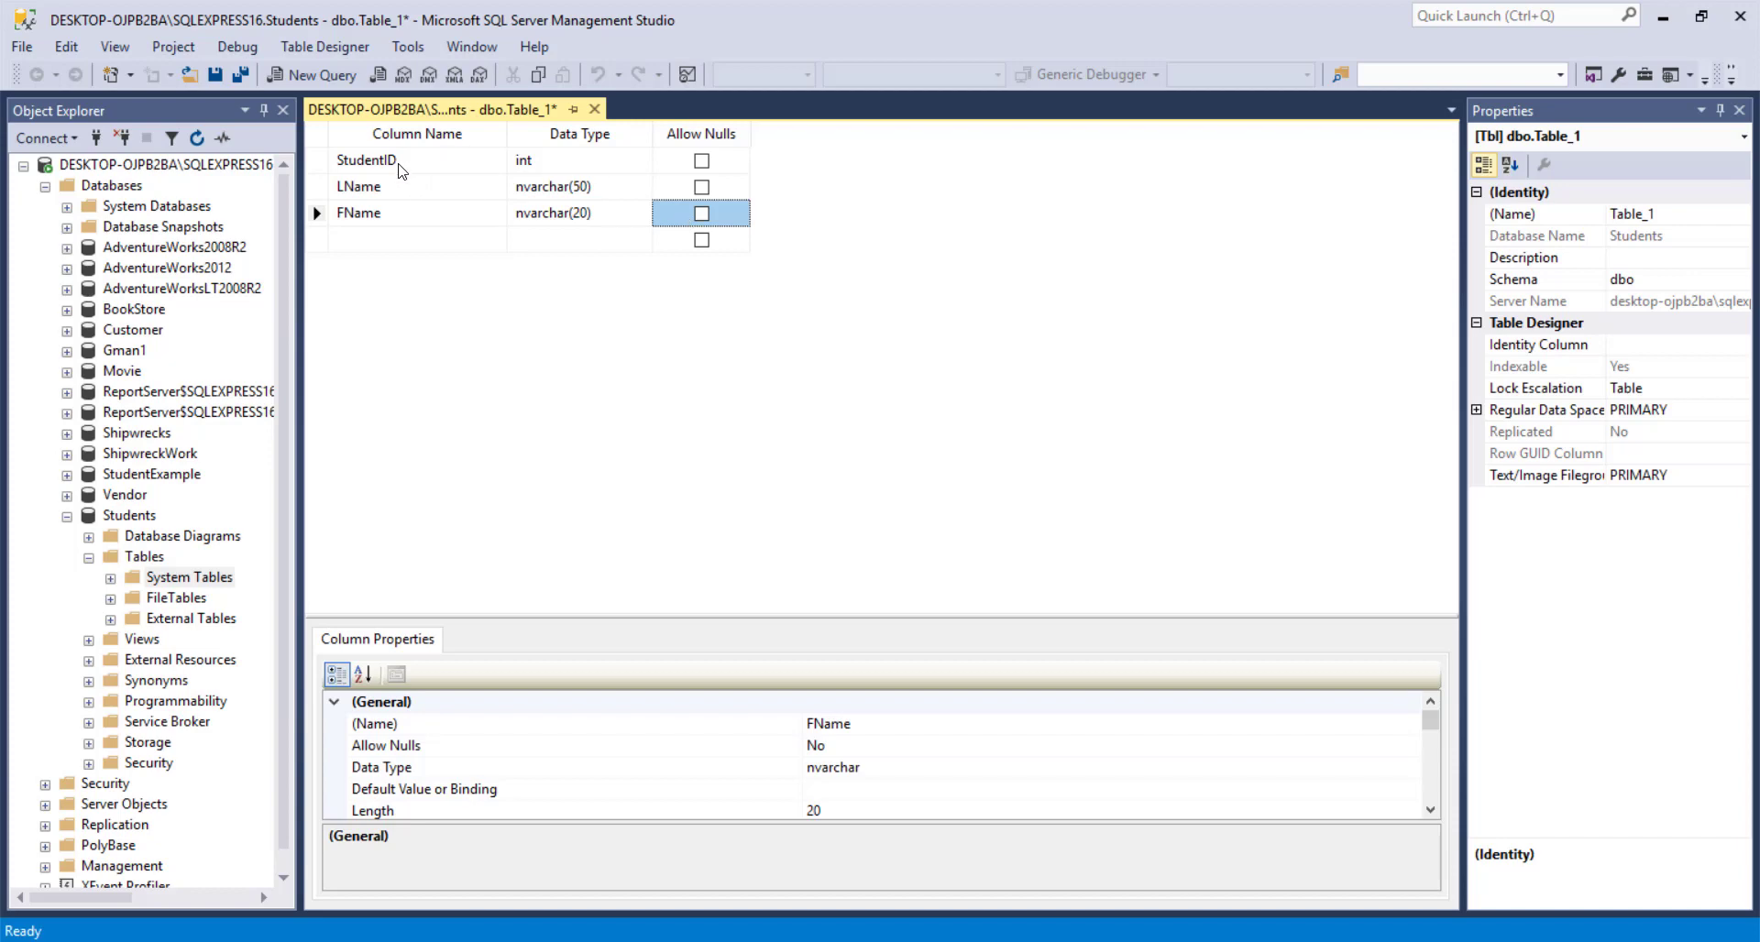
Close the new table's design and save it under the name Student
{"action": "left_click", "coordinate": [545, 194]}
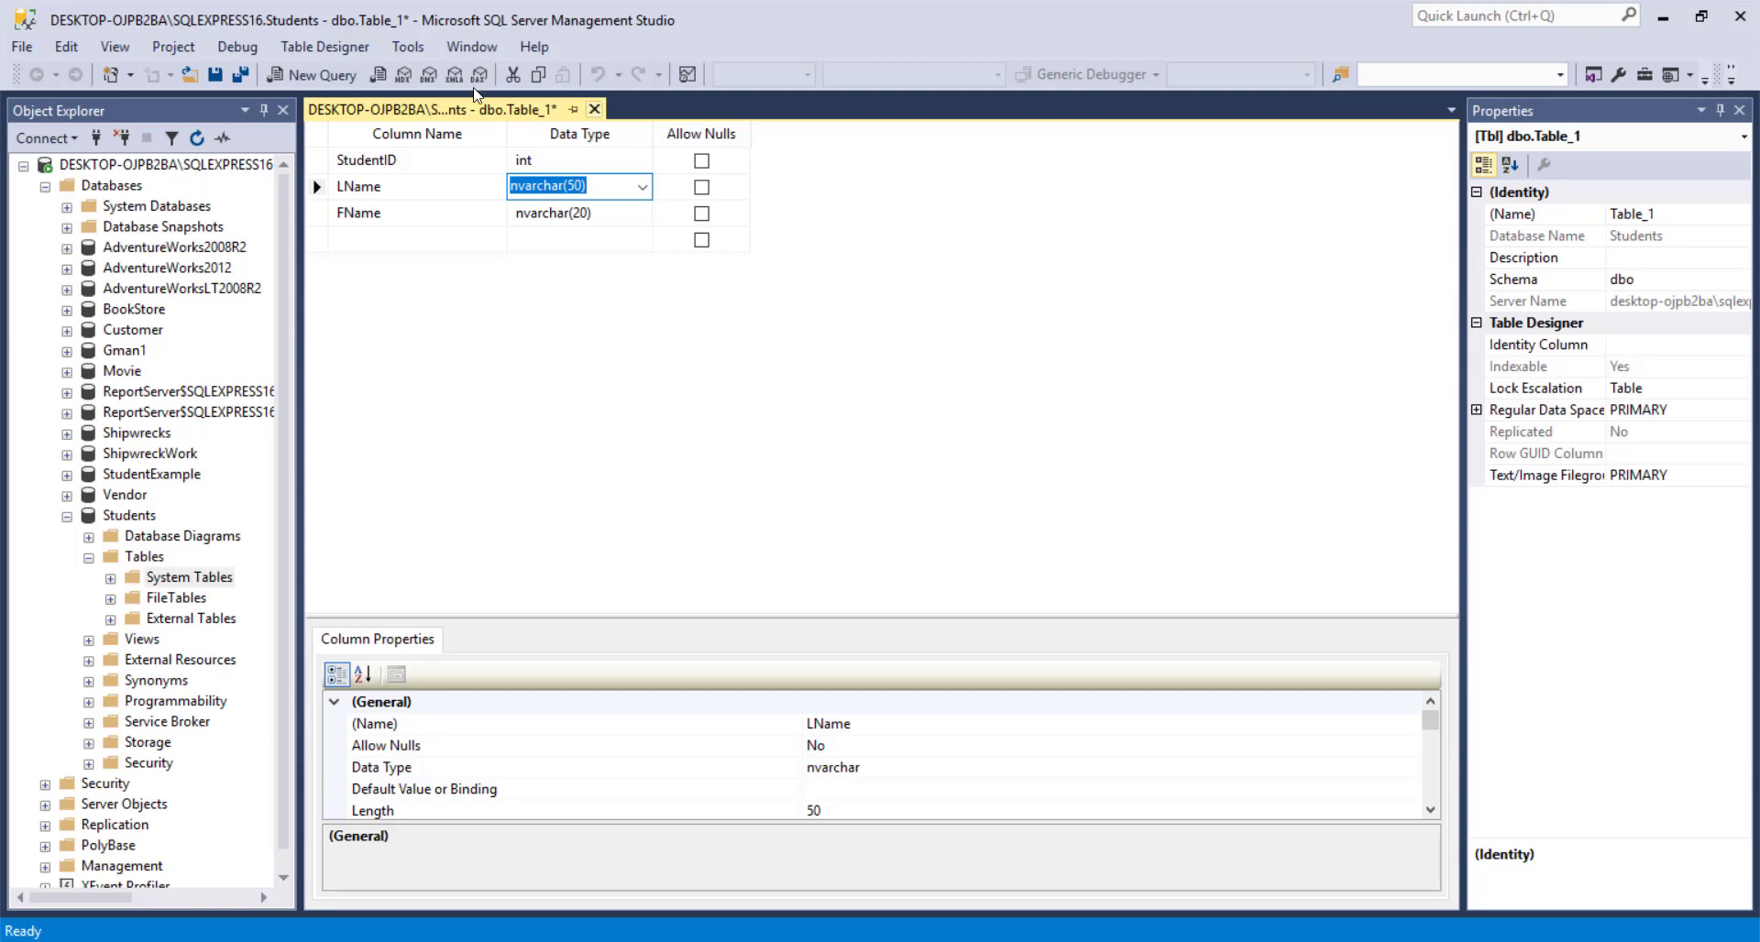
{"action": "left_click", "coordinate": [593, 109]}
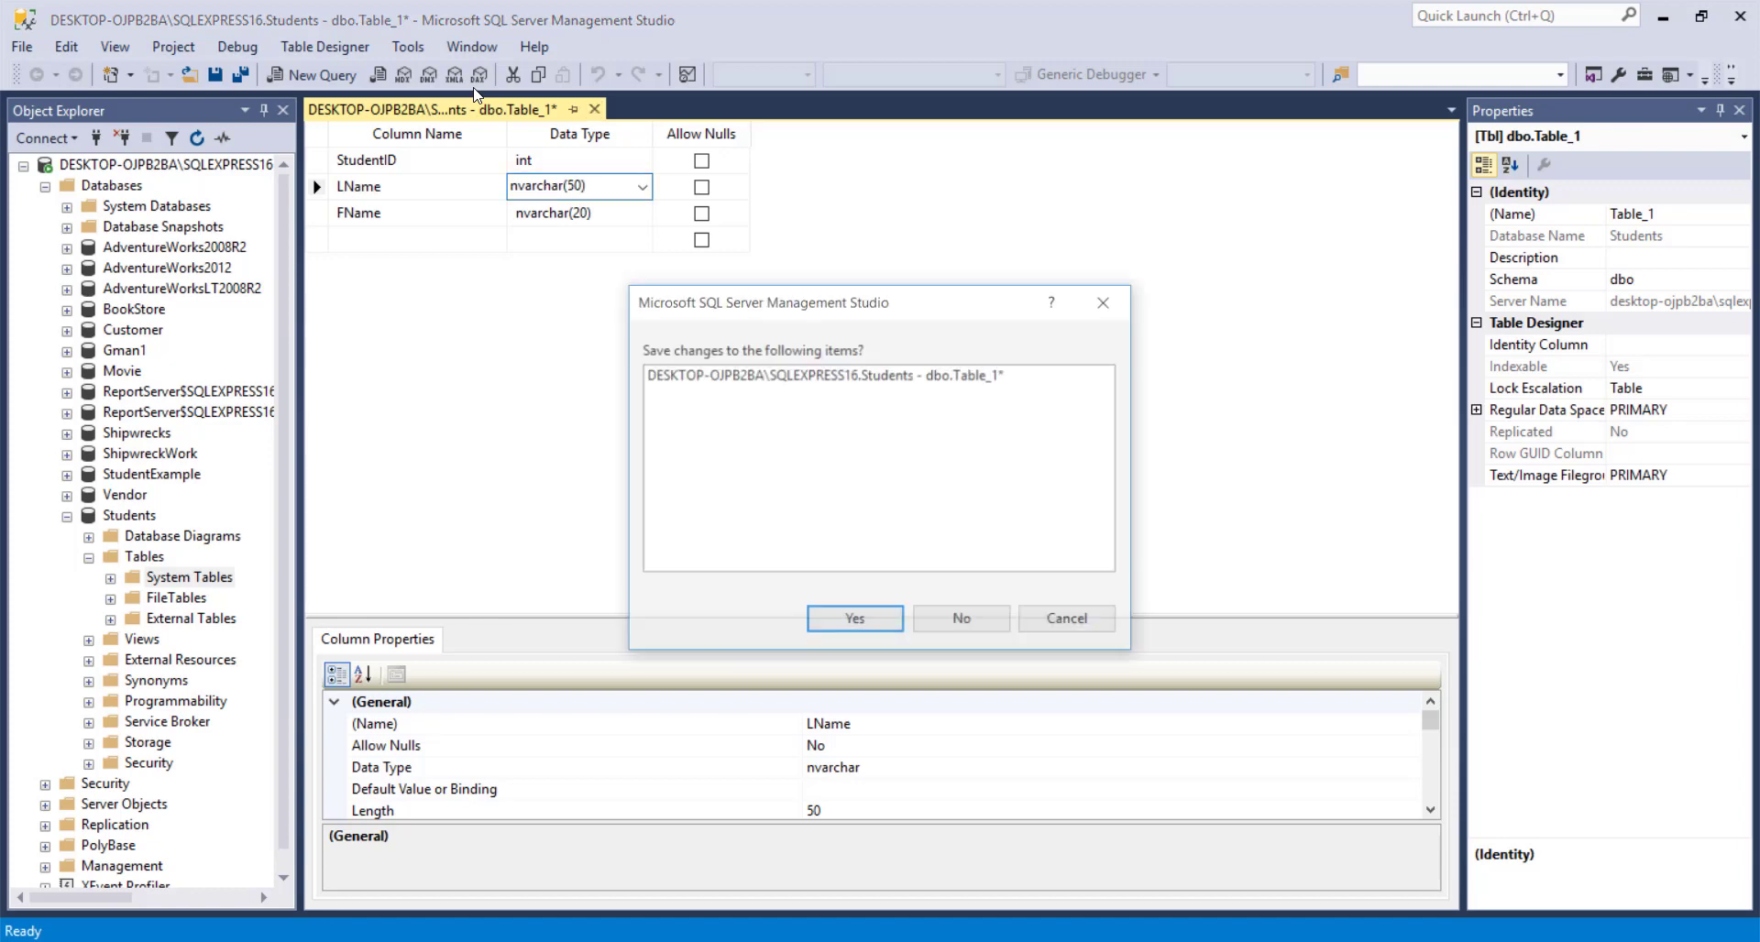
{"action": "left_click", "coordinate": [856, 624]}
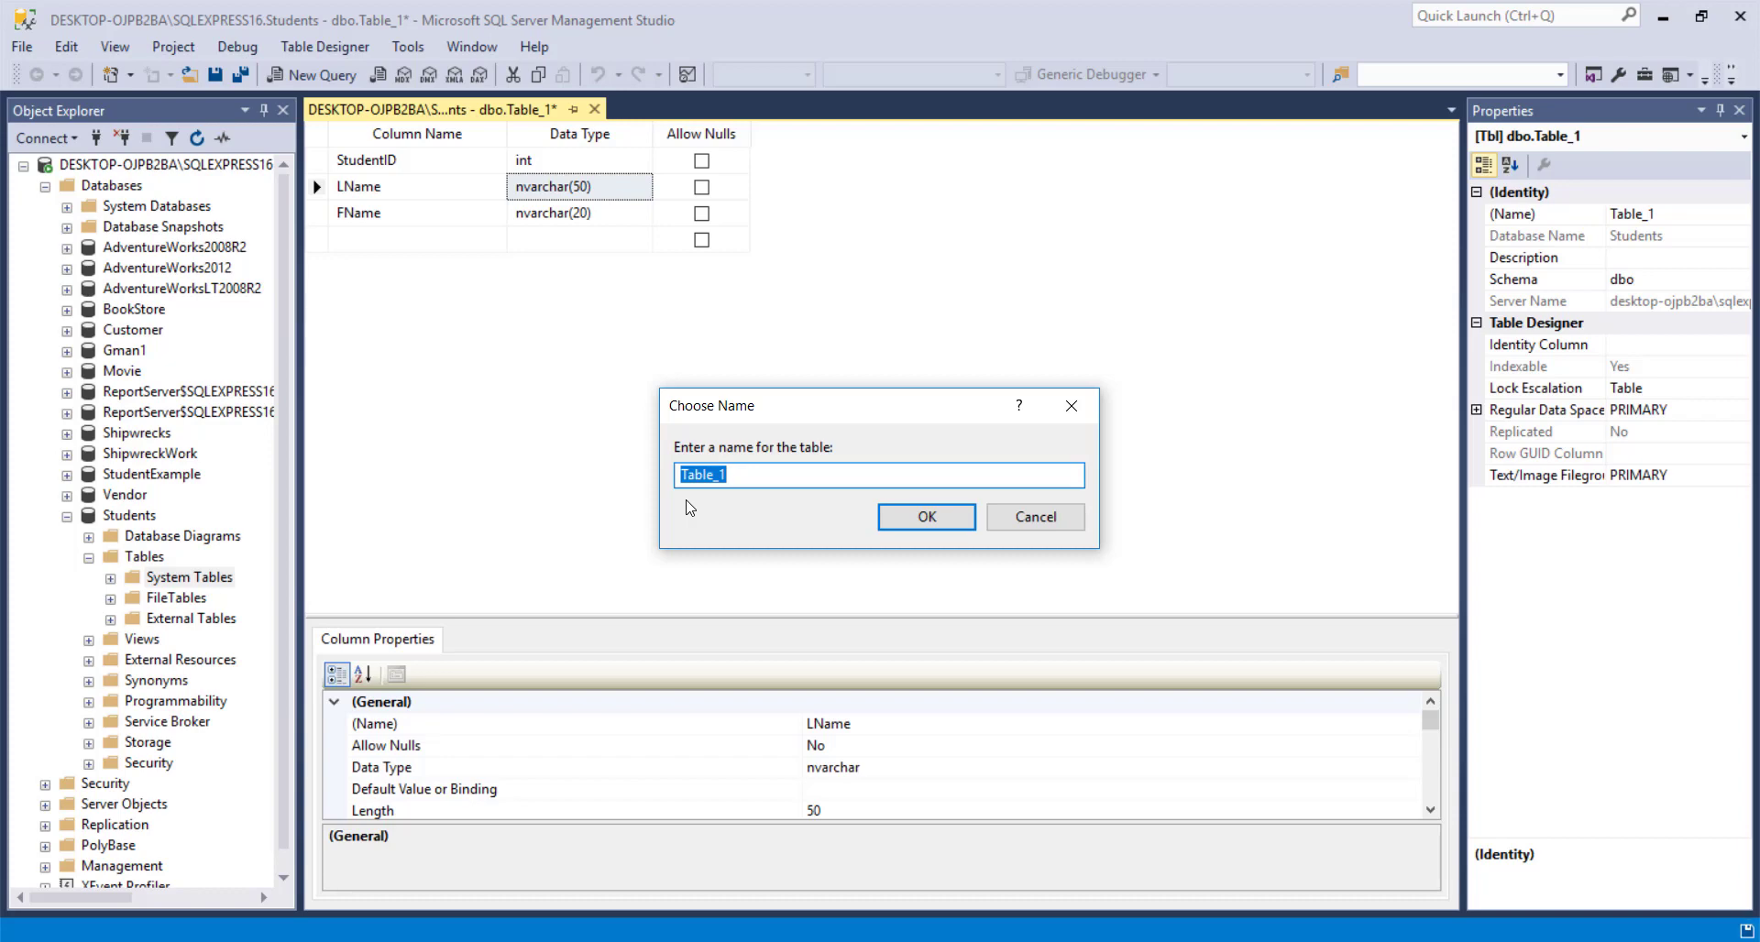
{"action": "type", "text": "Student"}
{"action": "key", "text": "Return"}
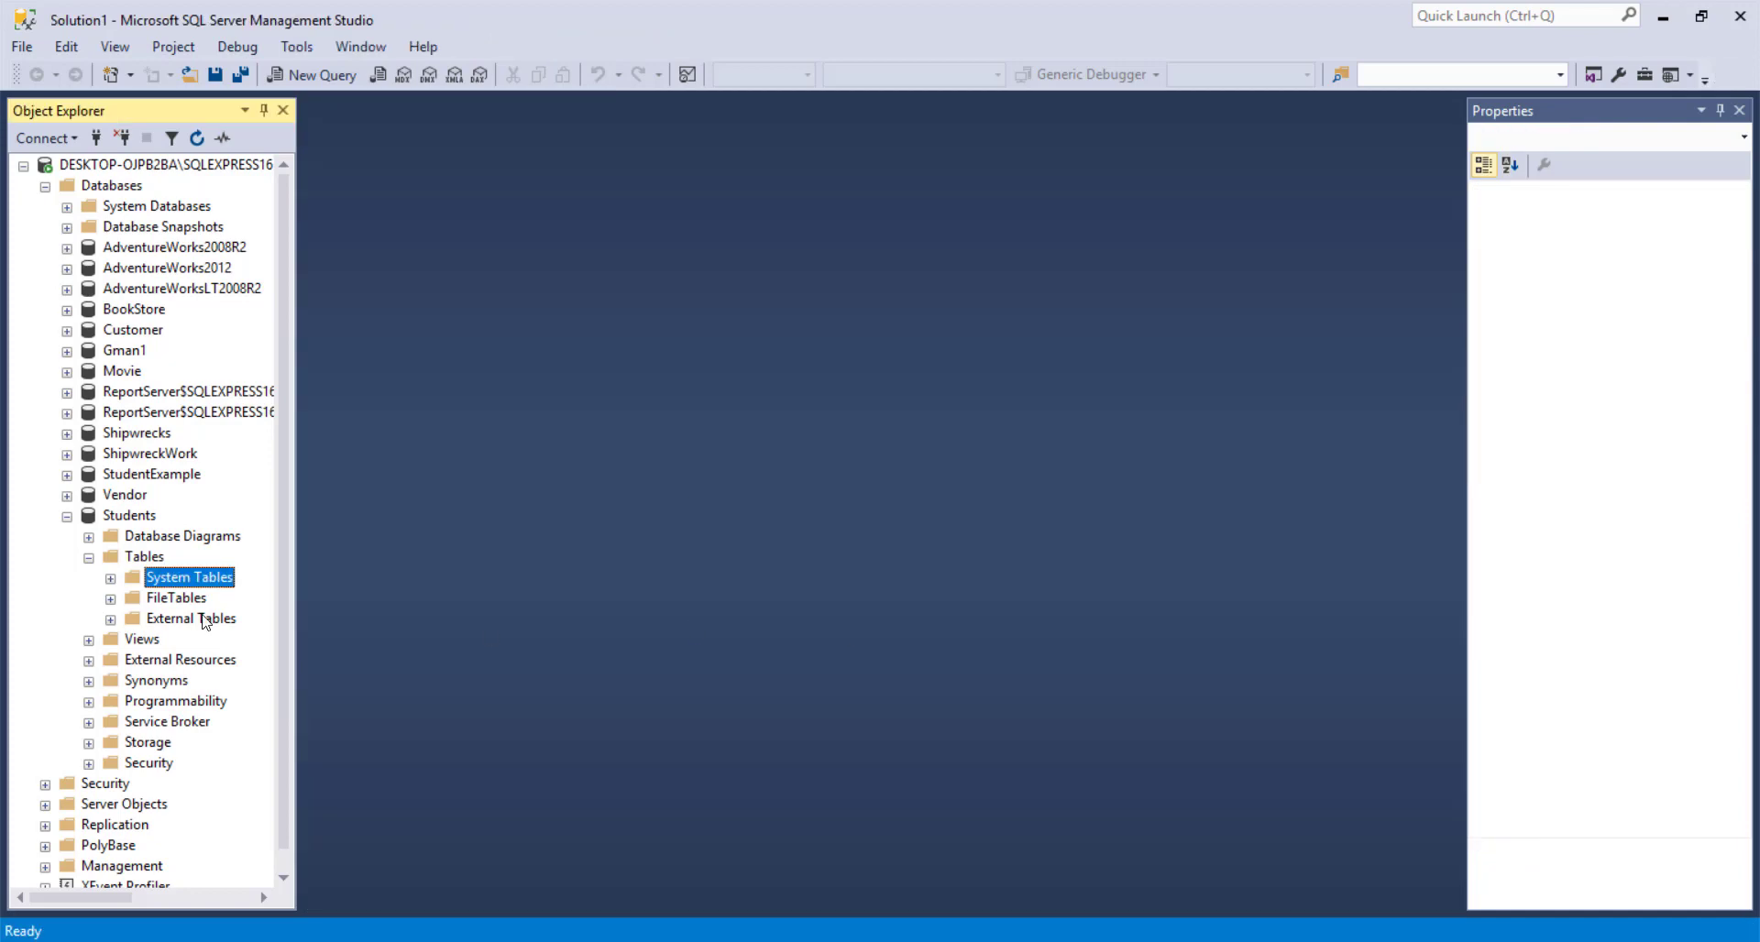
Refresh the list of tables in the Students database
{"action": "left_click", "coordinate": [138, 562]}
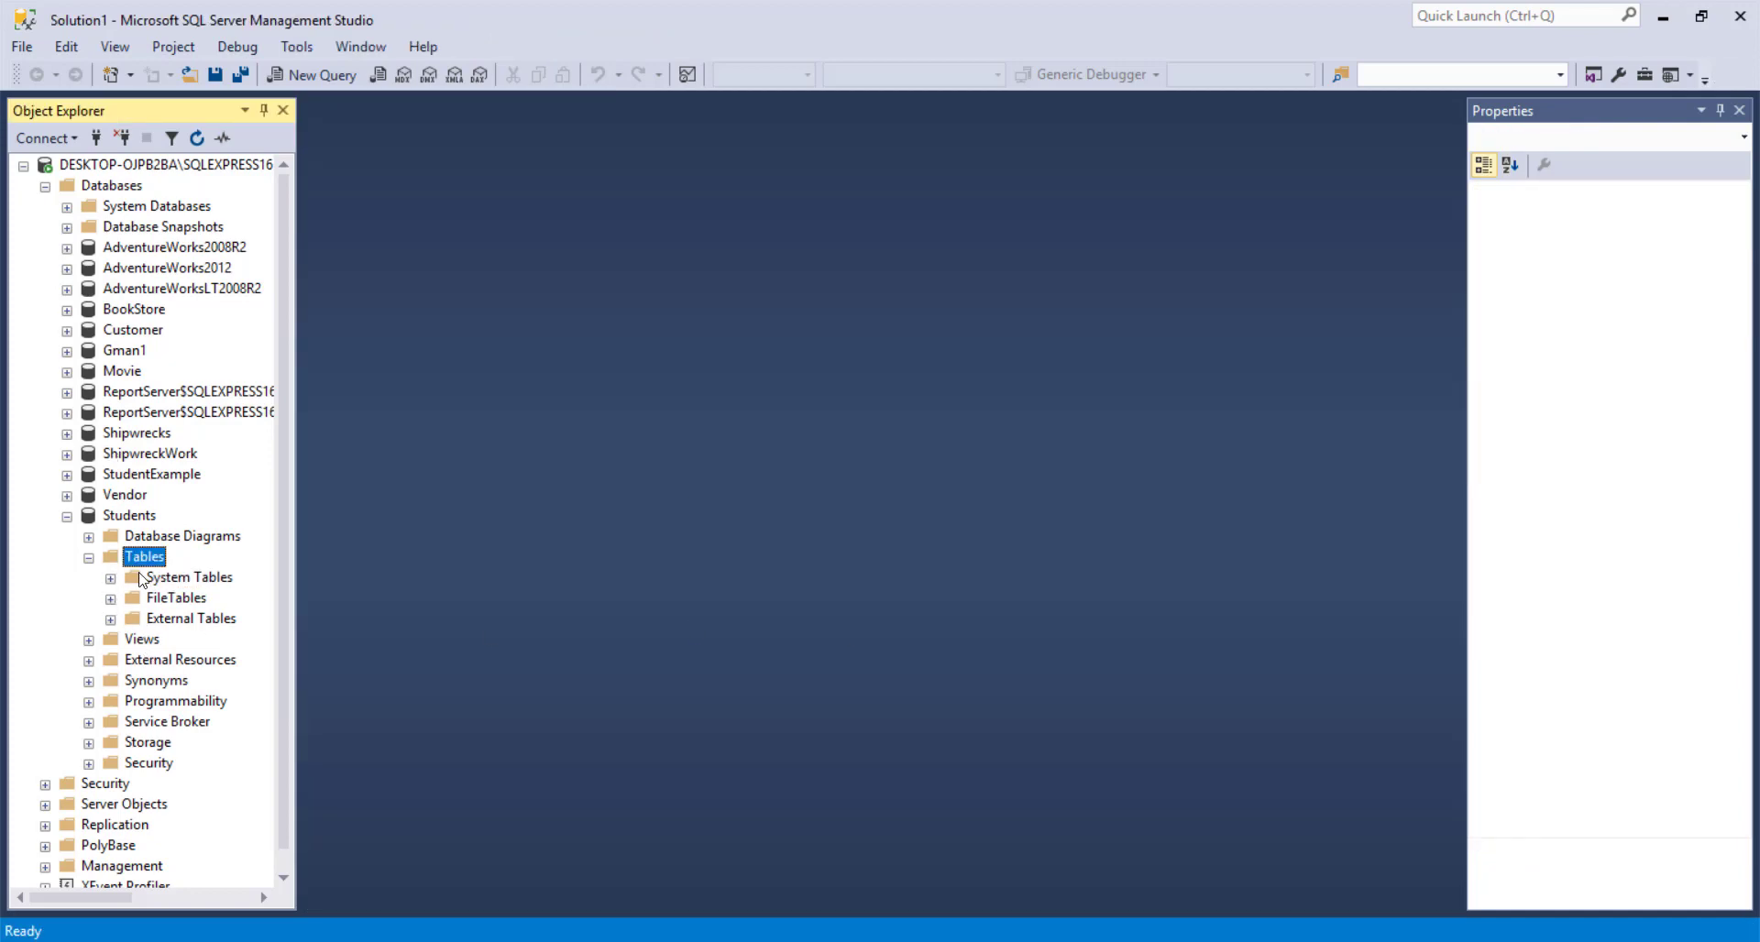
{"action": "right_click", "coordinate": [141, 561]}
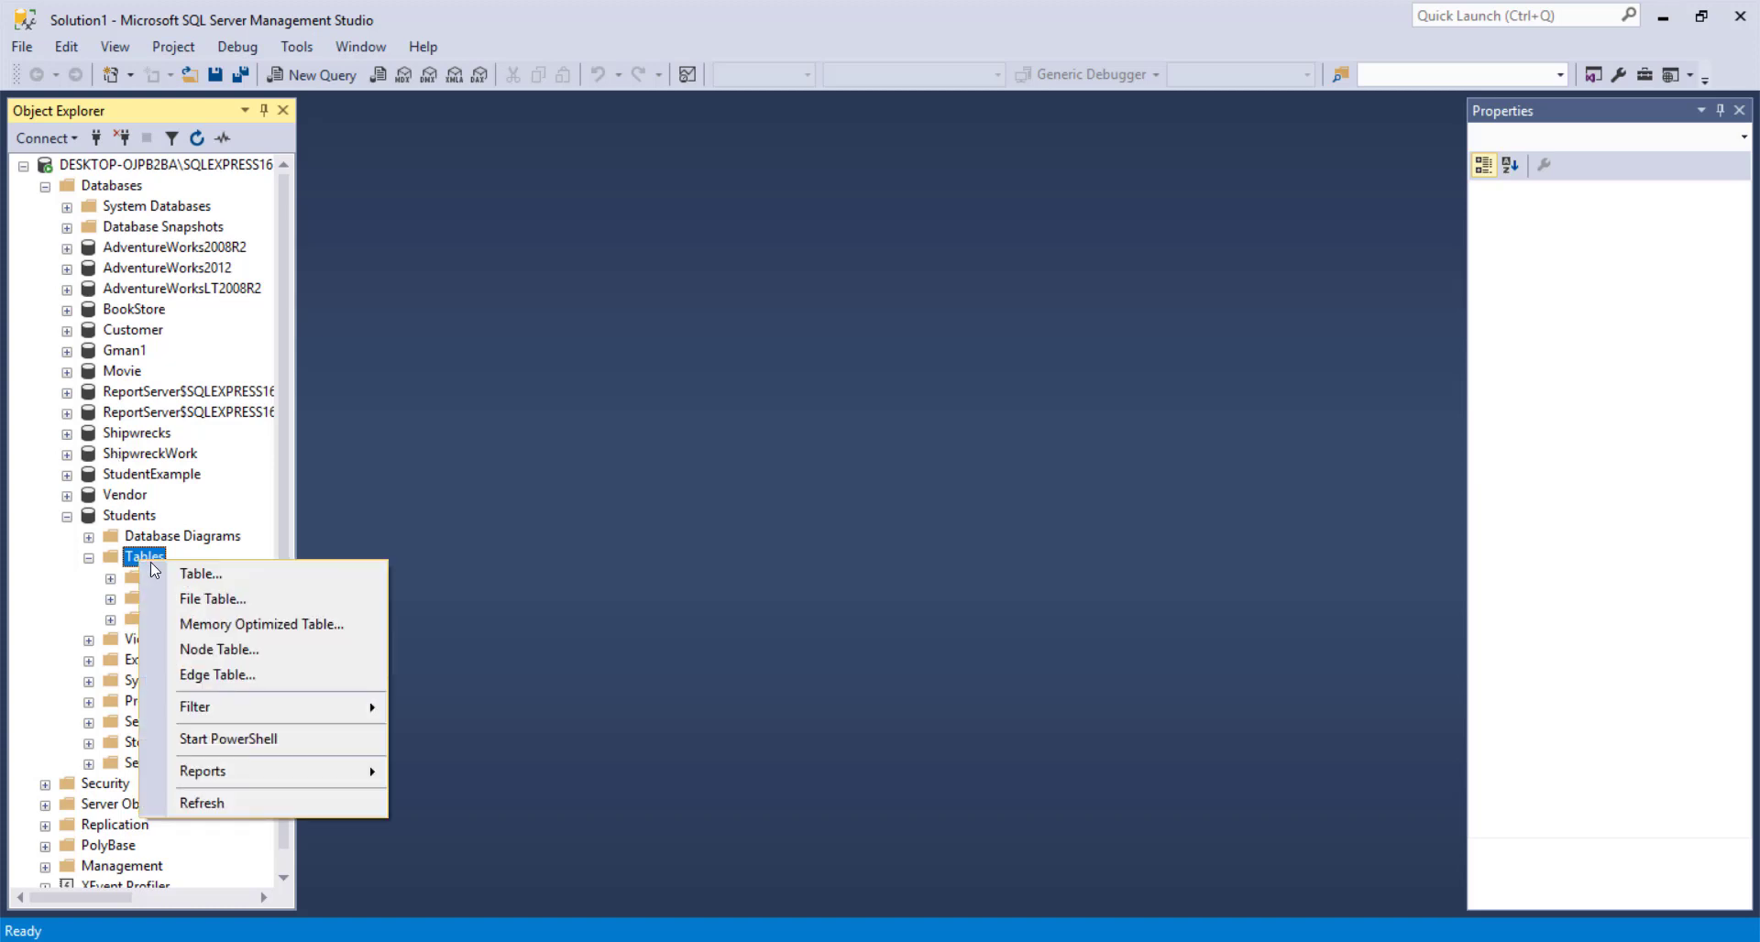
{"action": "left_click", "coordinate": [207, 803]}
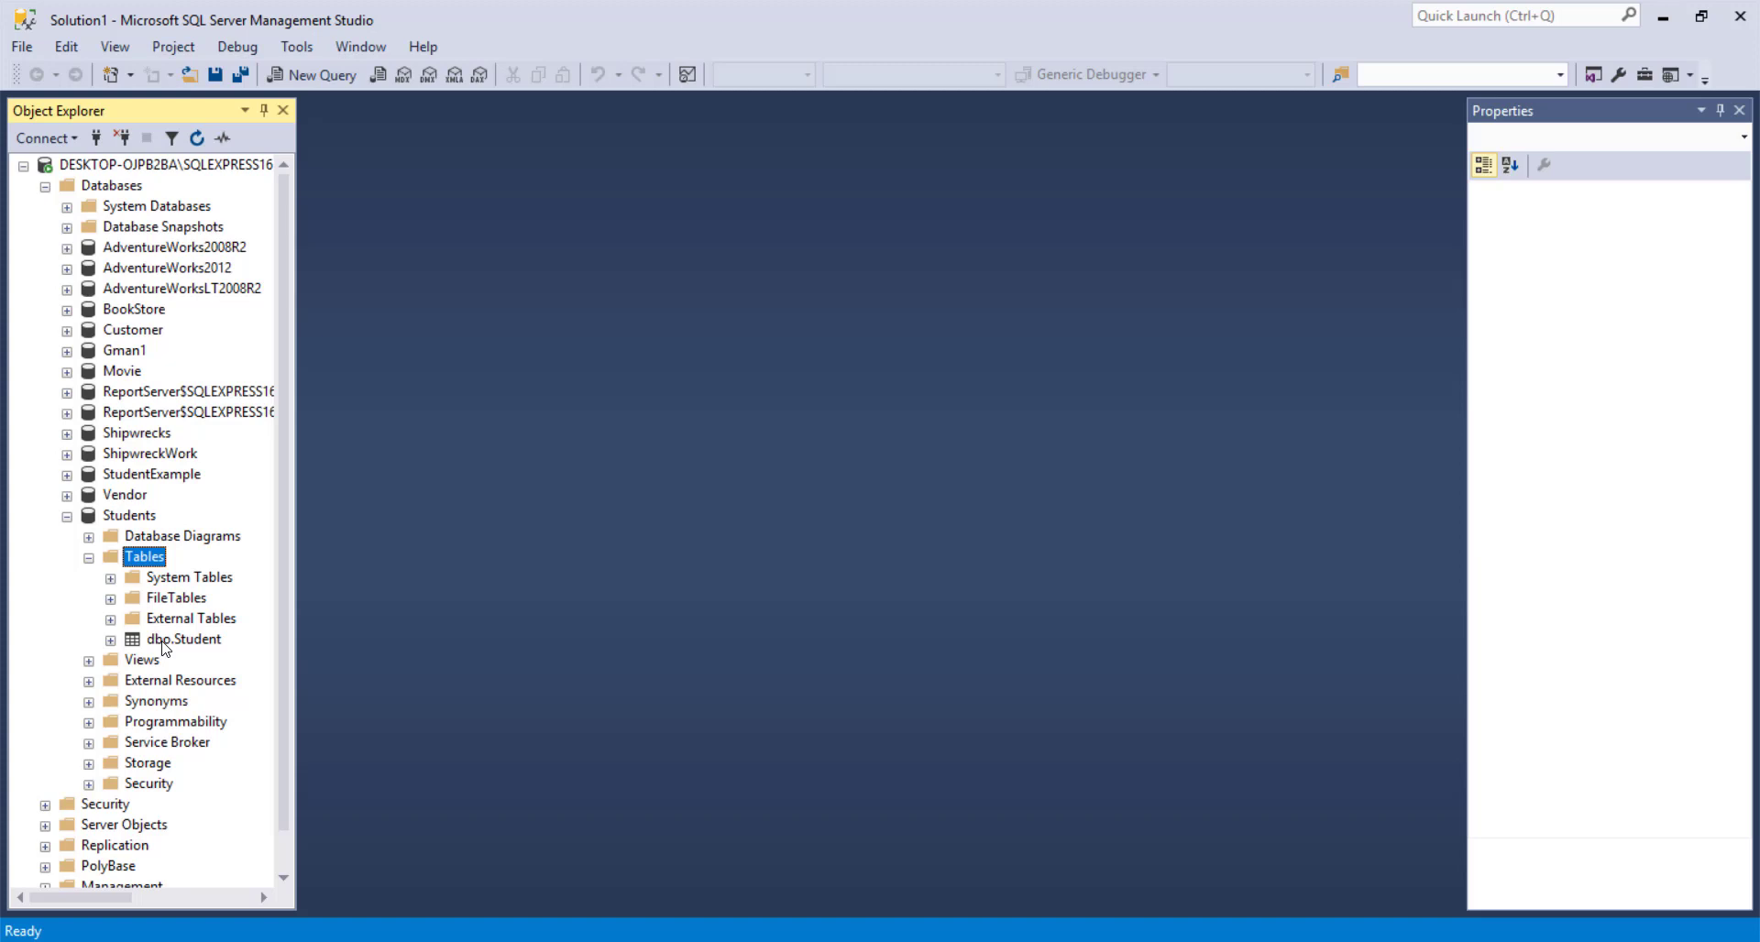
Open the Student table's design and set StudentID as the primary key
{"action": "left_click", "coordinate": [163, 645]}
{"action": "right_click", "coordinate": [162, 644]}
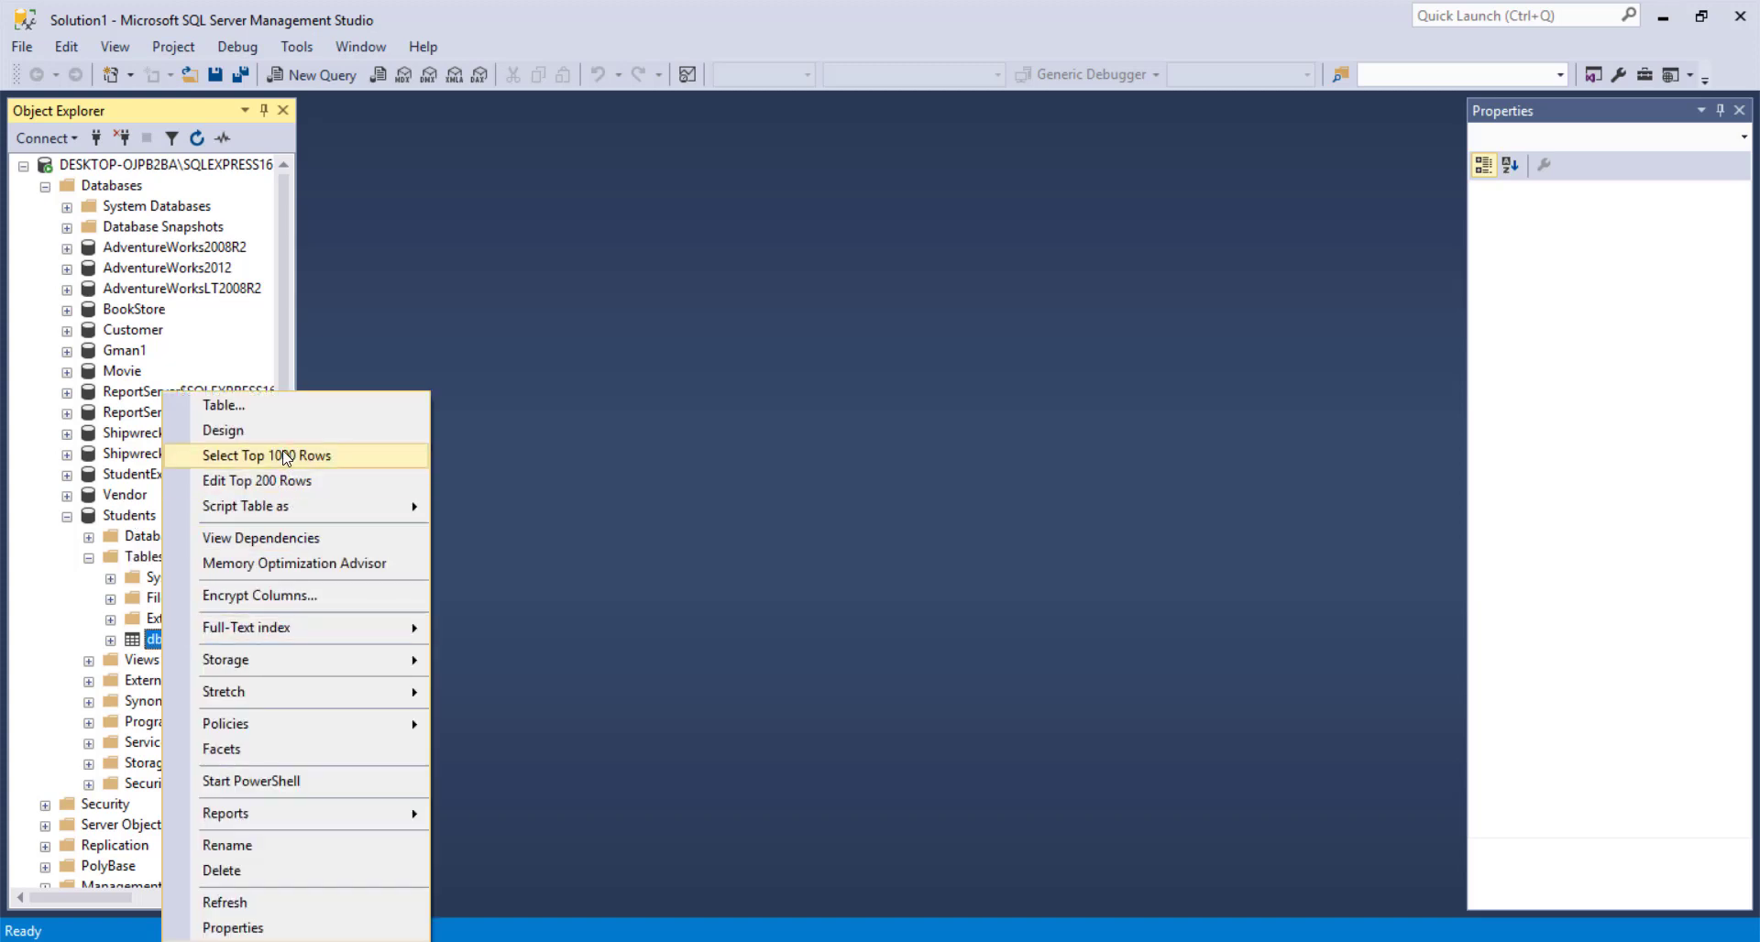
{"action": "left_click", "coordinate": [256, 430]}
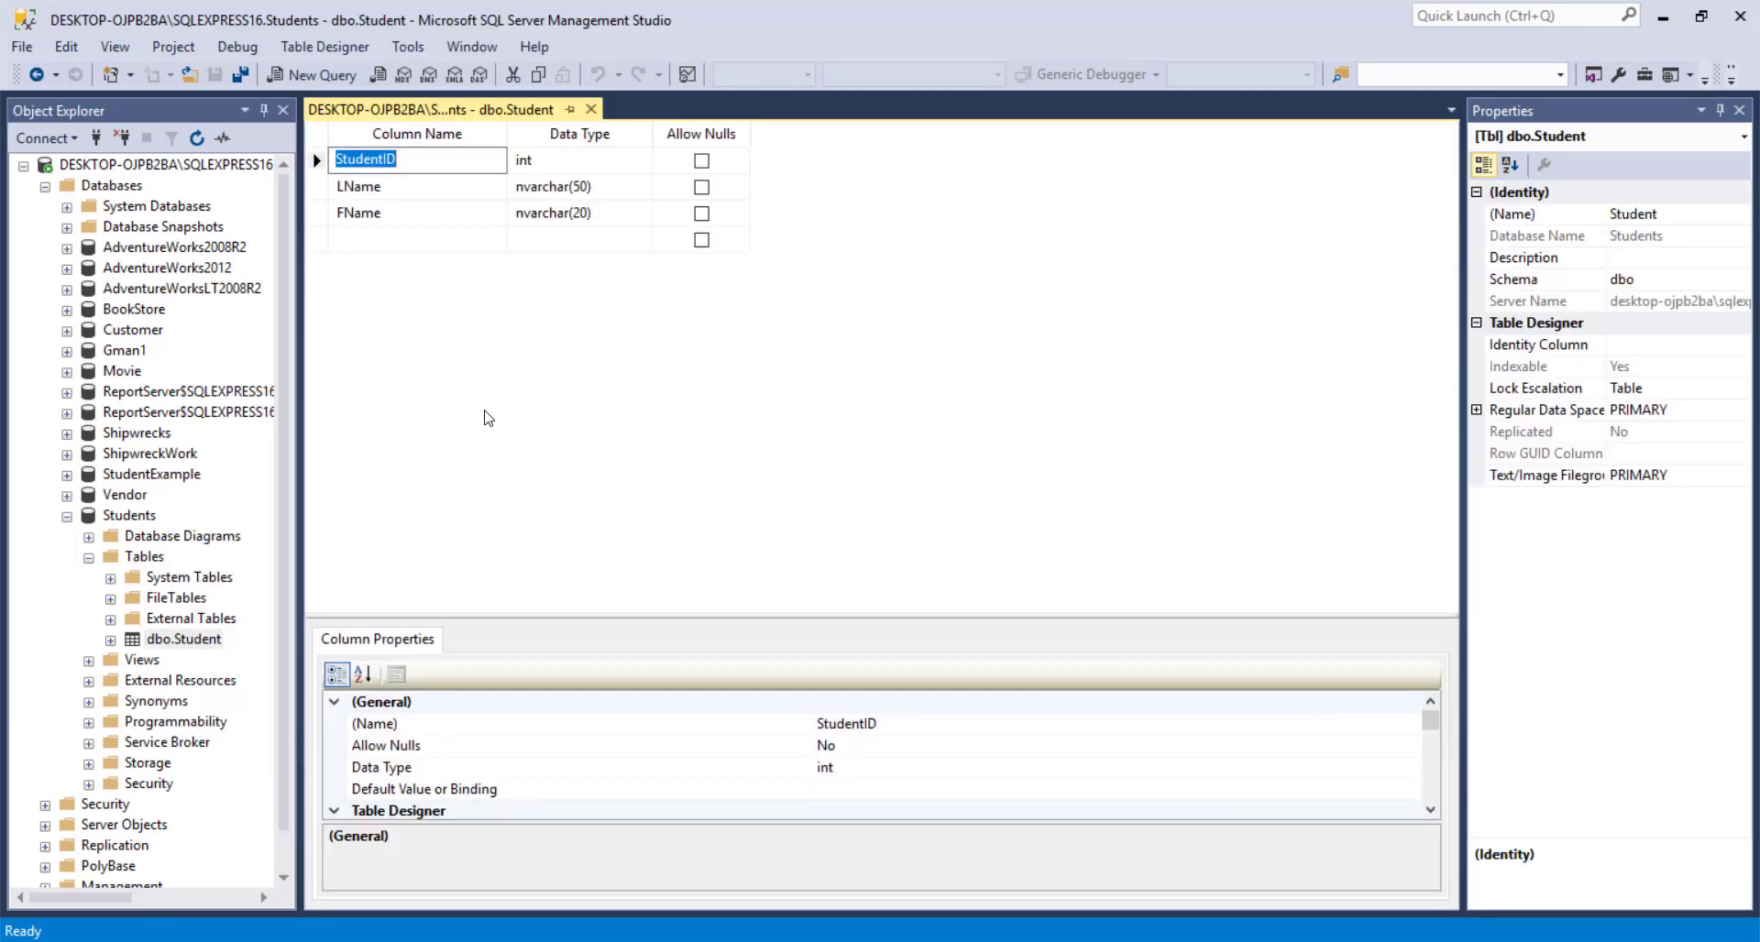
{"action": "right_click", "coordinate": [322, 162]}
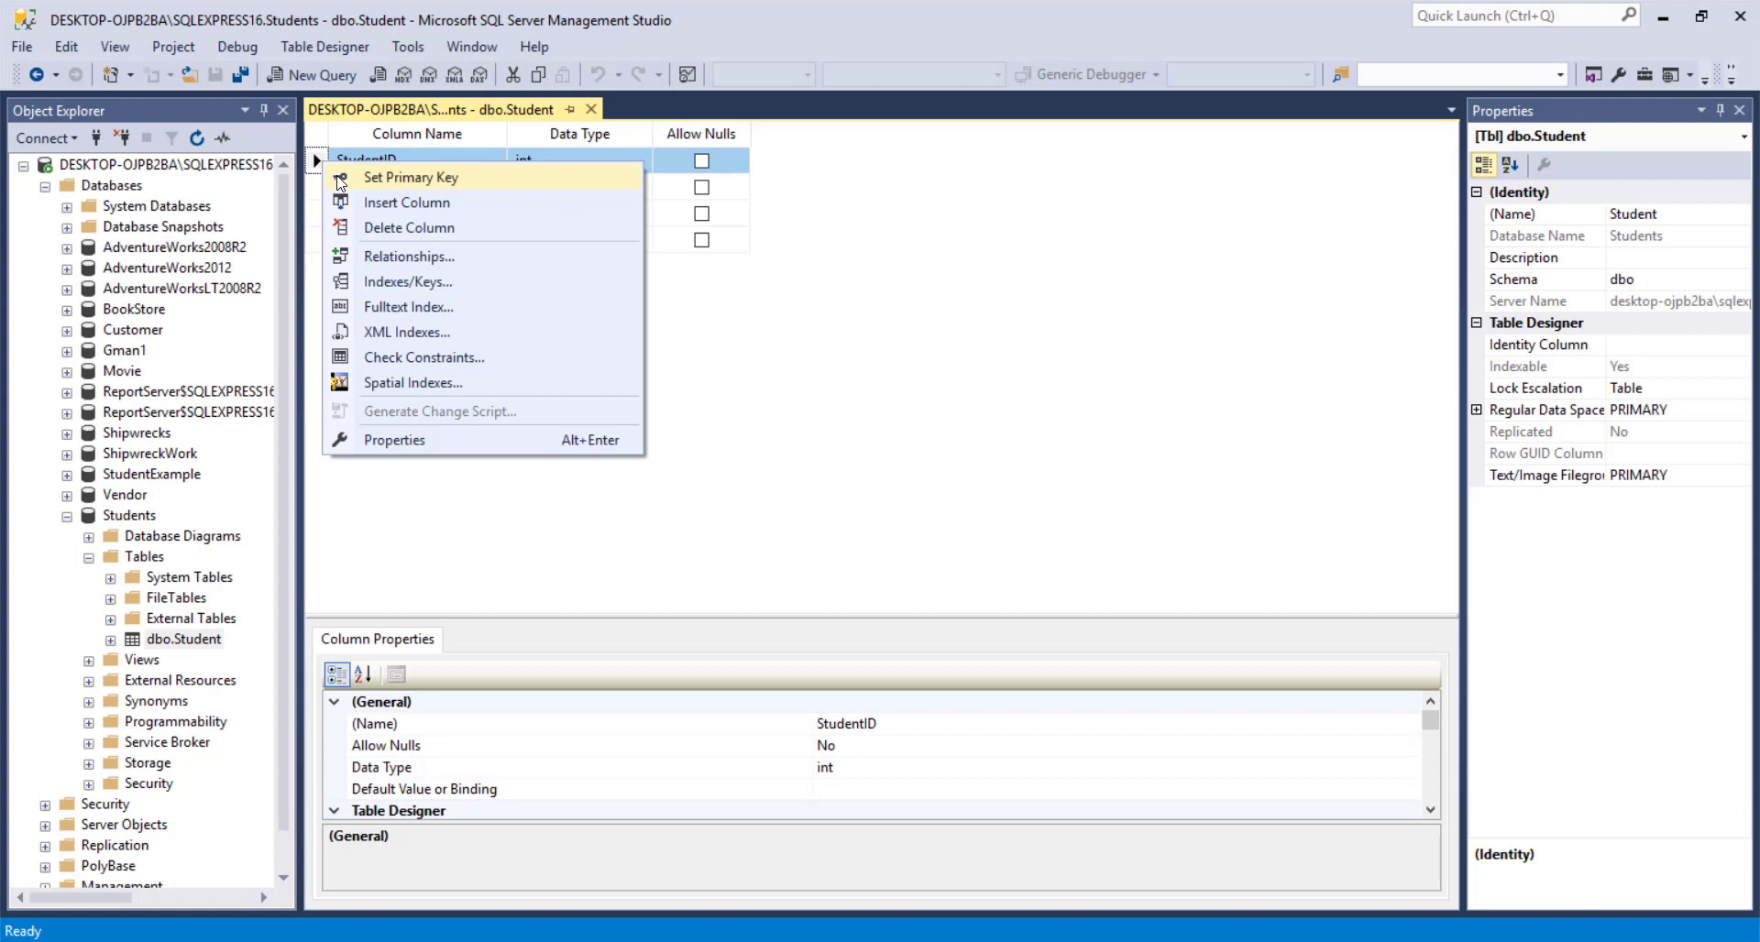
{"action": "left_click", "coordinate": [339, 182]}
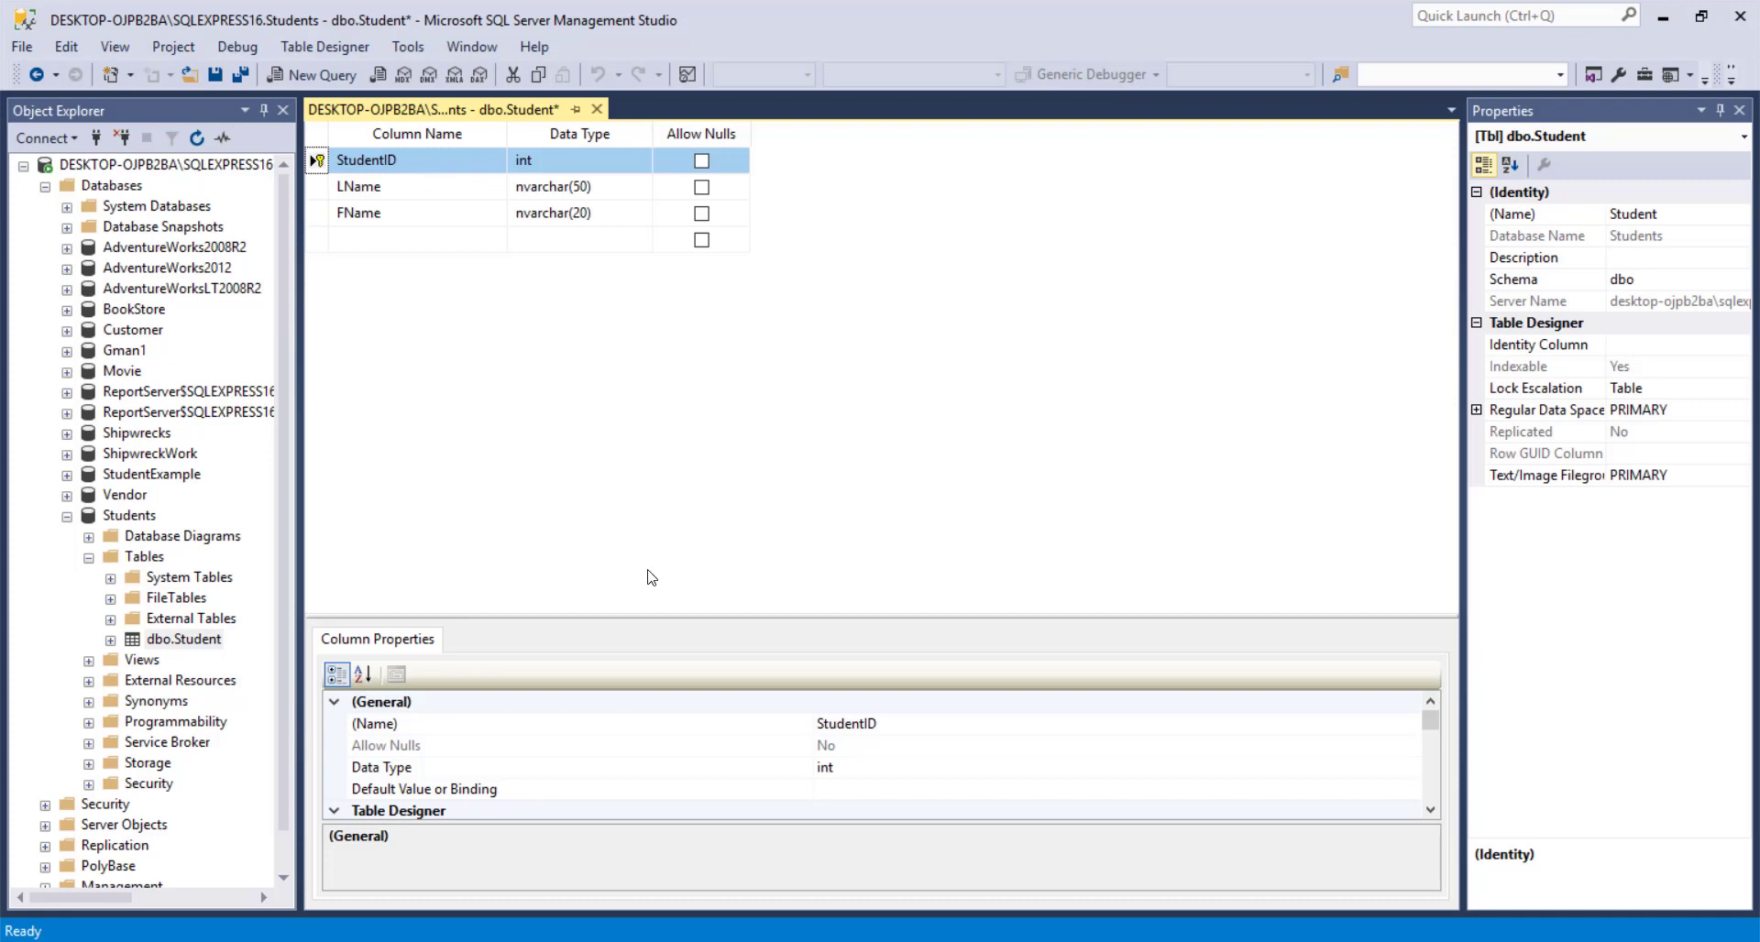
Expand the Identity Specification of the StudentID column and set Is Identity to Yes
{"action": "left_click_drag", "start_coordinate": [656, 615], "coordinate": [522, 339]}
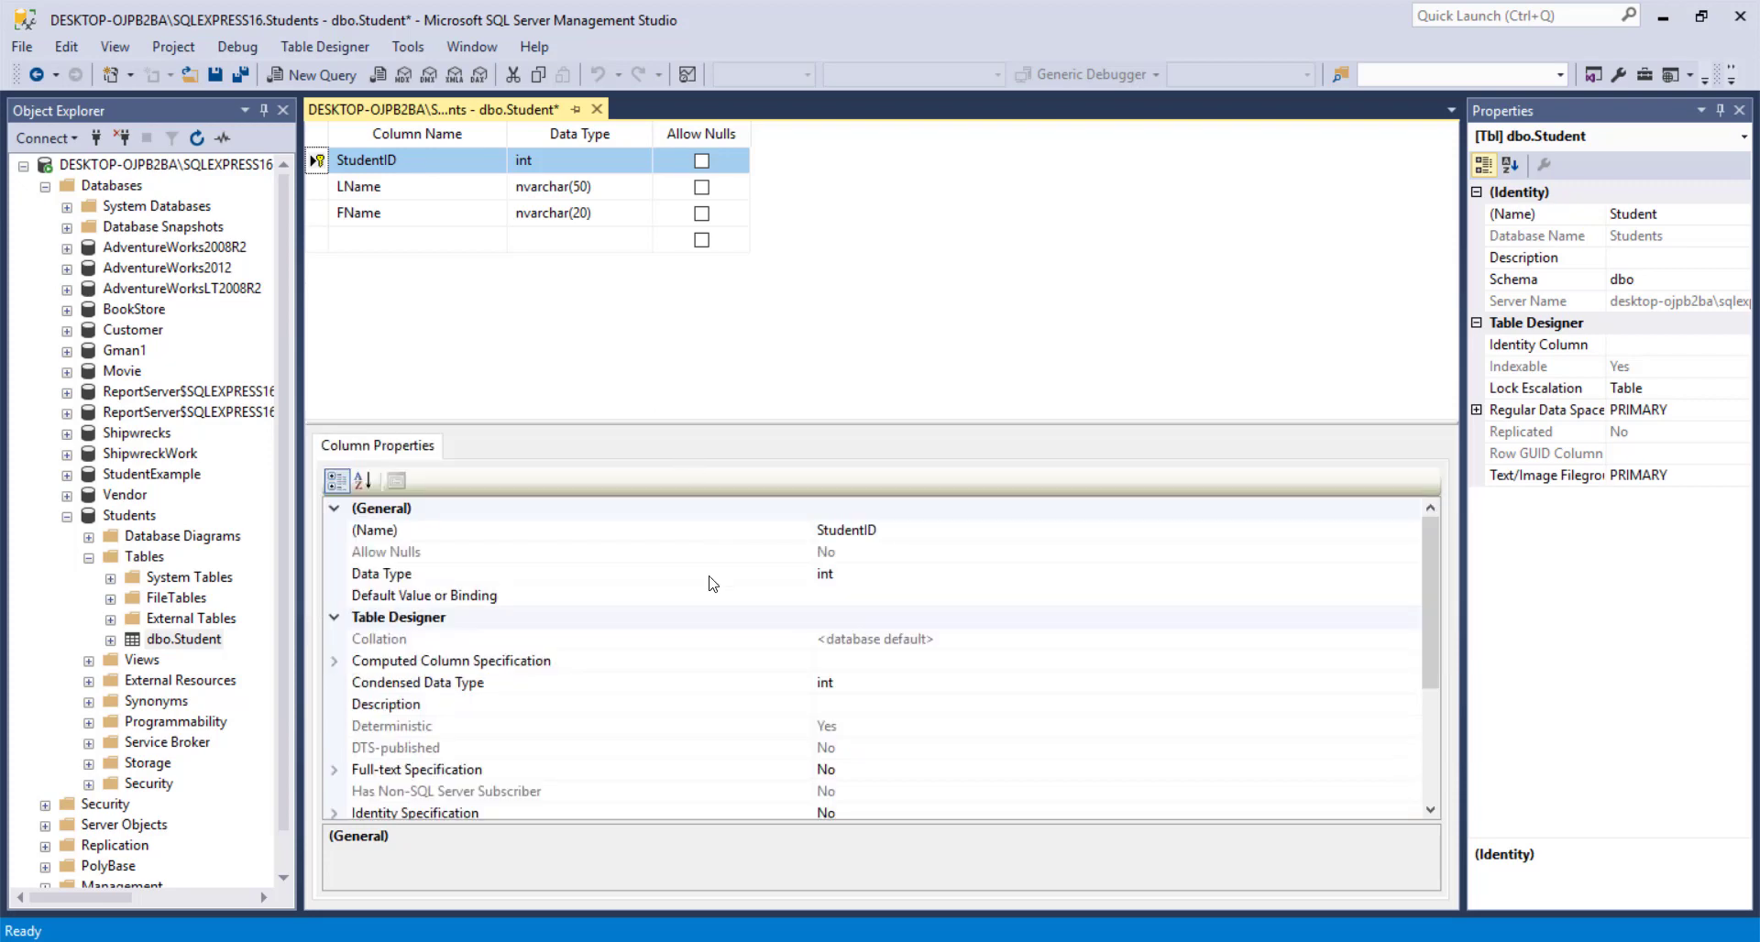
{"action": "left_click", "coordinate": [1428, 812]}
{"action": "scroll", "coordinate": [1139, 654], "scroll_direction": "down", "scroll_amount": 2}
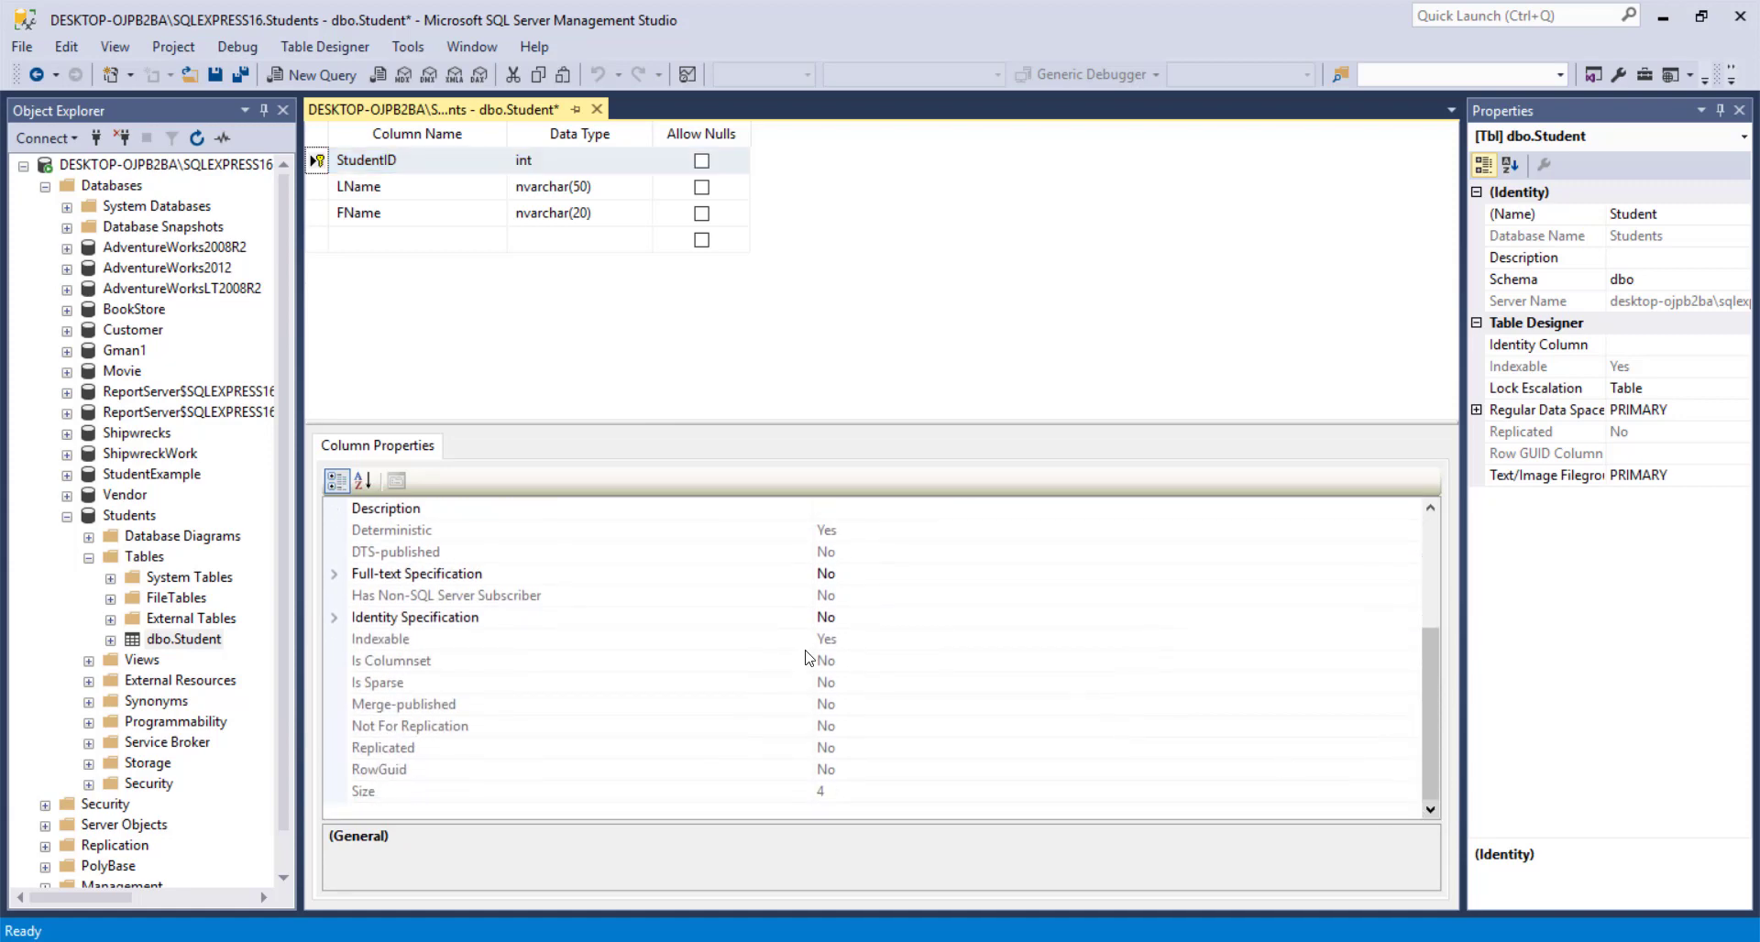
{"action": "left_click", "coordinate": [337, 619]}
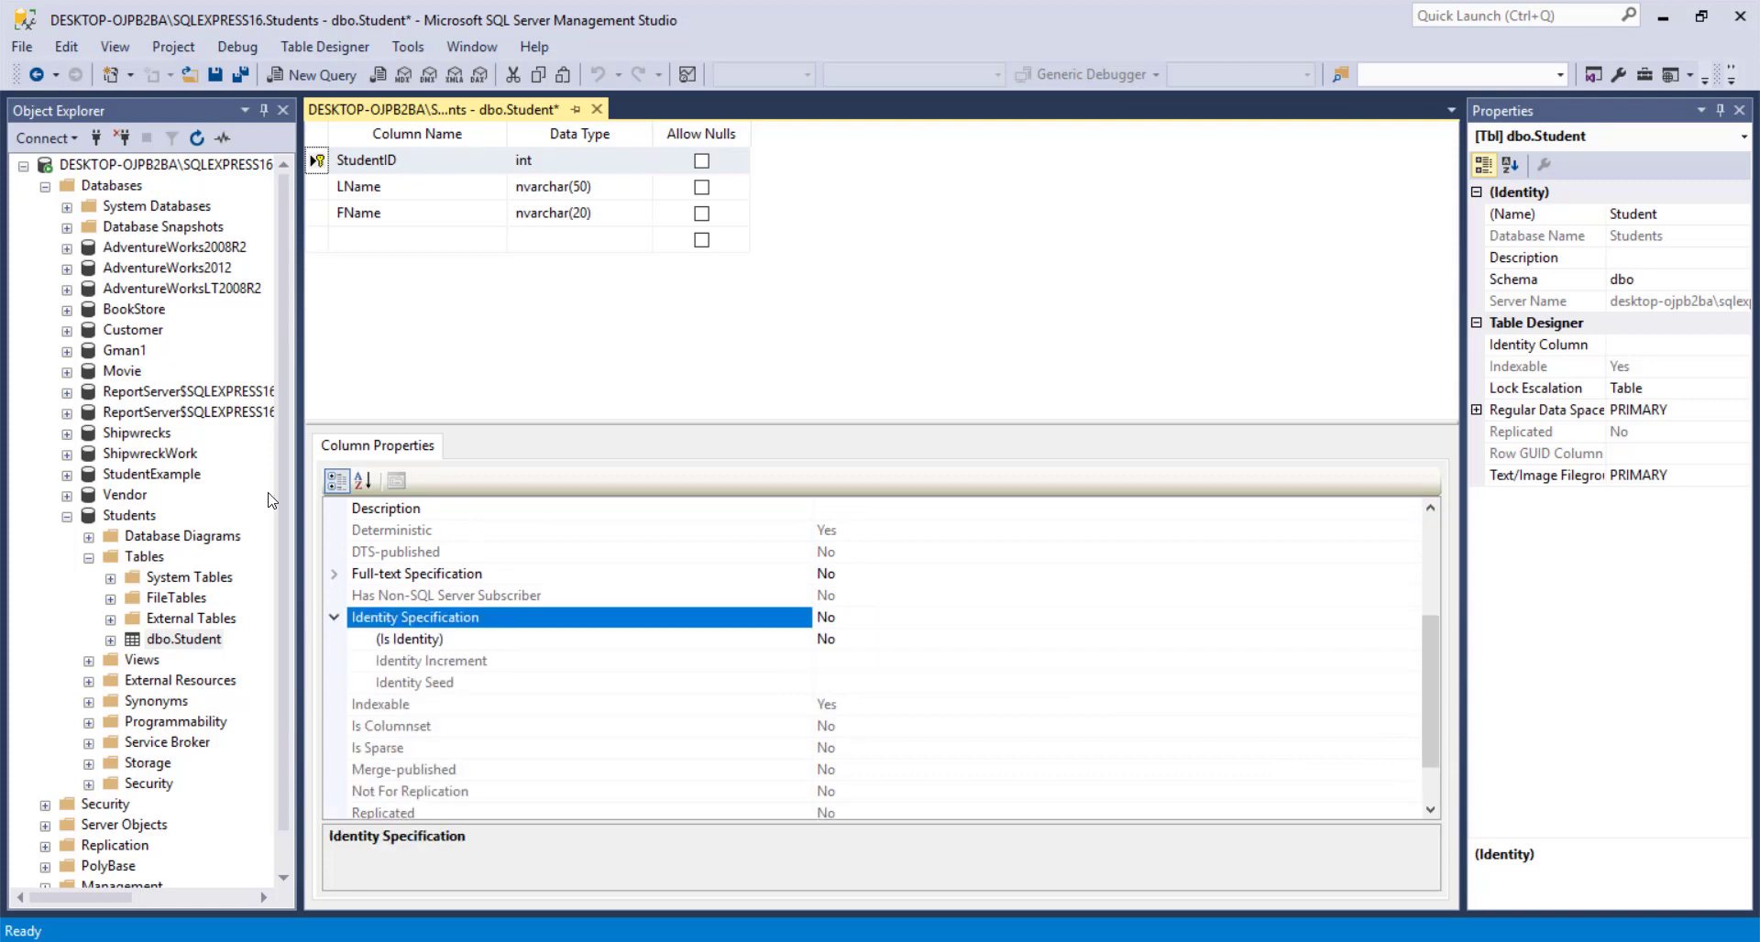
{"action": "left_click", "coordinate": [476, 641]}
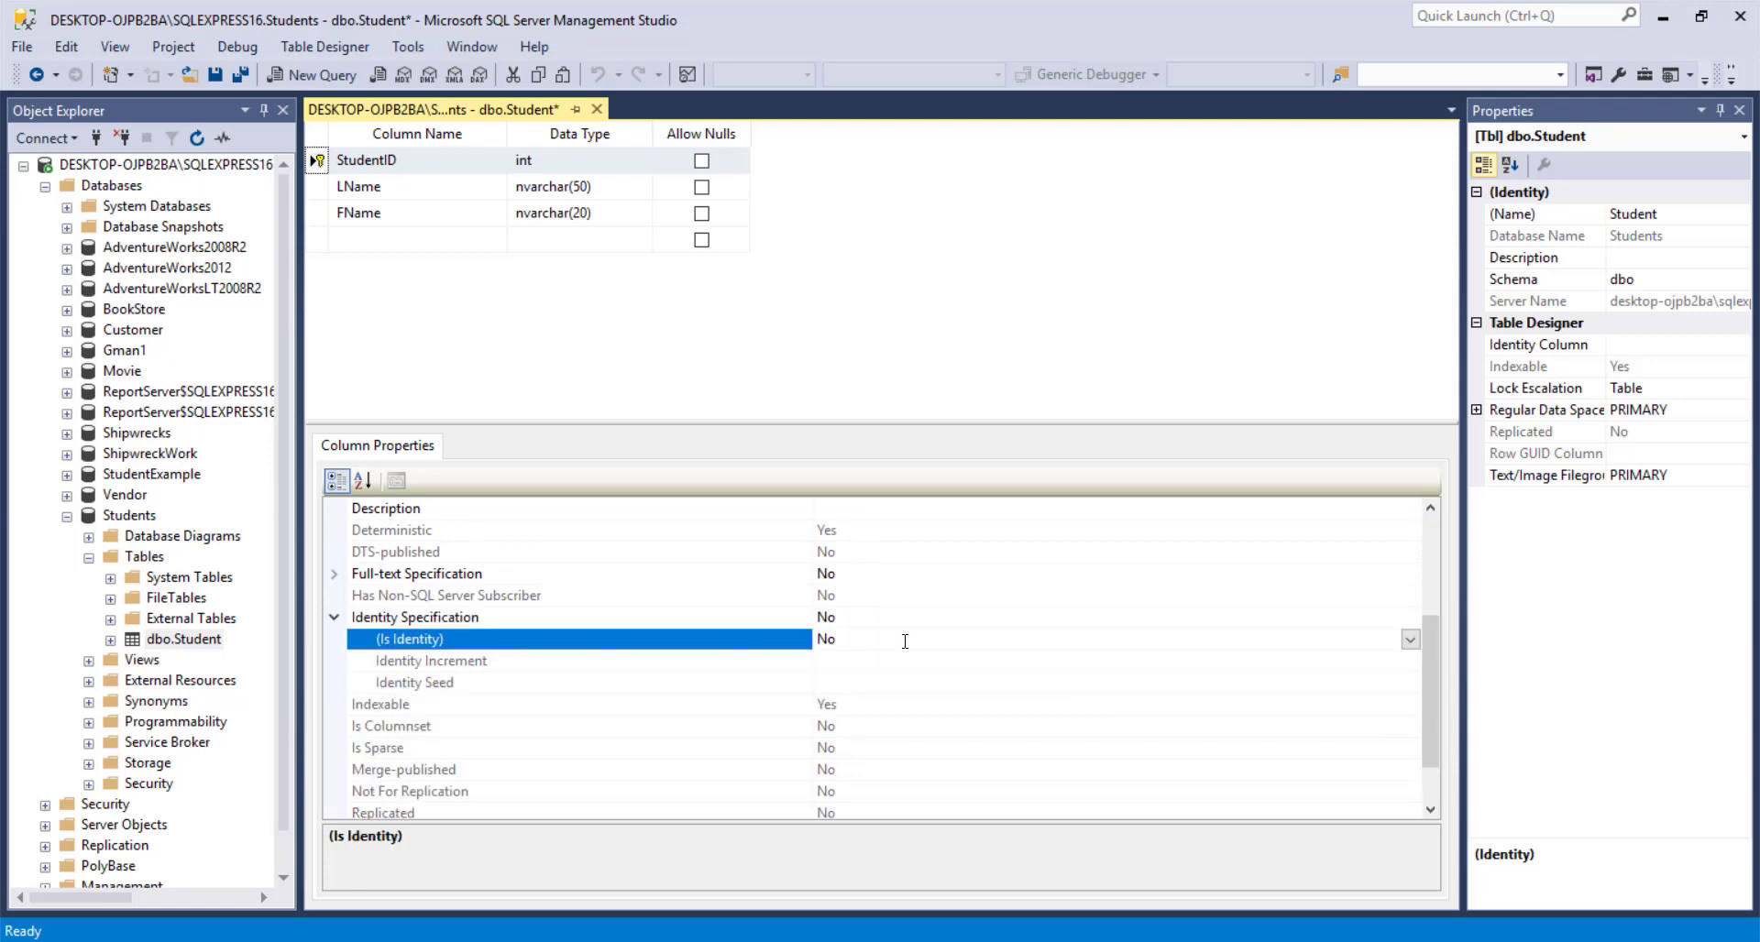
{"action": "left_click", "coordinate": [1409, 641]}
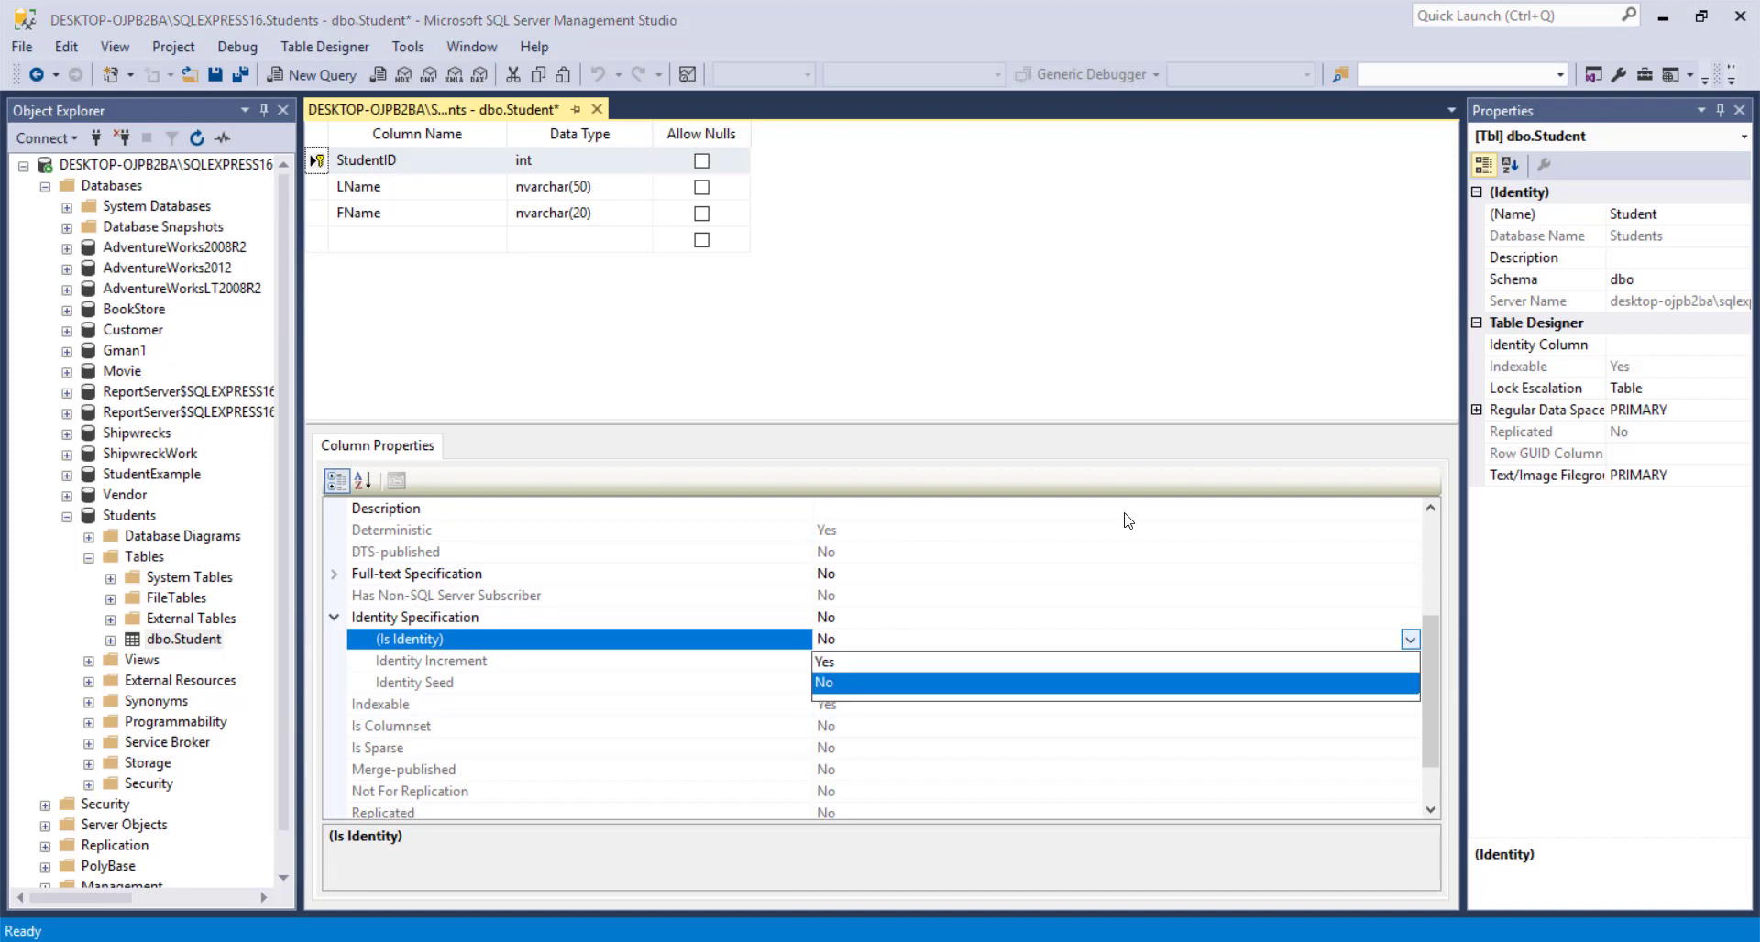
{"action": "left_click", "coordinate": [1335, 662]}
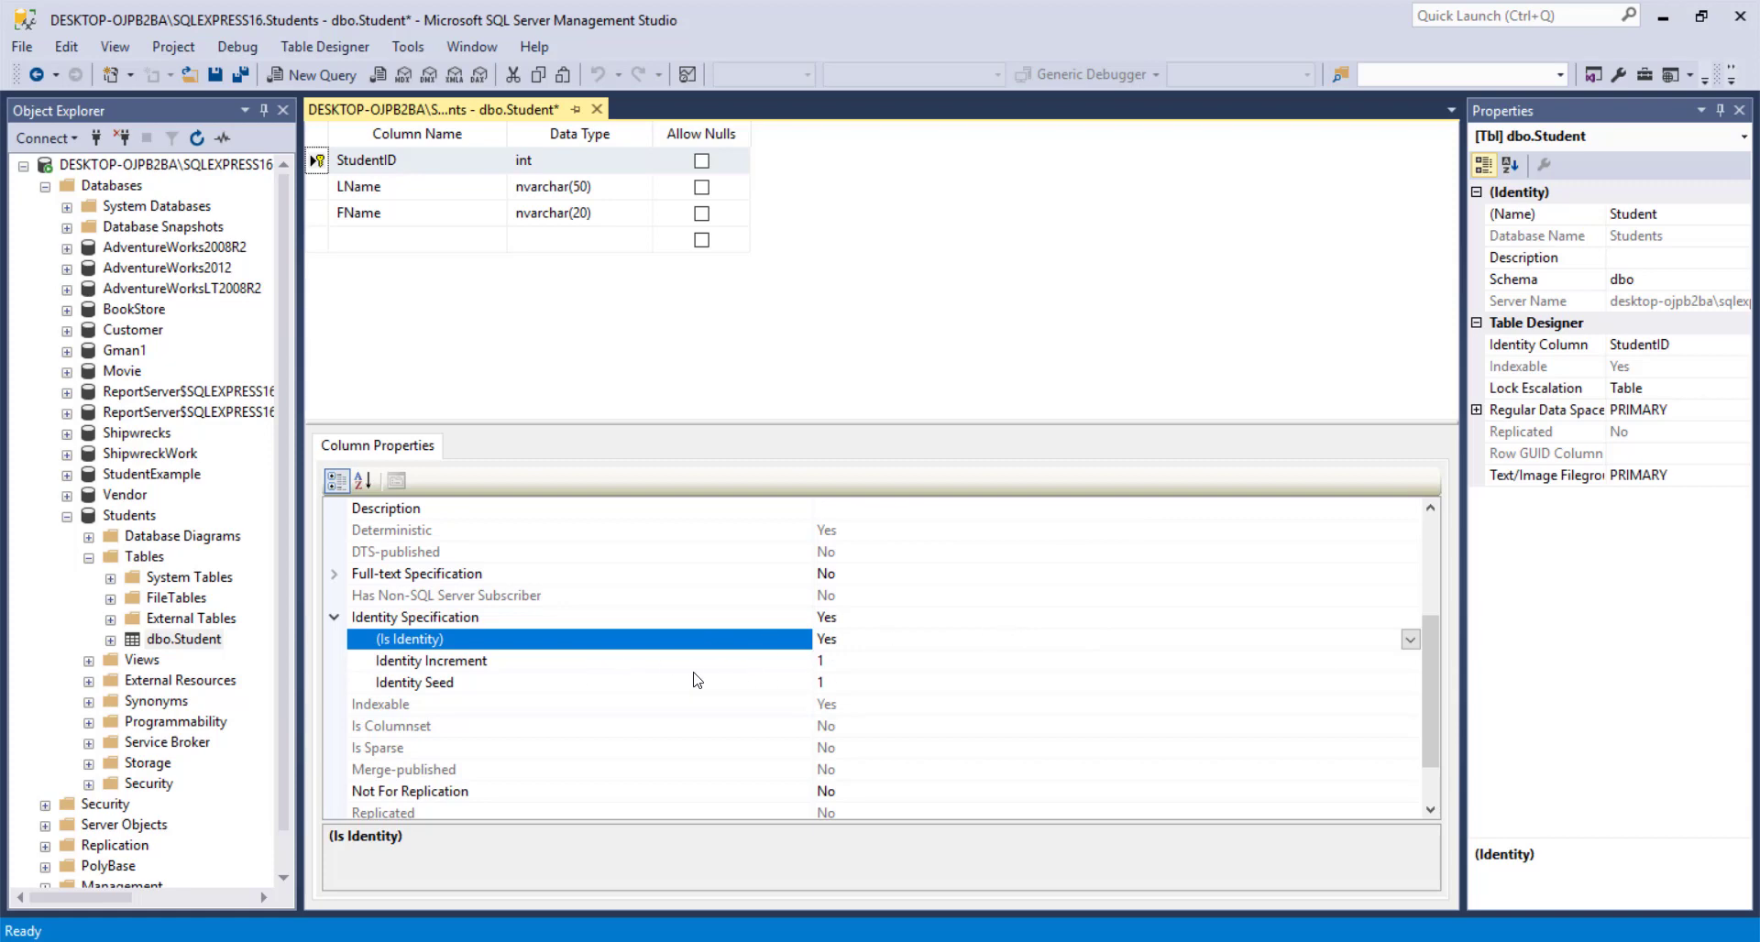
{"action": "left_click", "coordinate": [825, 661]}
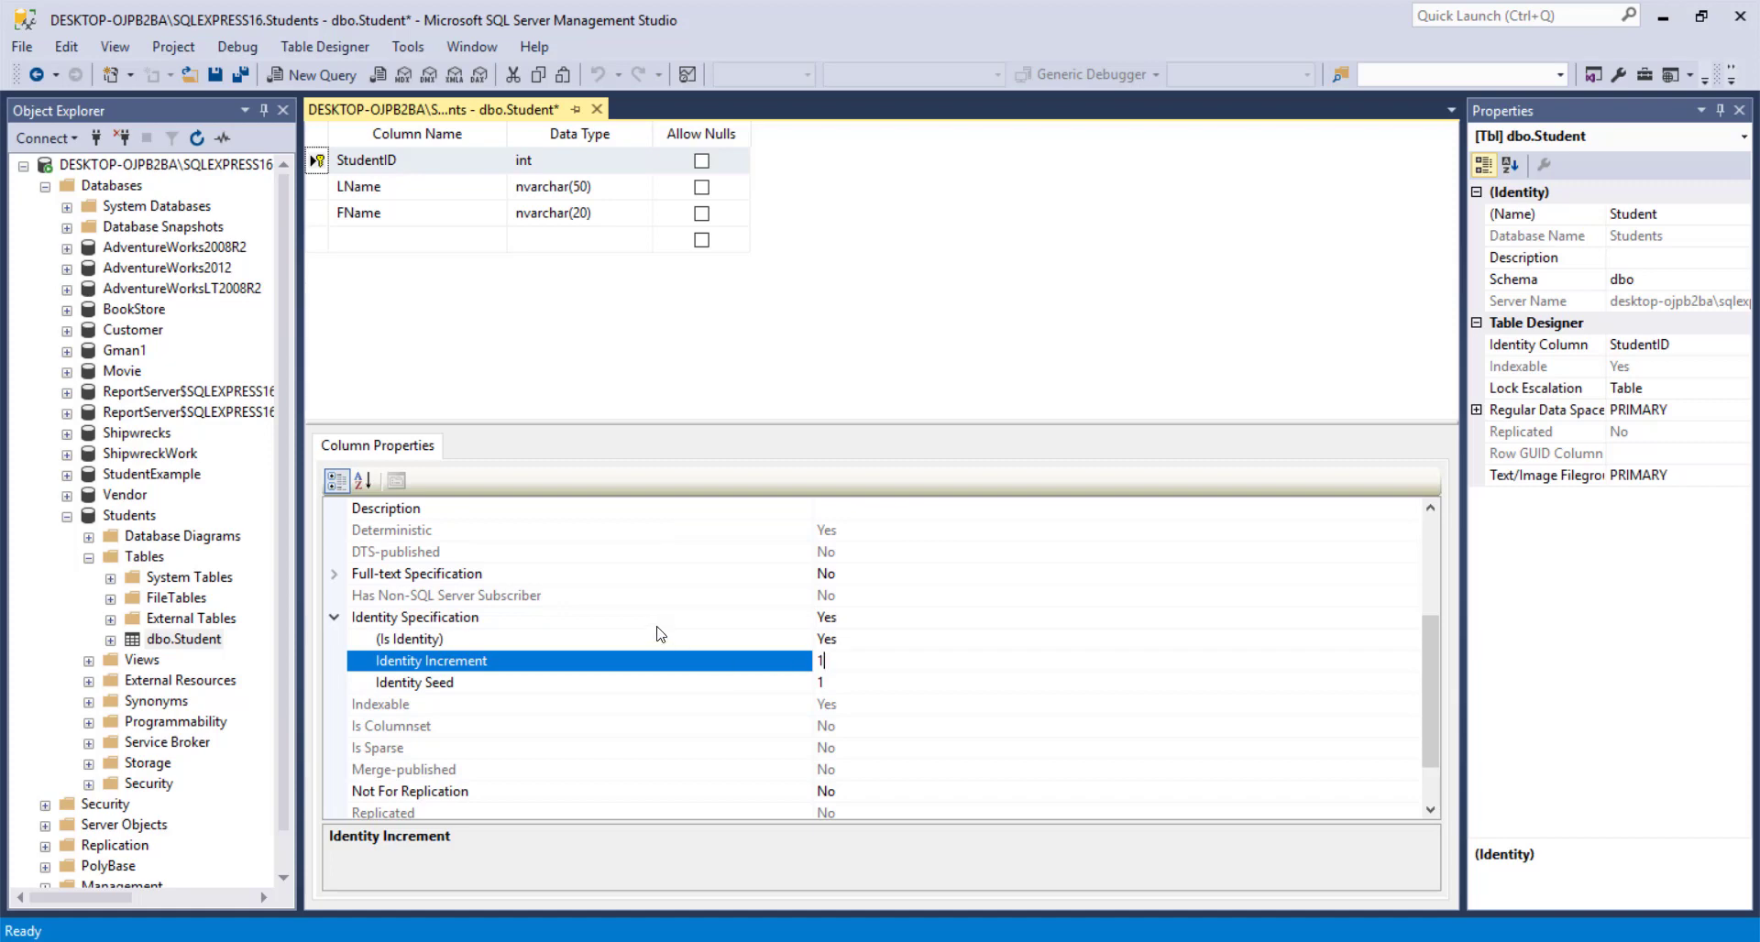
Try to save the primary key and identity changes while closing the Student table's design
{"action": "left_click", "coordinate": [597, 110]}
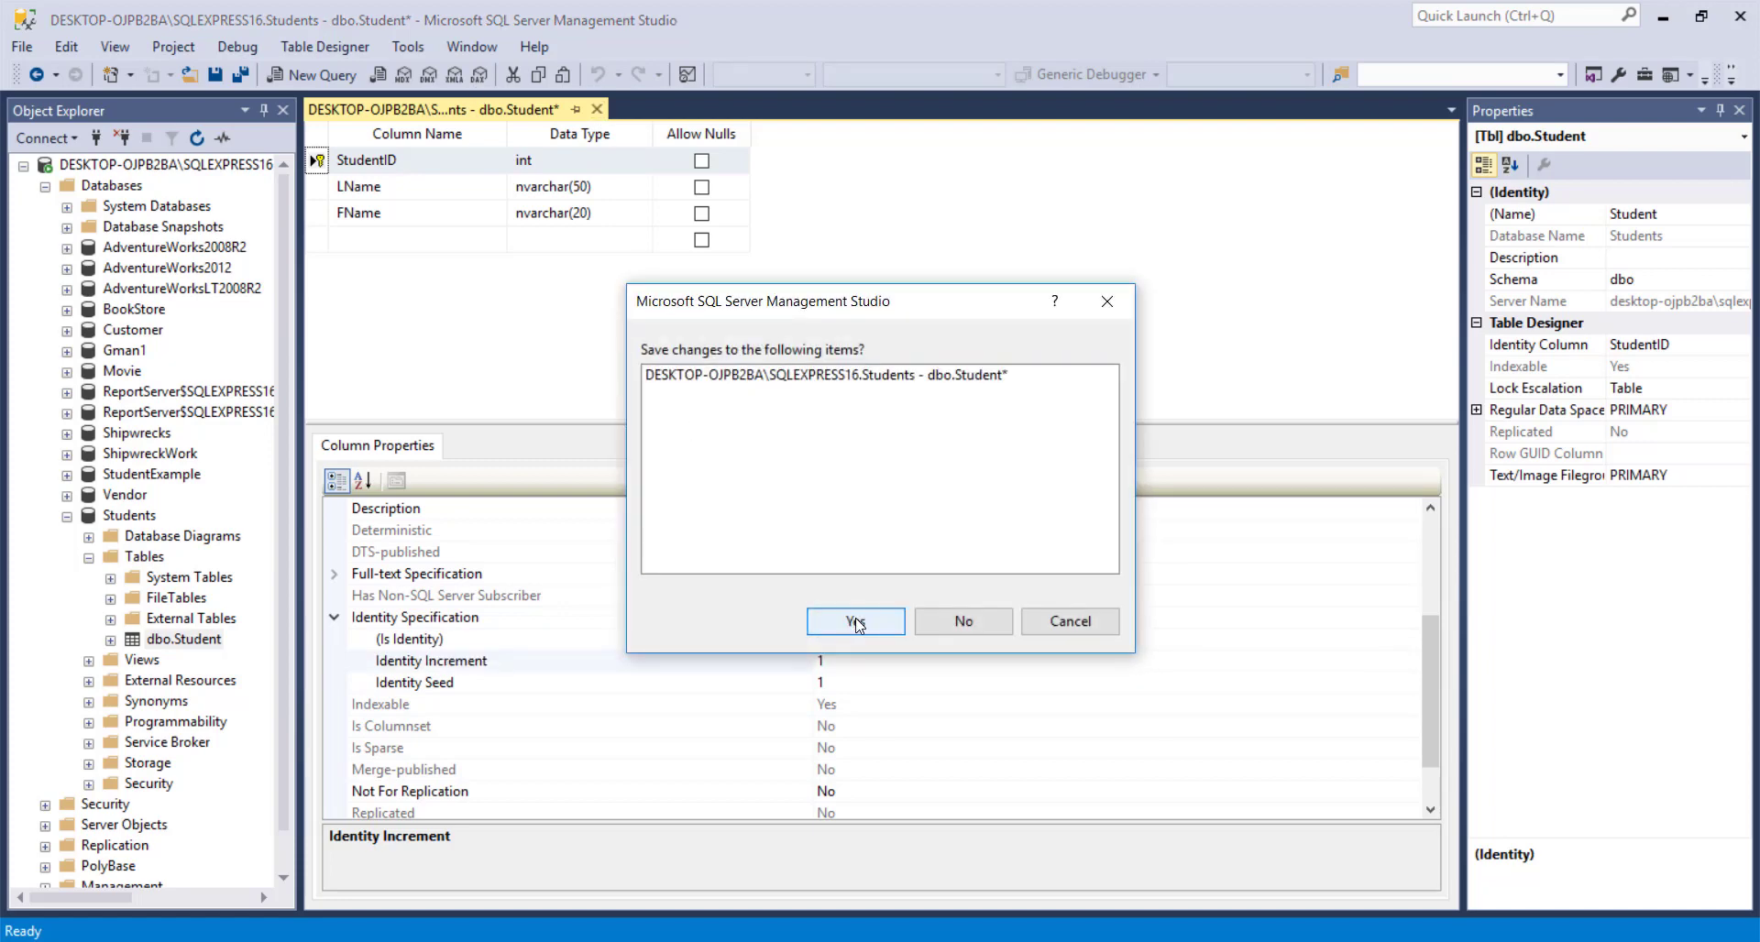
{"action": "left_click", "coordinate": [855, 623]}
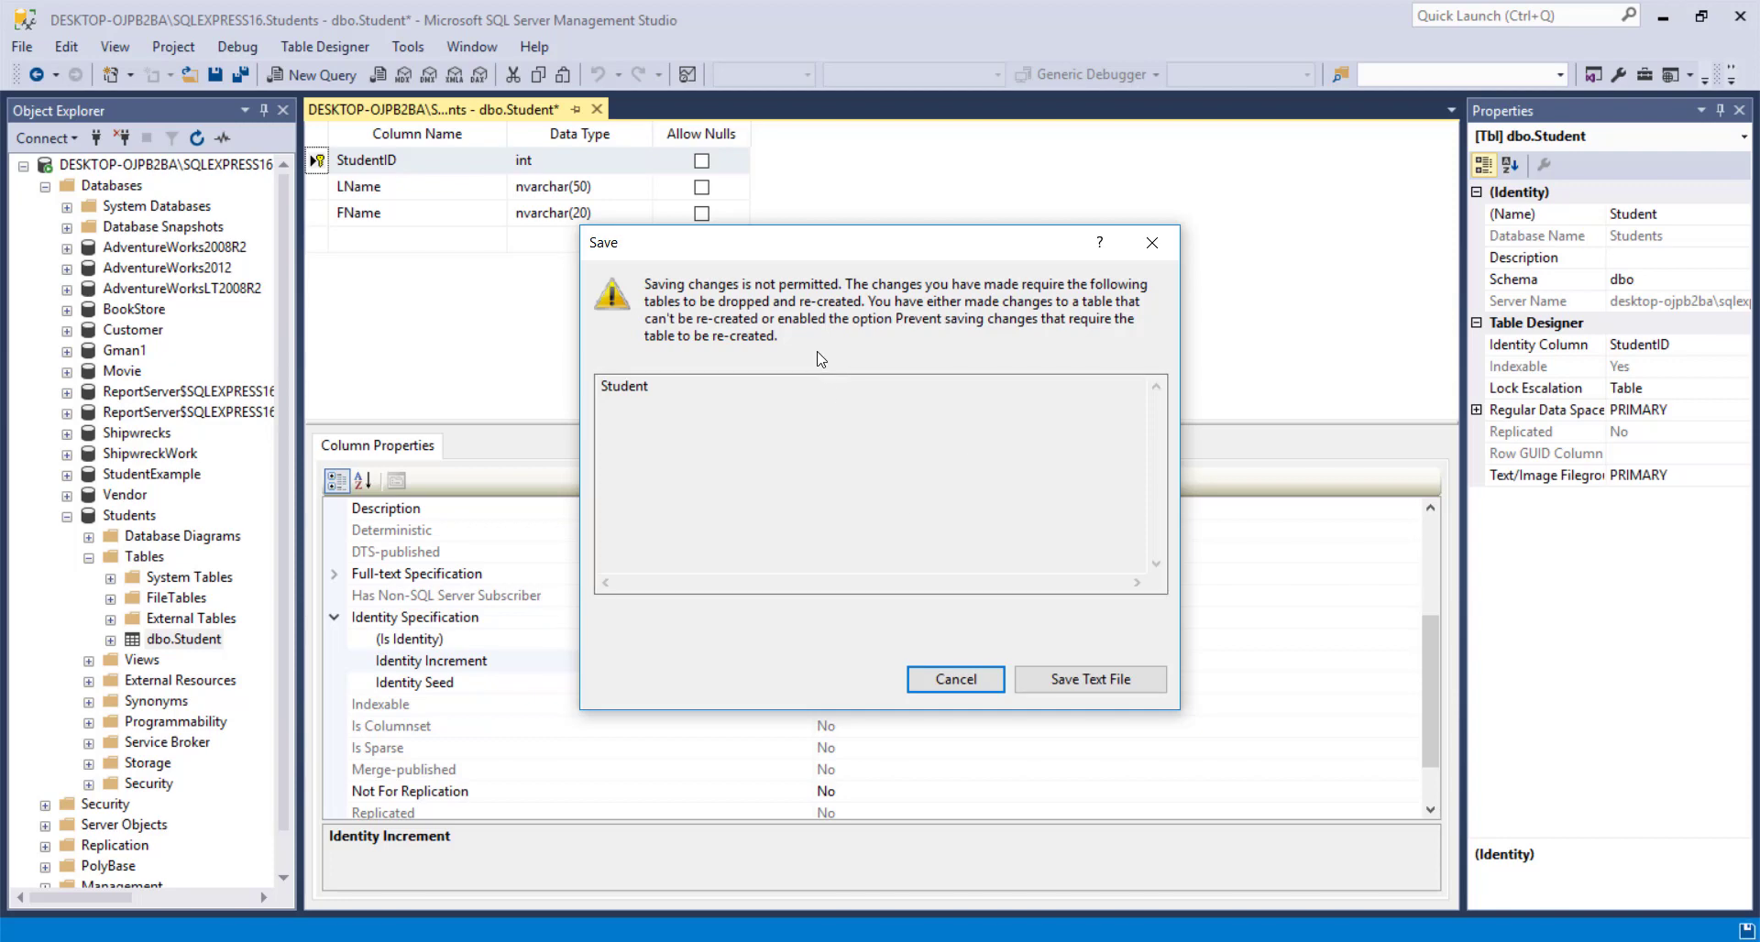
{"action": "left_click", "coordinate": [948, 680]}
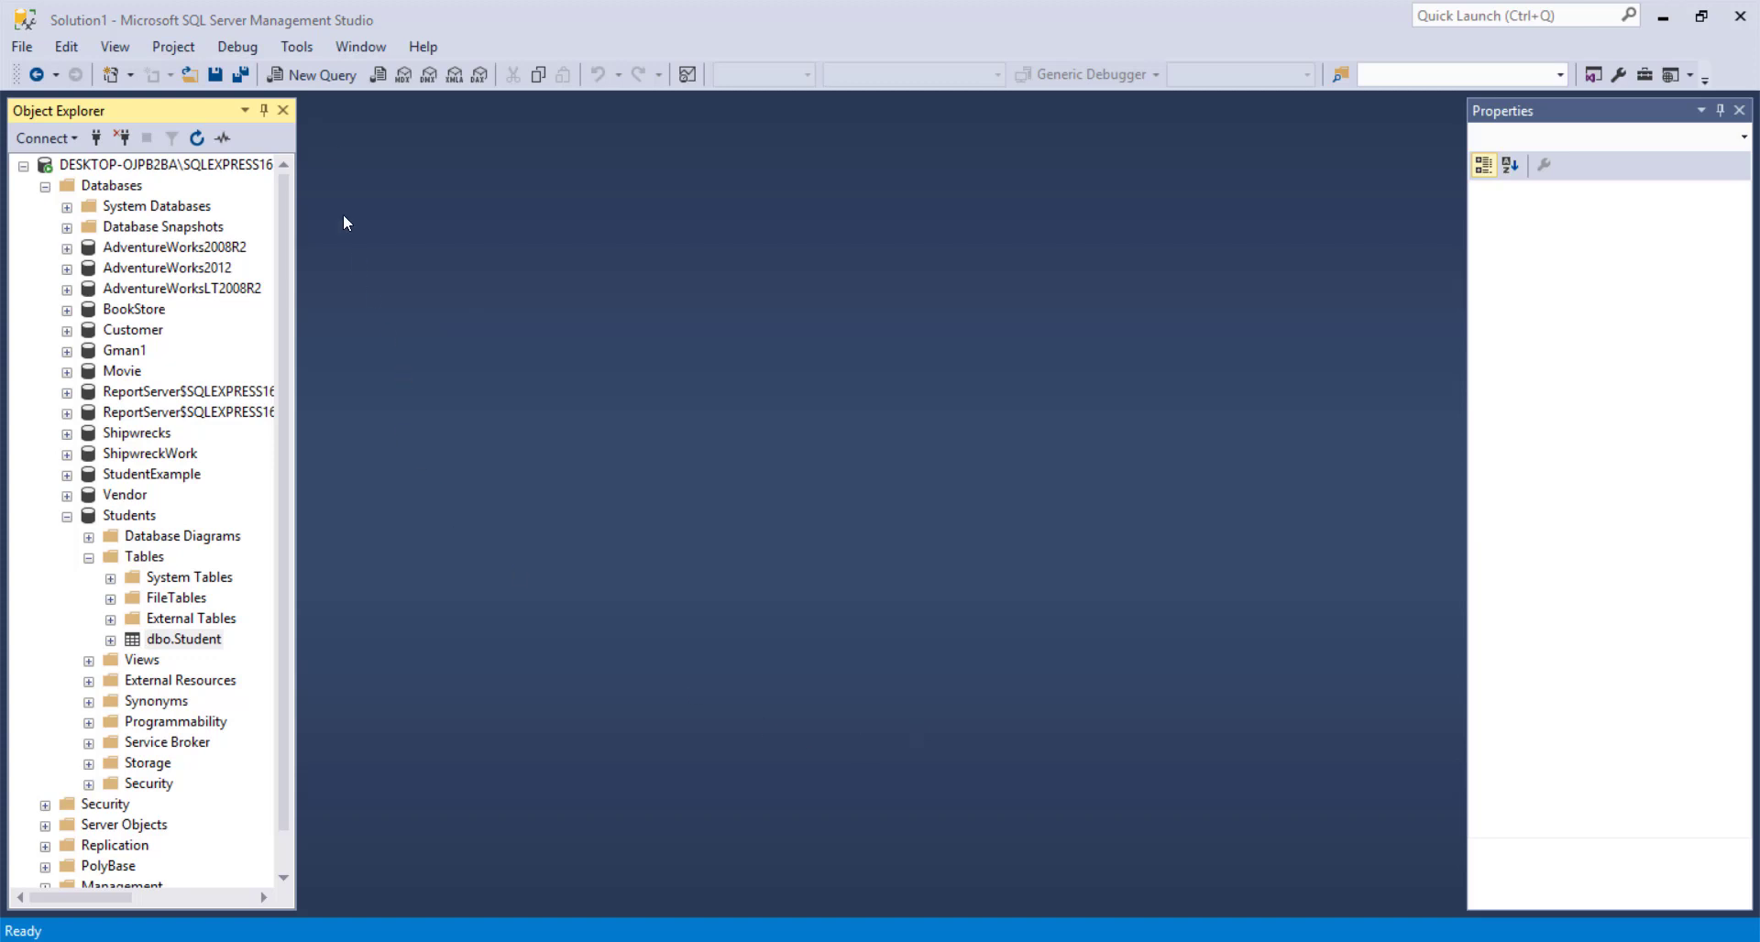
Disable the table designer option that prevents saving changes requiring table re-creation
{"action": "left_click", "coordinate": [295, 48]}
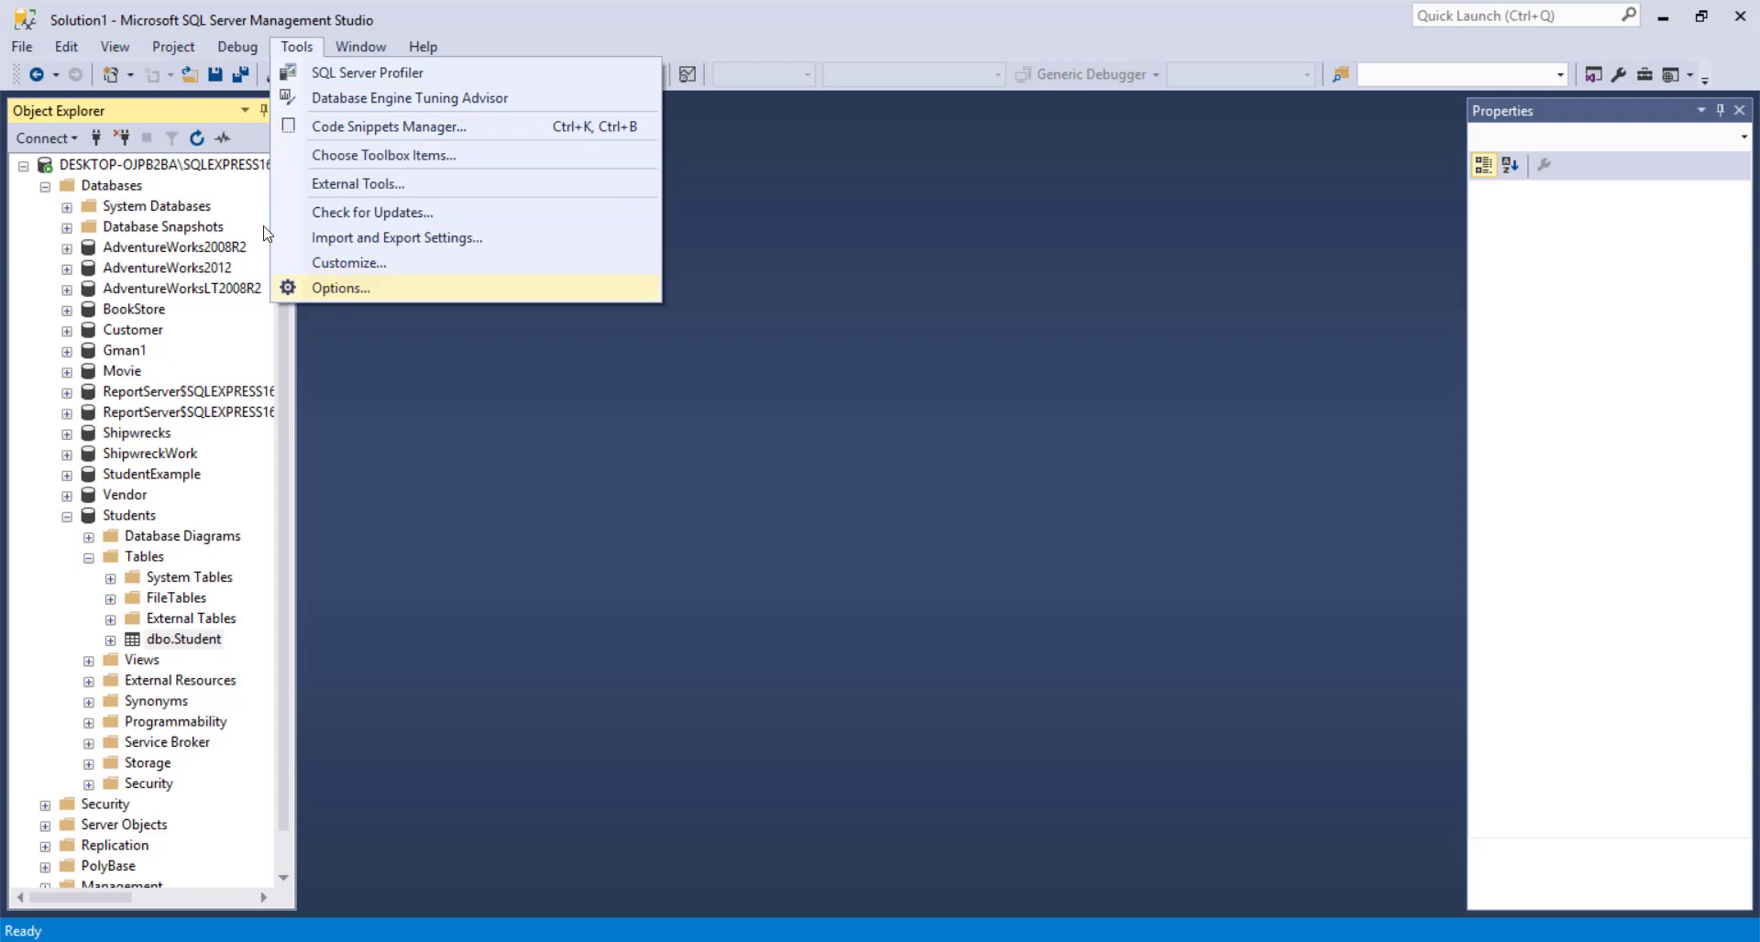
{"action": "left_click", "coordinate": [332, 290]}
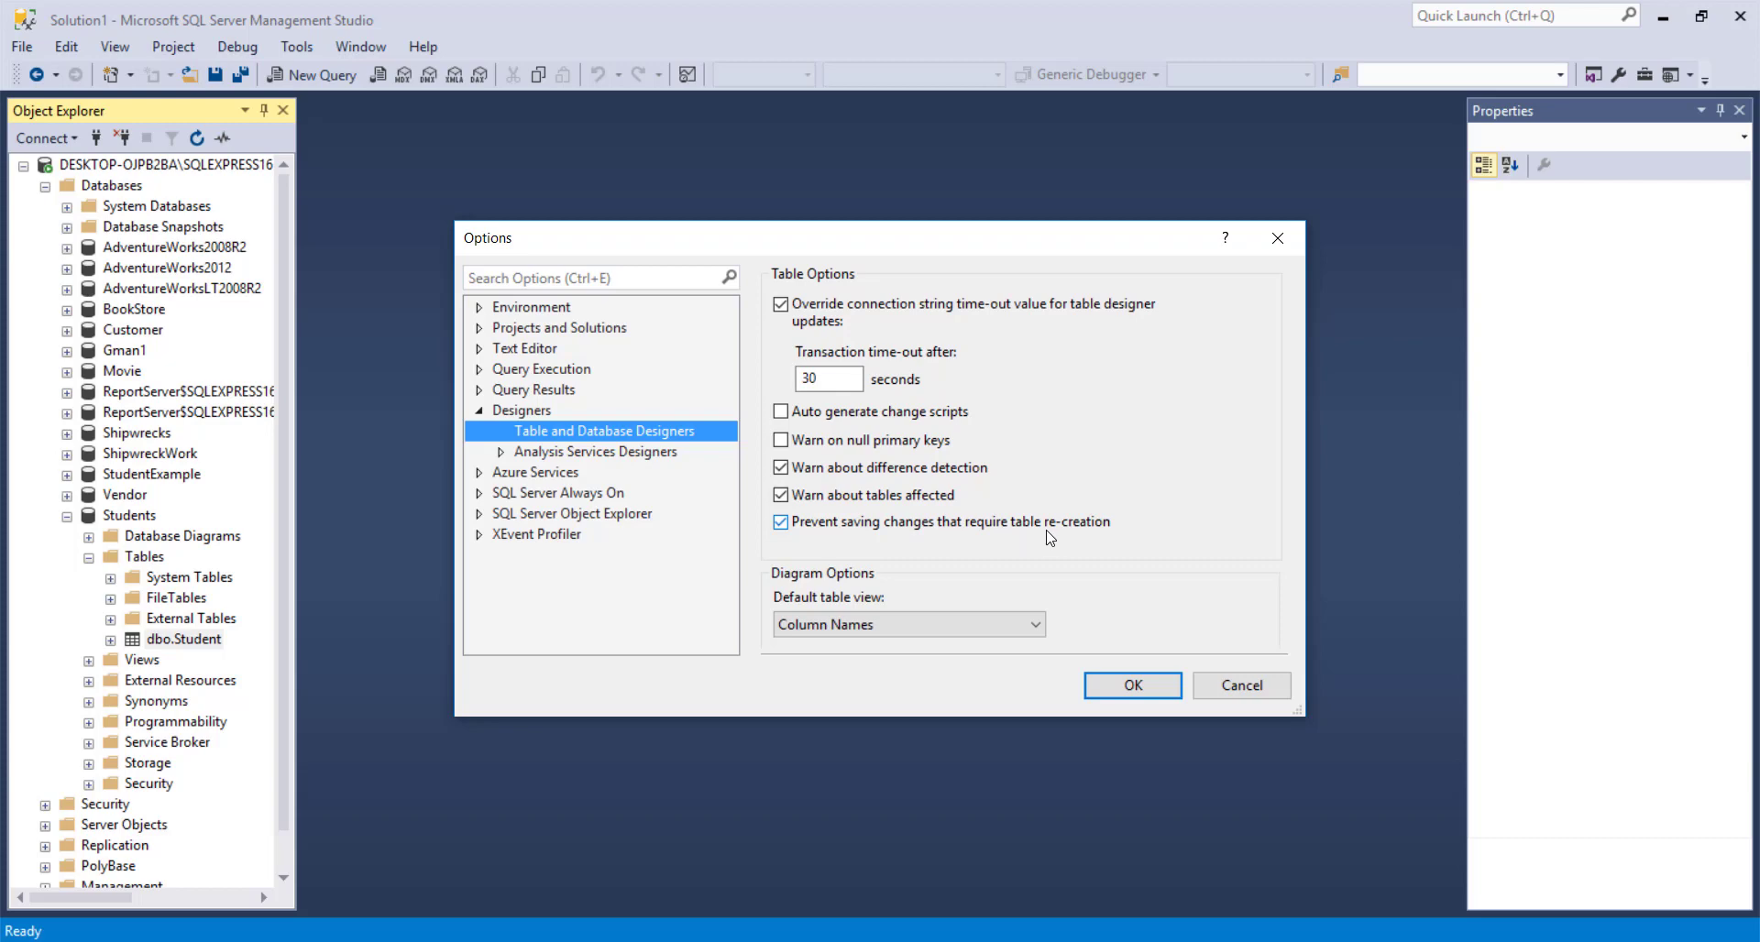
{"action": "left_click", "coordinate": [781, 521]}
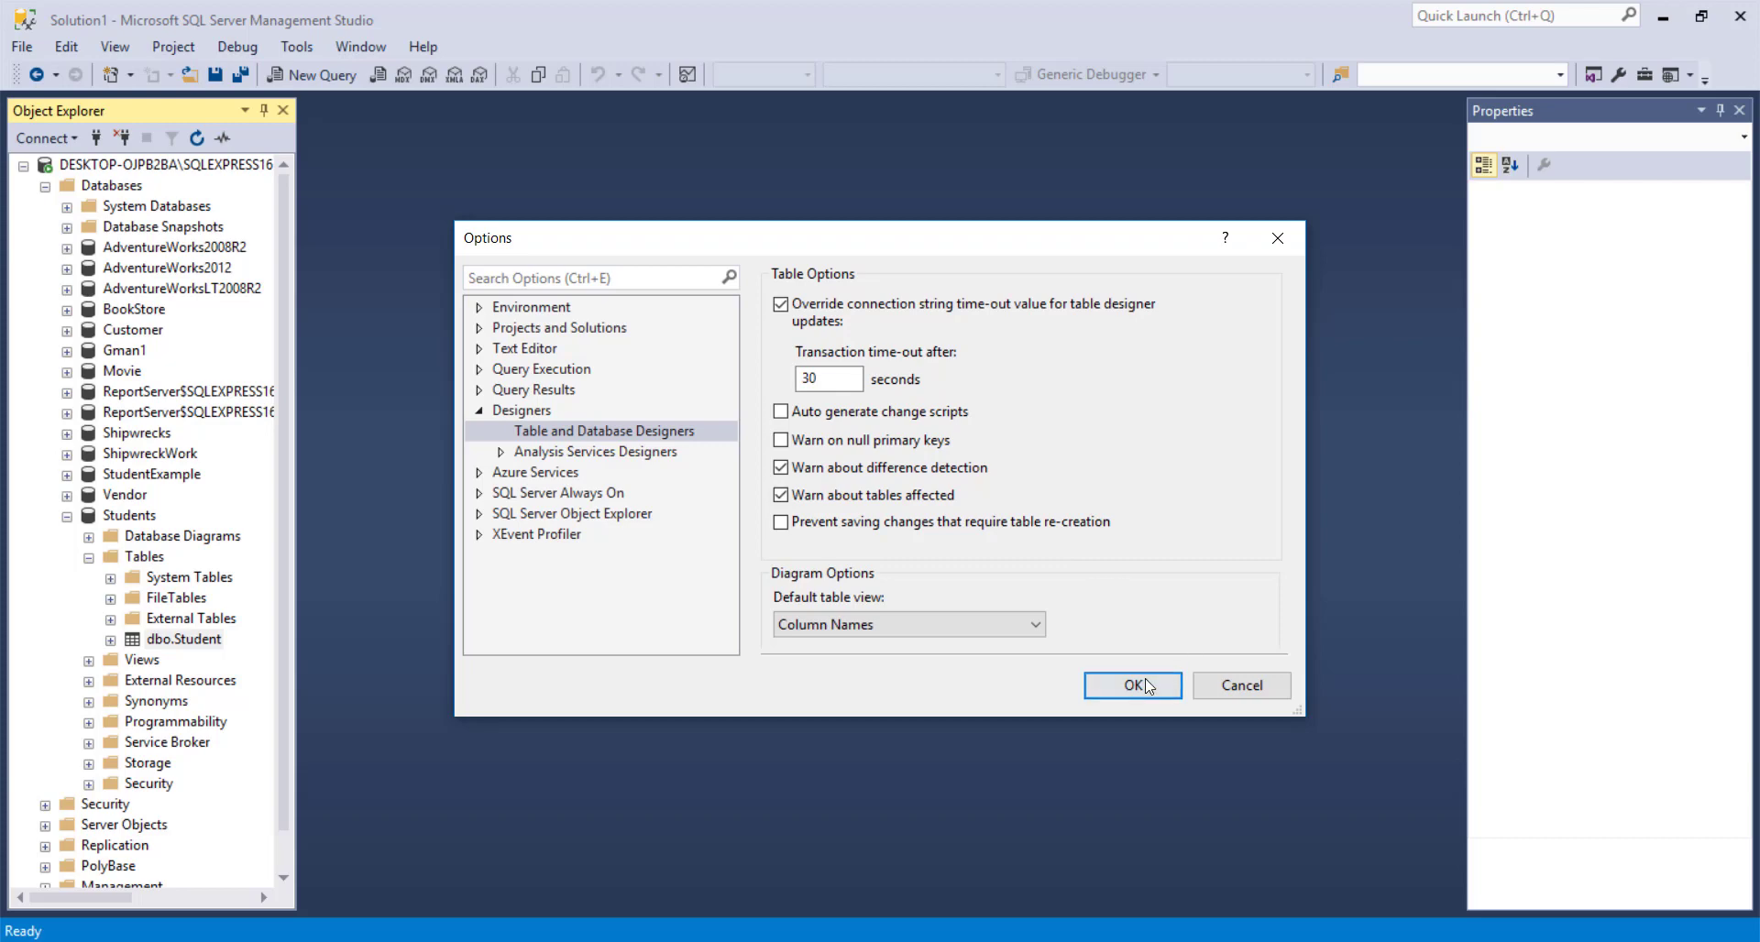
{"action": "key", "text": "Return"}
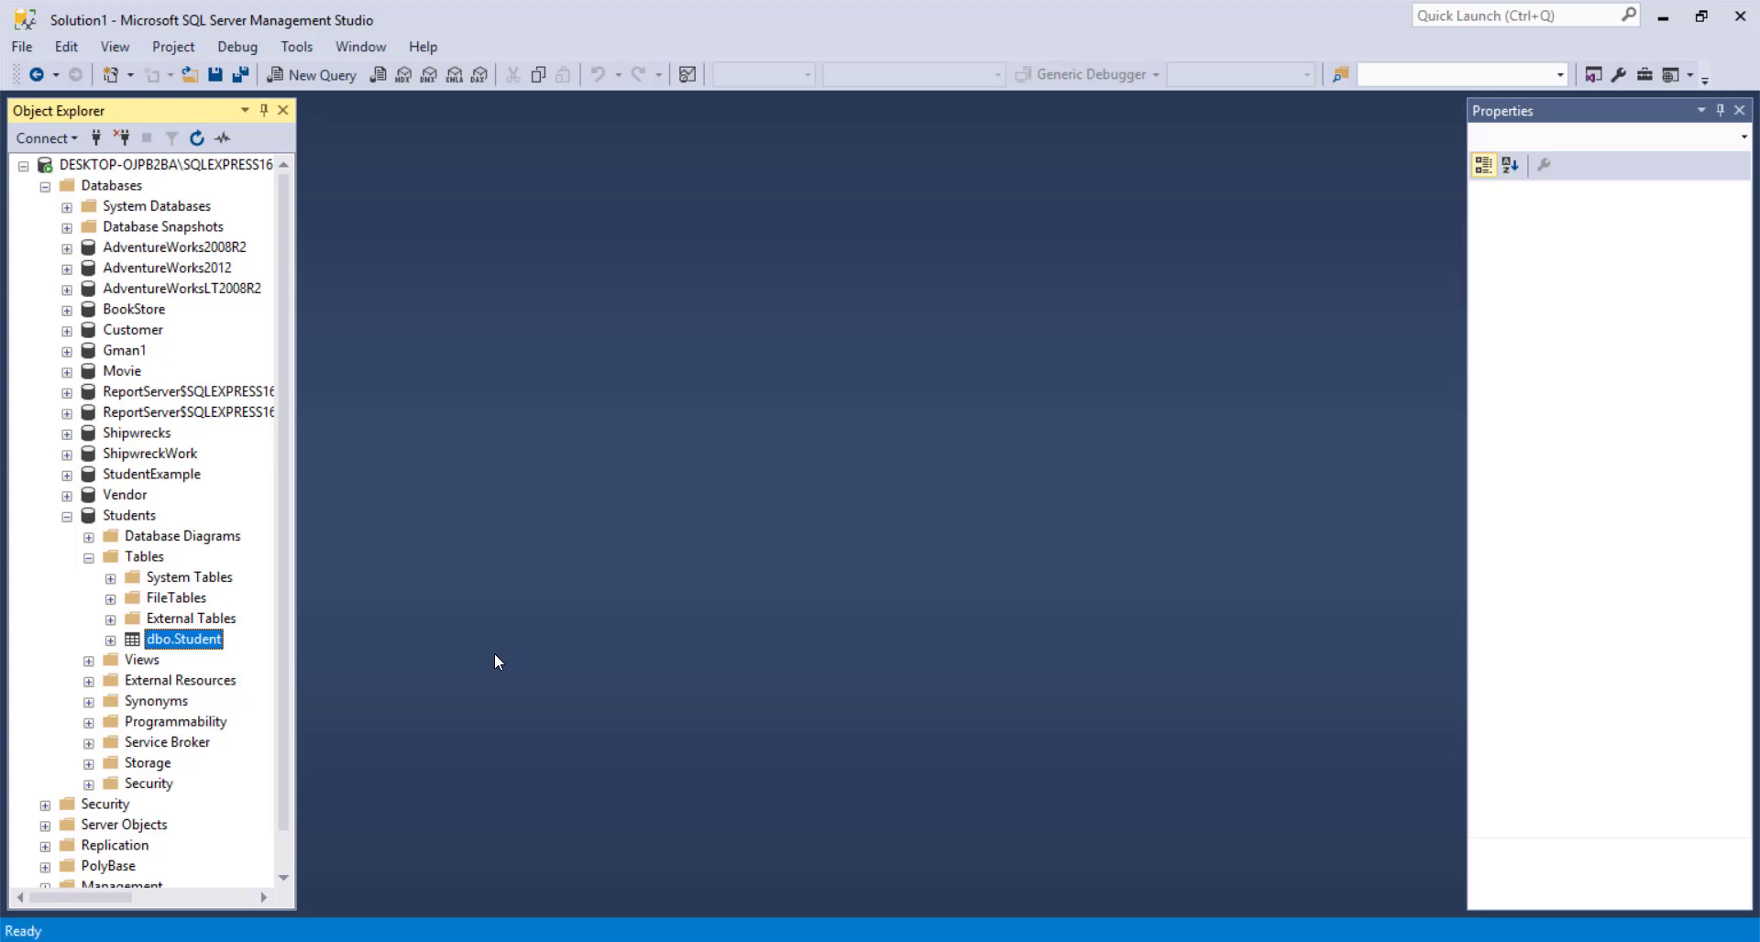
Reopen the Student table's design and make StudentID its primary key
{"action": "right_click", "coordinate": [194, 641]}
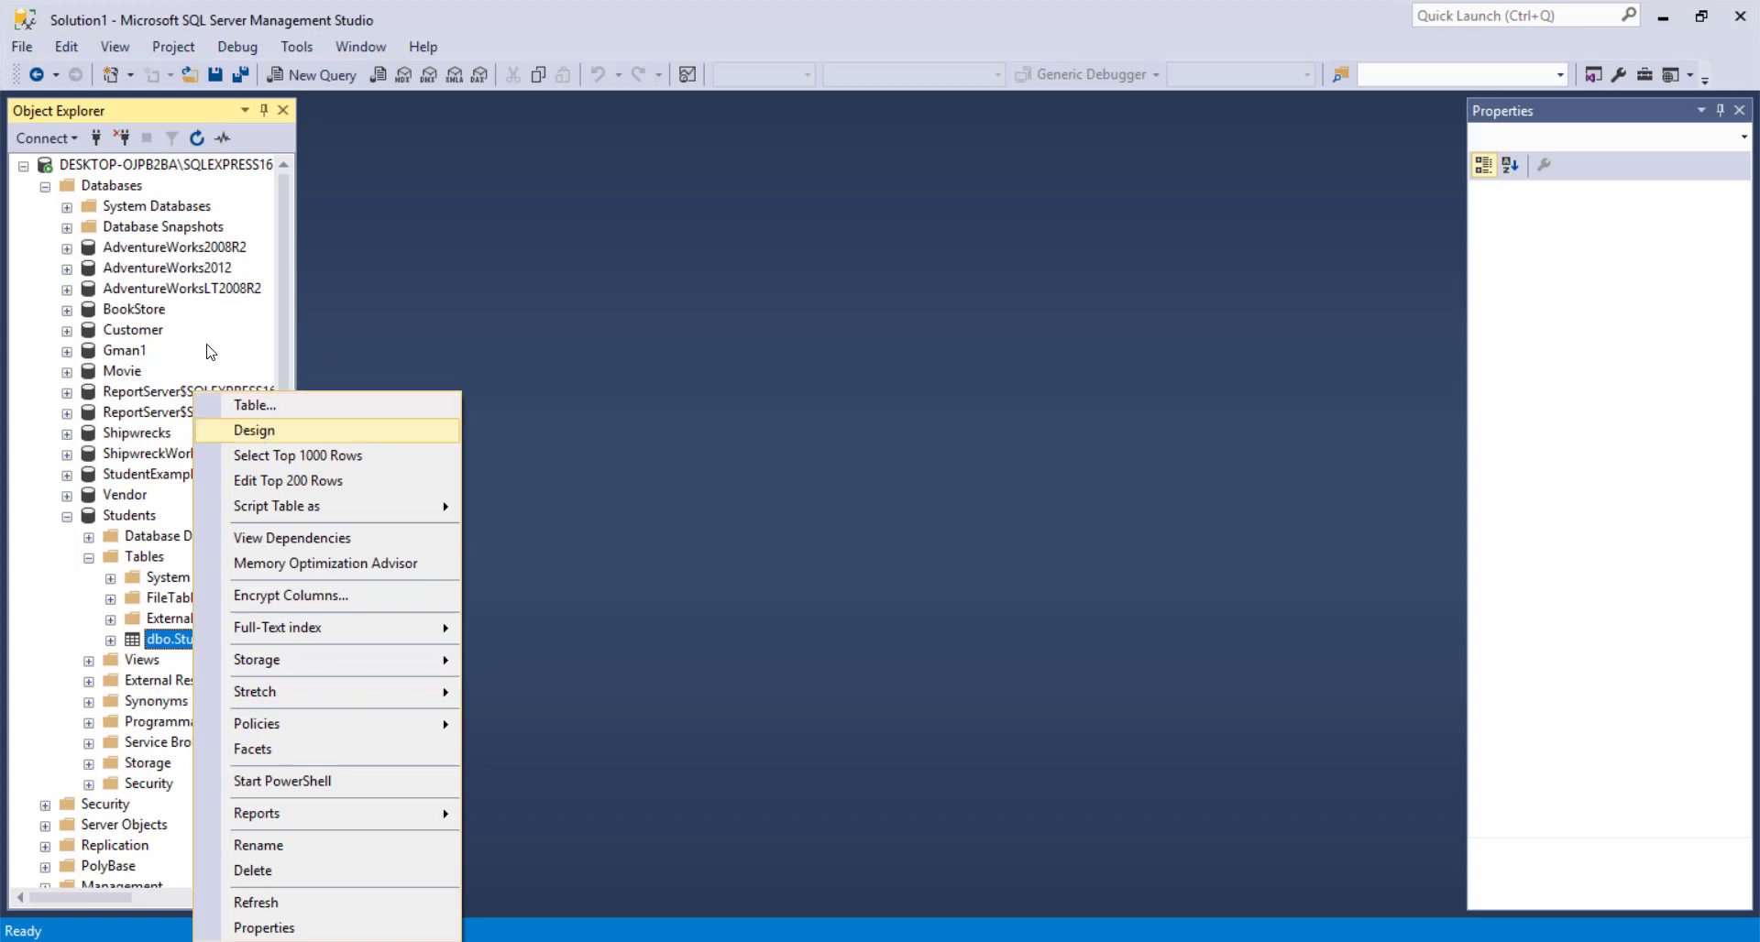
{"action": "left_click", "coordinate": [258, 432]}
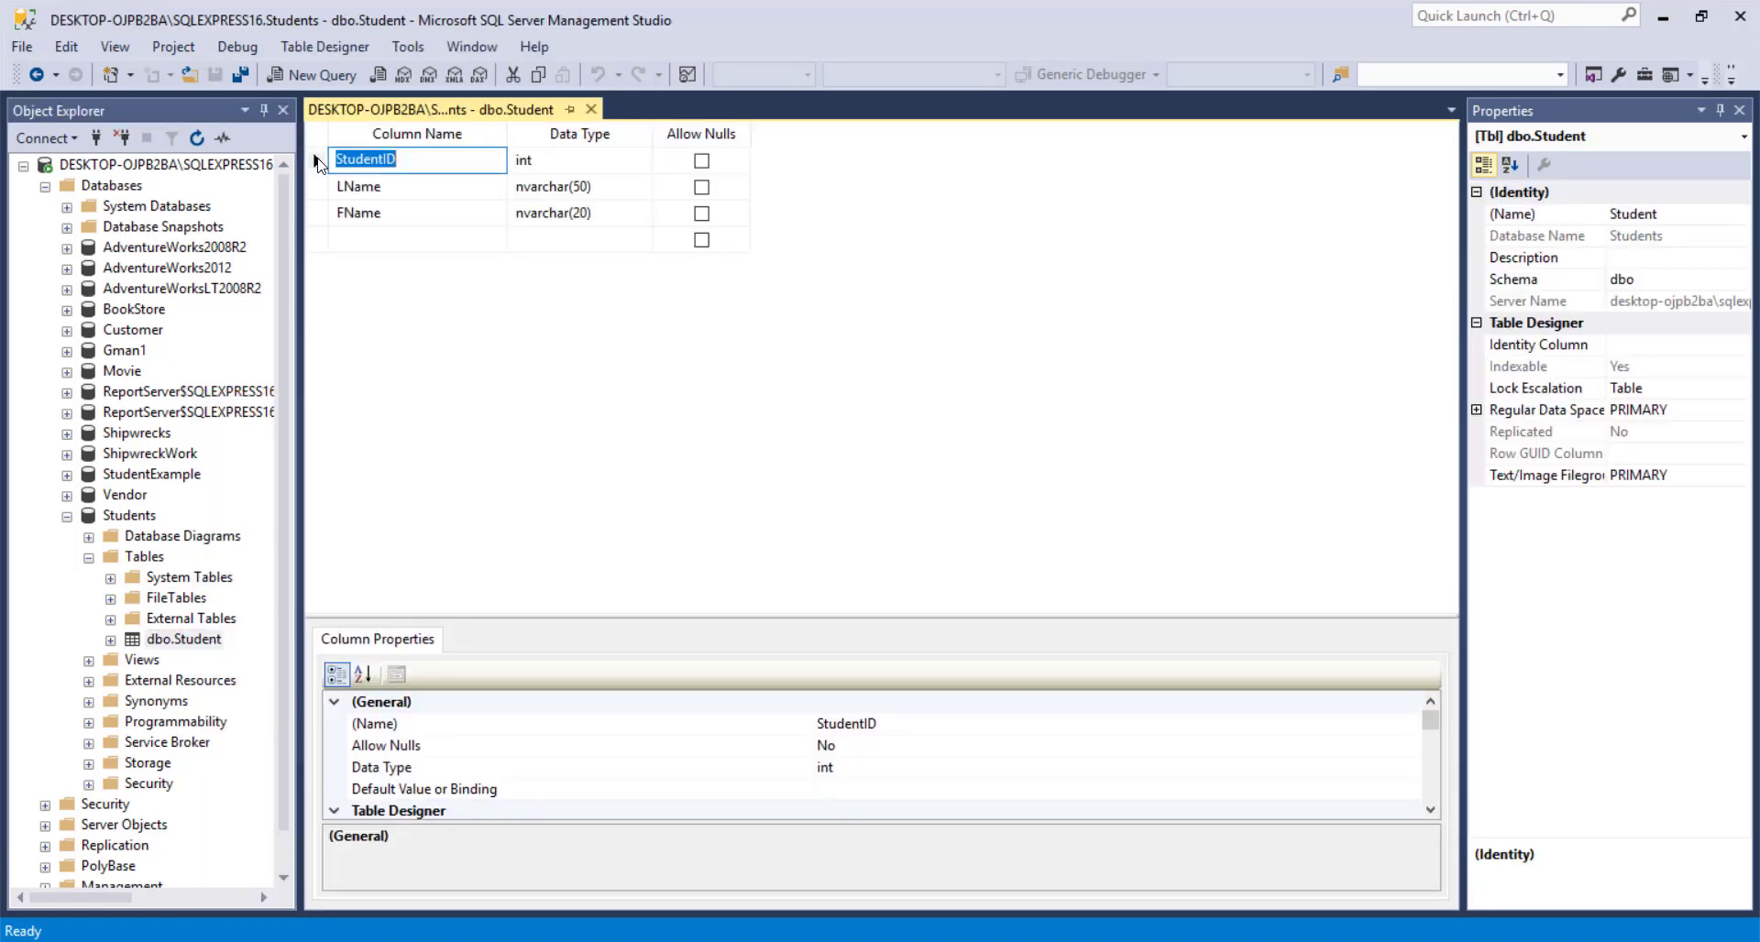
{"action": "right_click", "coordinate": [318, 162]}
{"action": "left_click", "coordinate": [342, 180]}
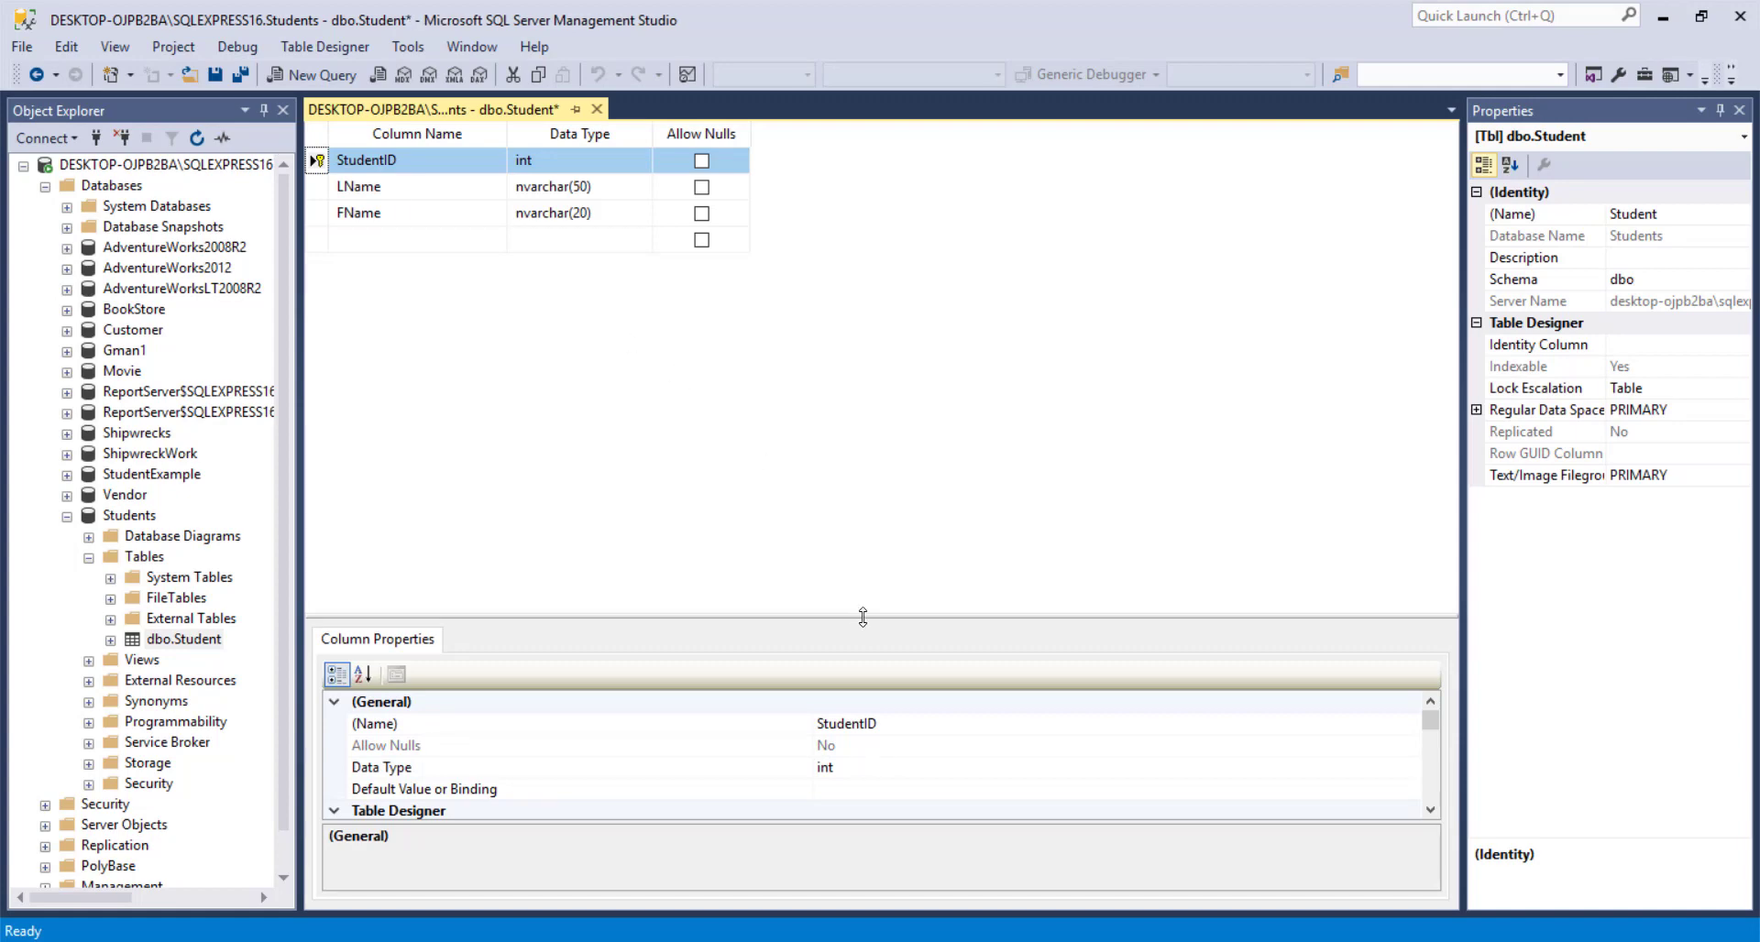
Set Is Identity to Yes for the StudentID column, and save the Student table's design while closing it
{"action": "left_click_drag", "start_coordinate": [860, 615], "coordinate": [859, 451]}
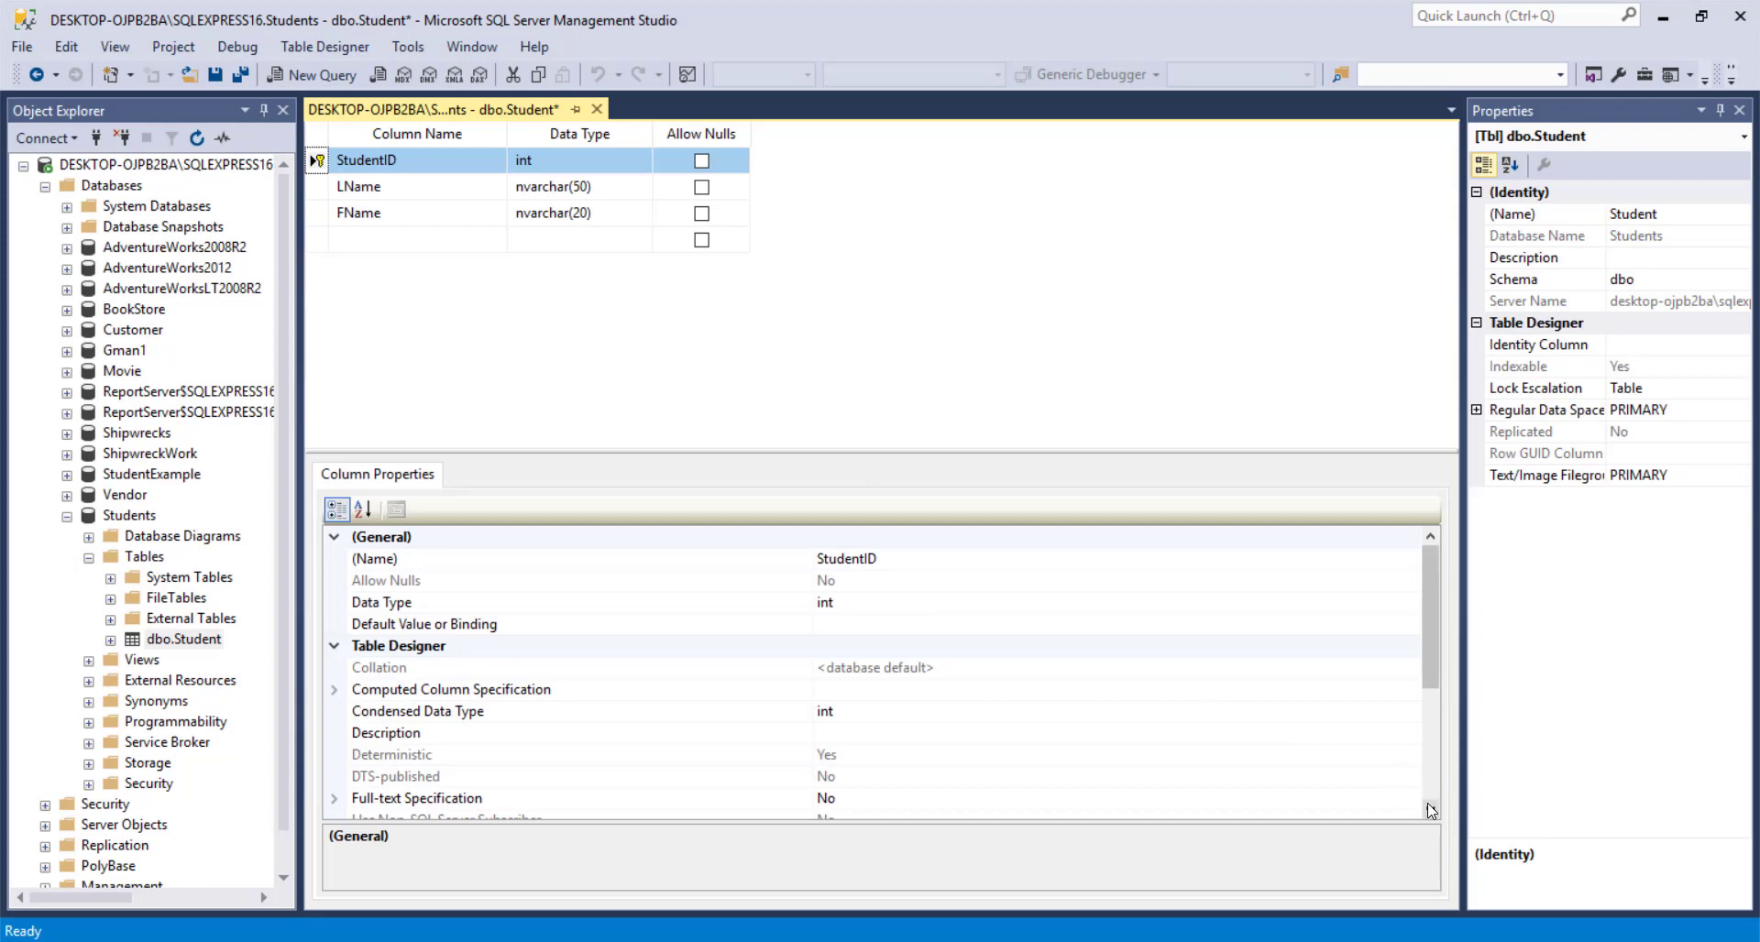
{"action": "scroll", "coordinate": [1142, 649], "scroll_direction": "down", "scroll_amount": 1}
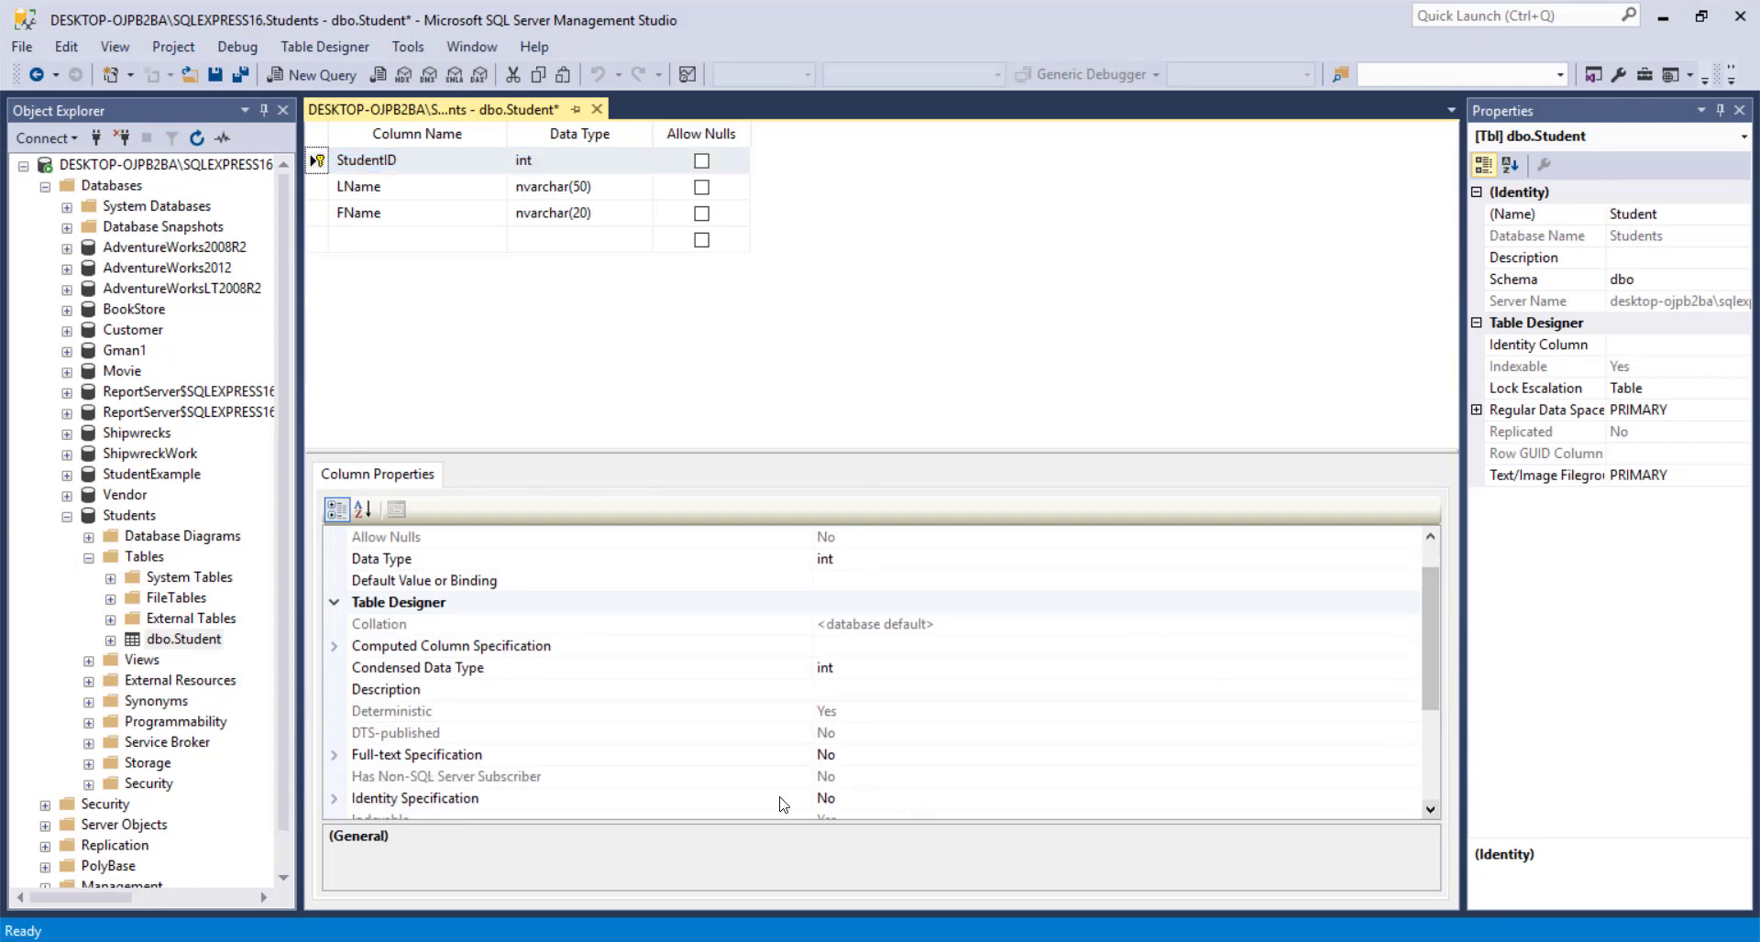
{"action": "left_click", "coordinate": [335, 799]}
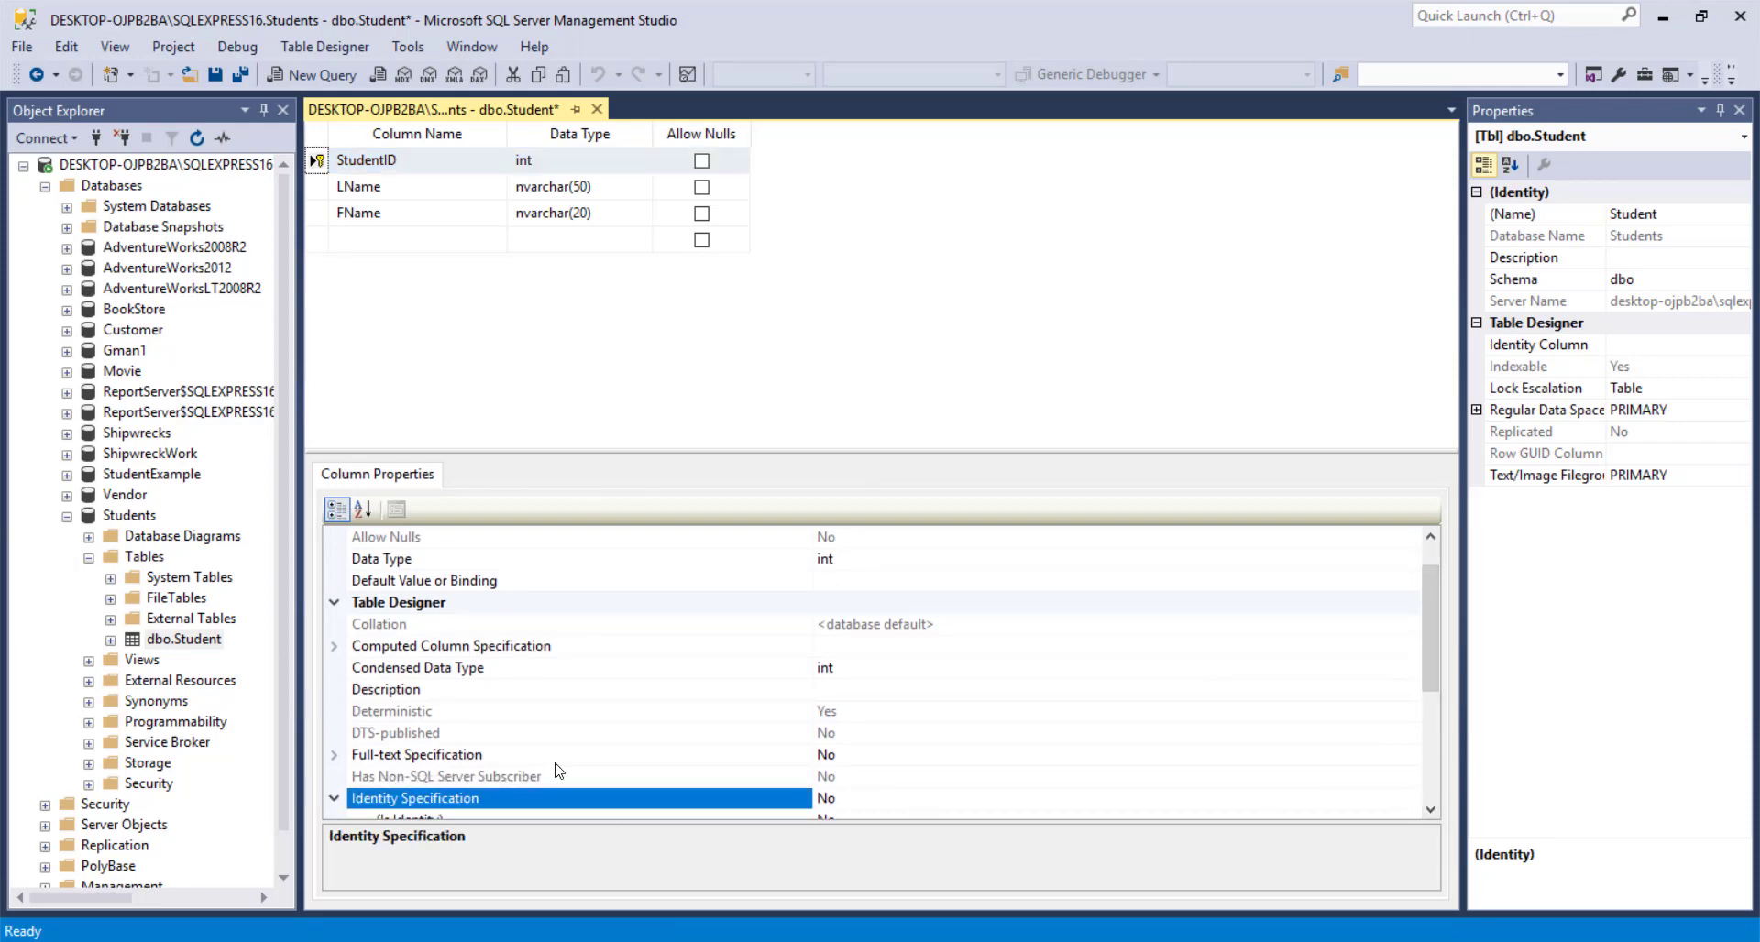
{"action": "scroll", "coordinate": [1148, 657], "scroll_direction": "down", "scroll_amount": 1}
{"action": "scroll", "coordinate": [1149, 658], "scroll_direction": "down", "scroll_amount": 1}
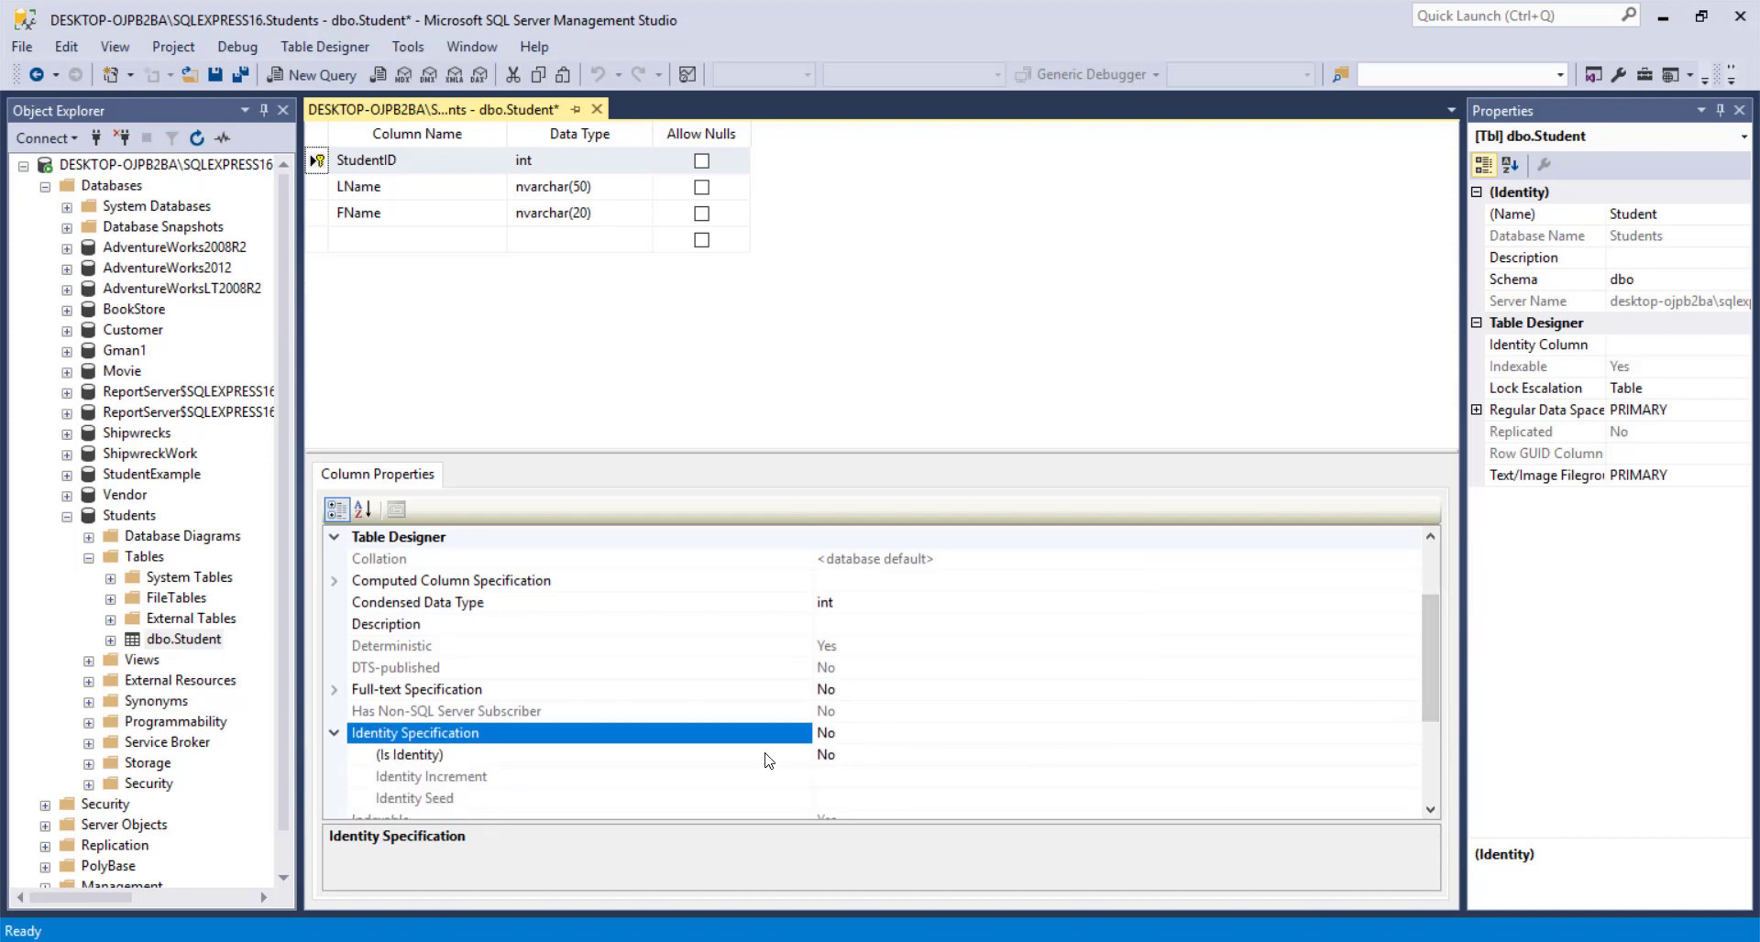
{"action": "key", "text": "Down"}
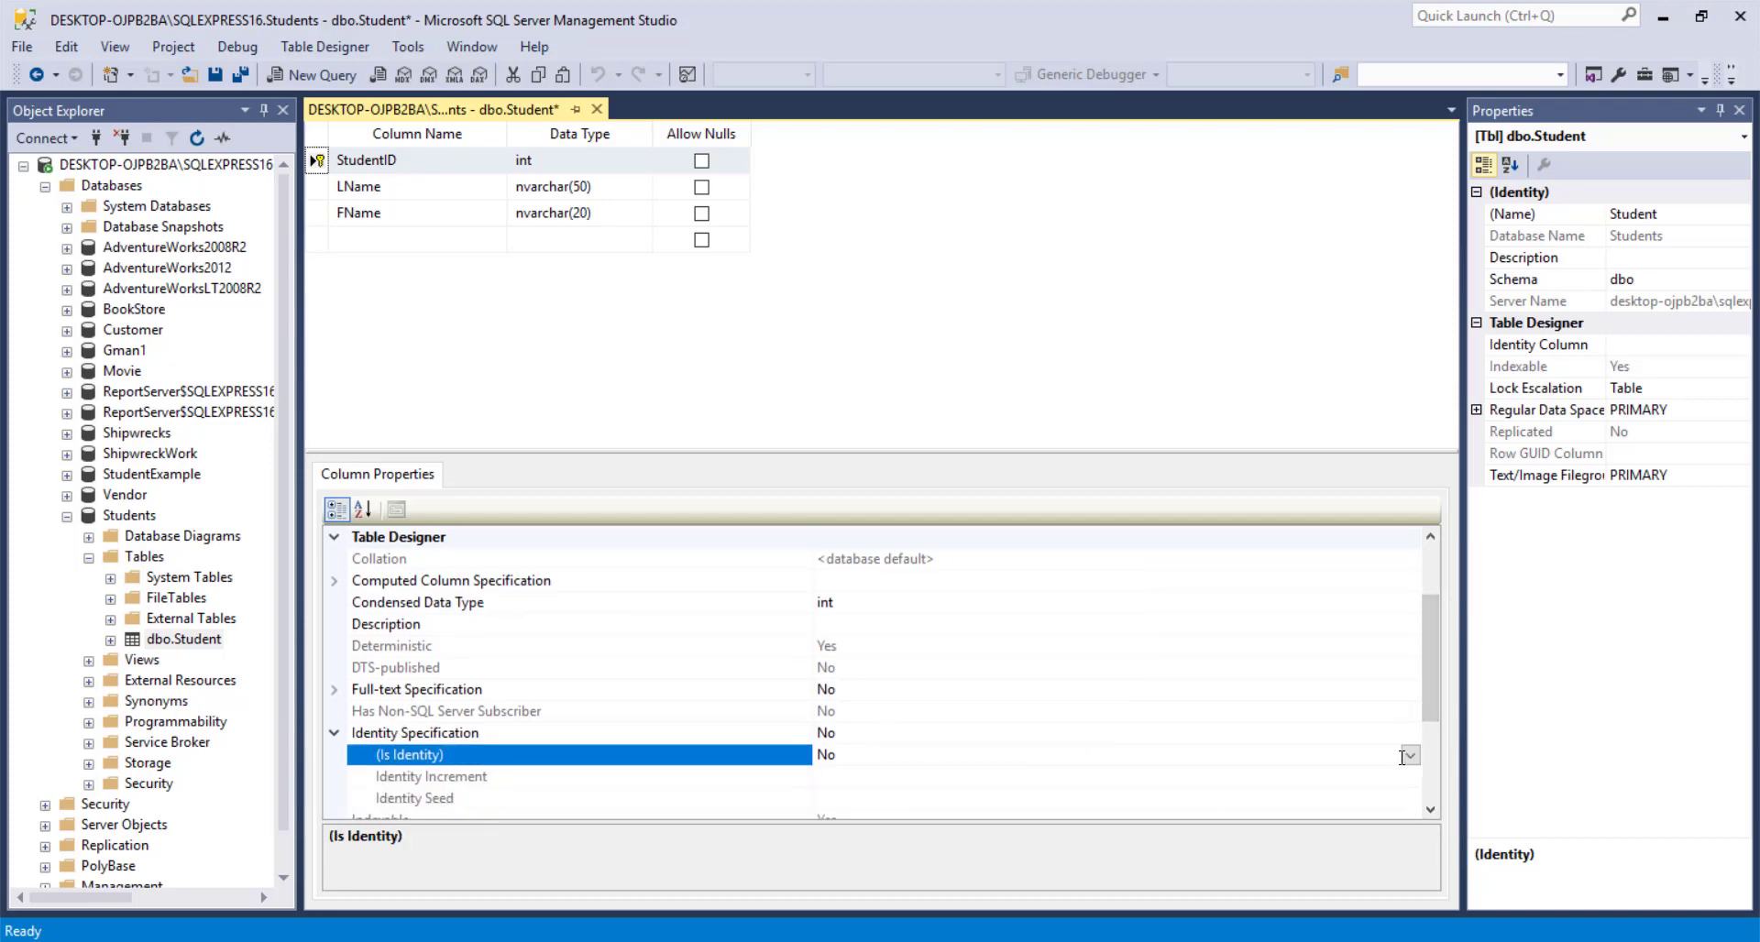
{"action": "left_click", "coordinate": [1408, 756]}
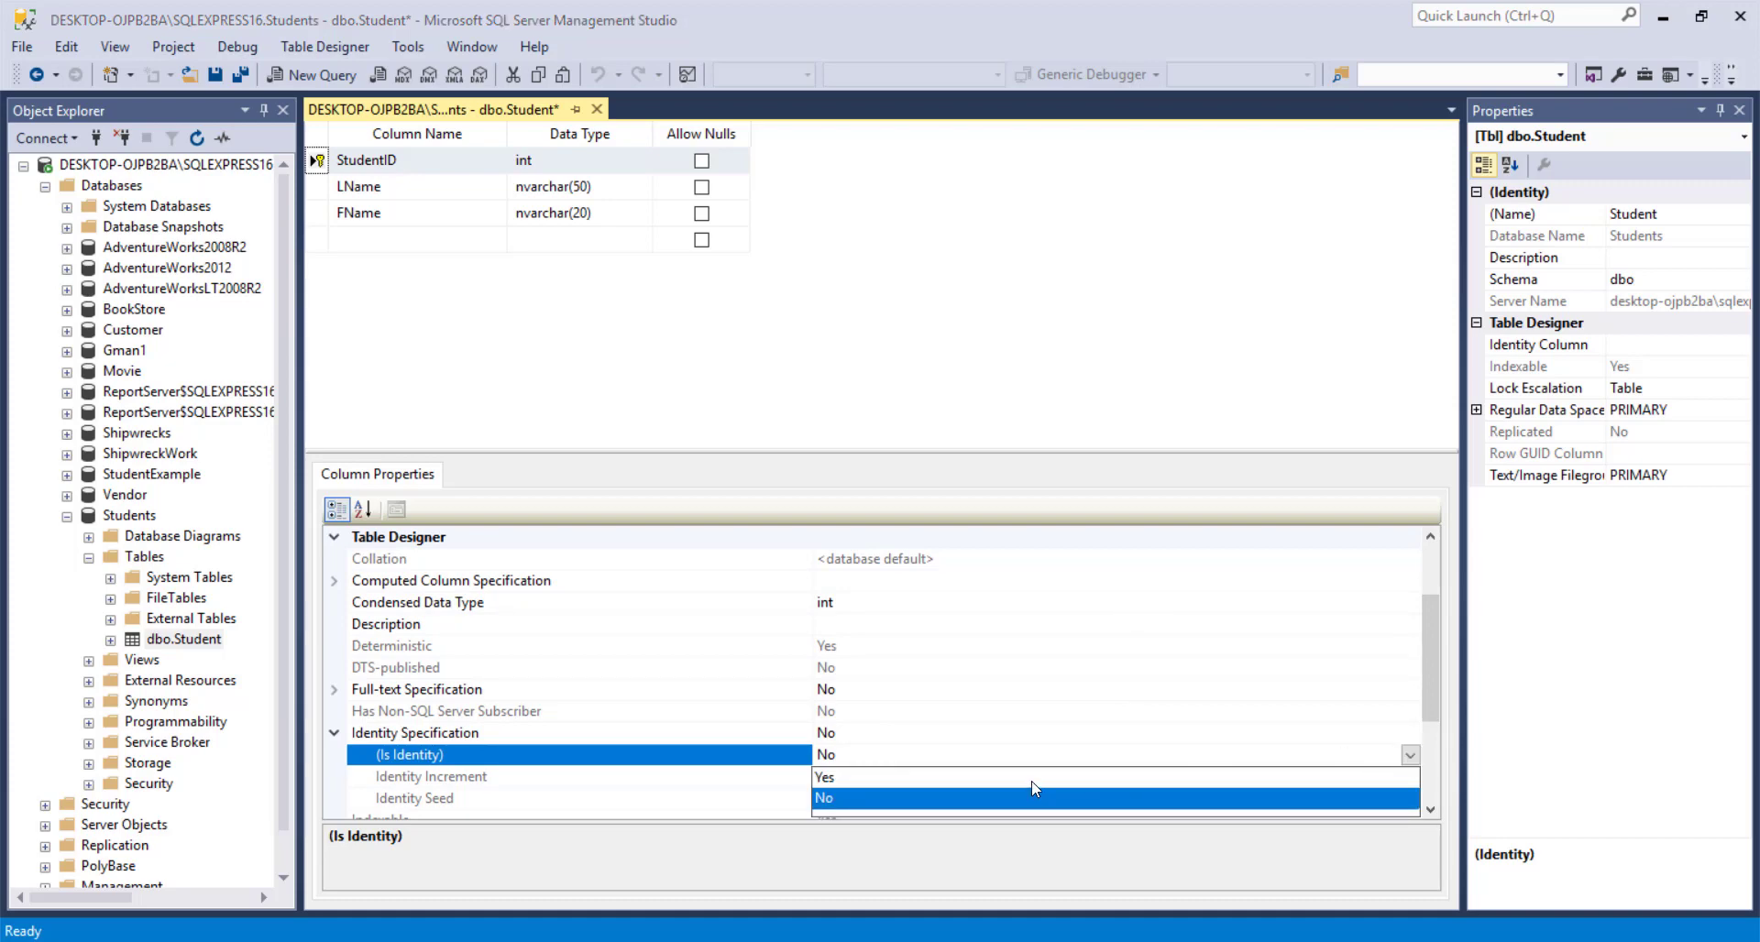
{"action": "key", "text": "Return"}
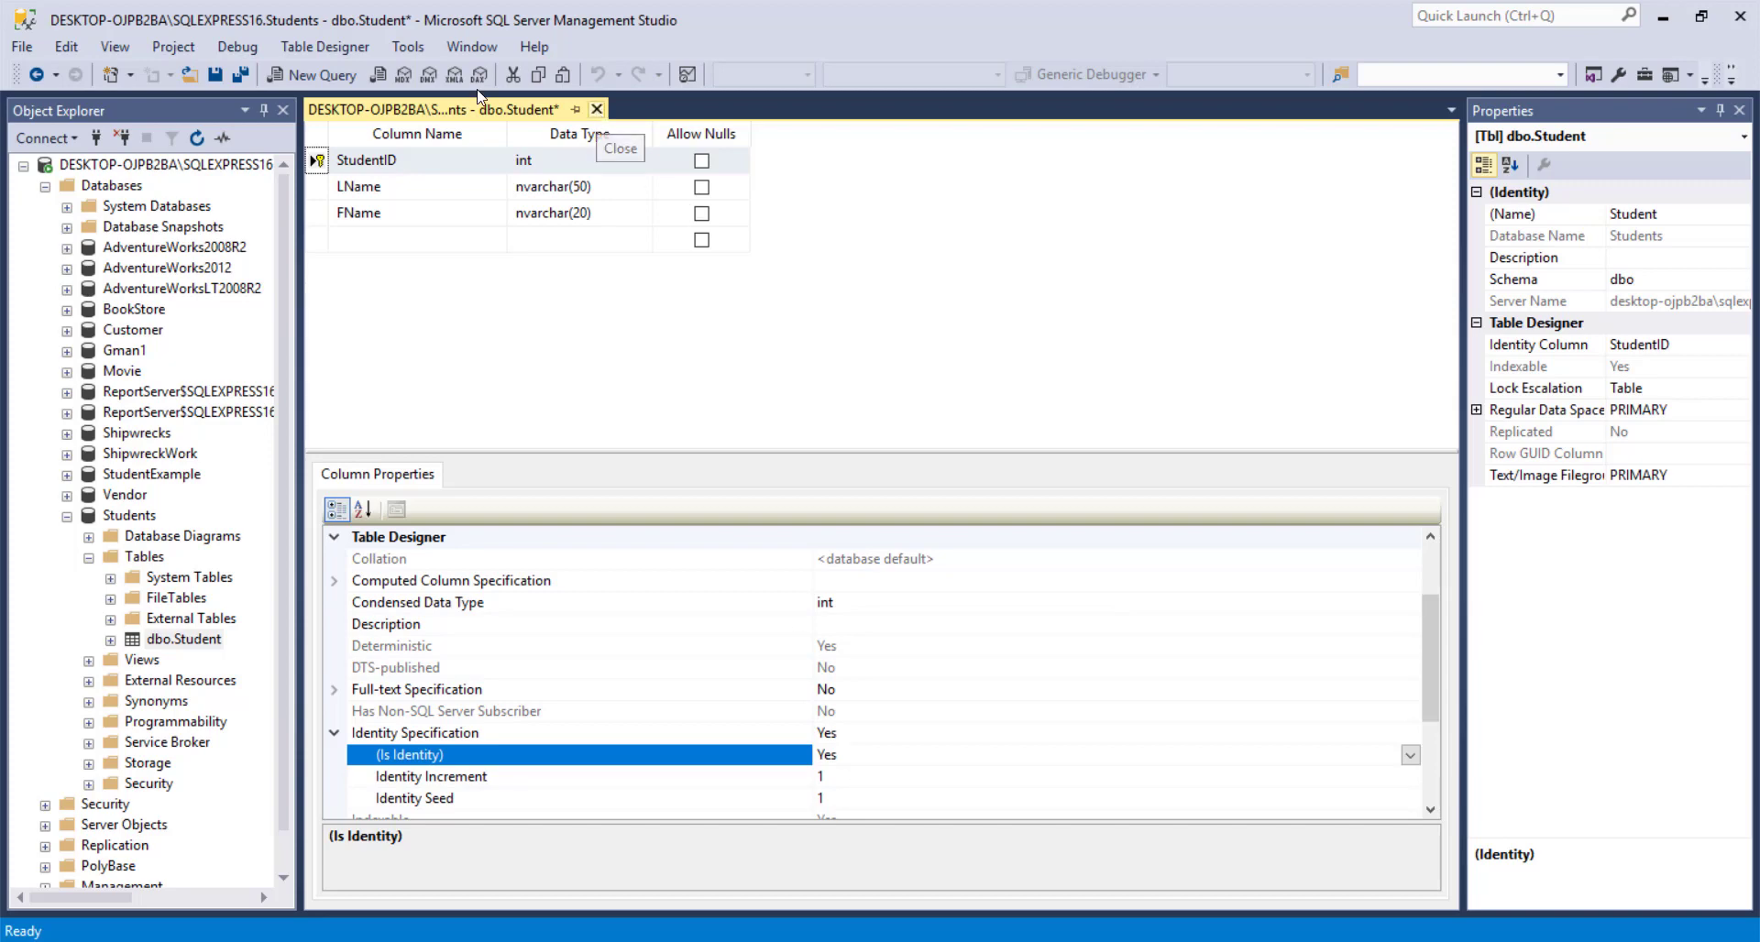
{"action": "left_click", "coordinate": [596, 111]}
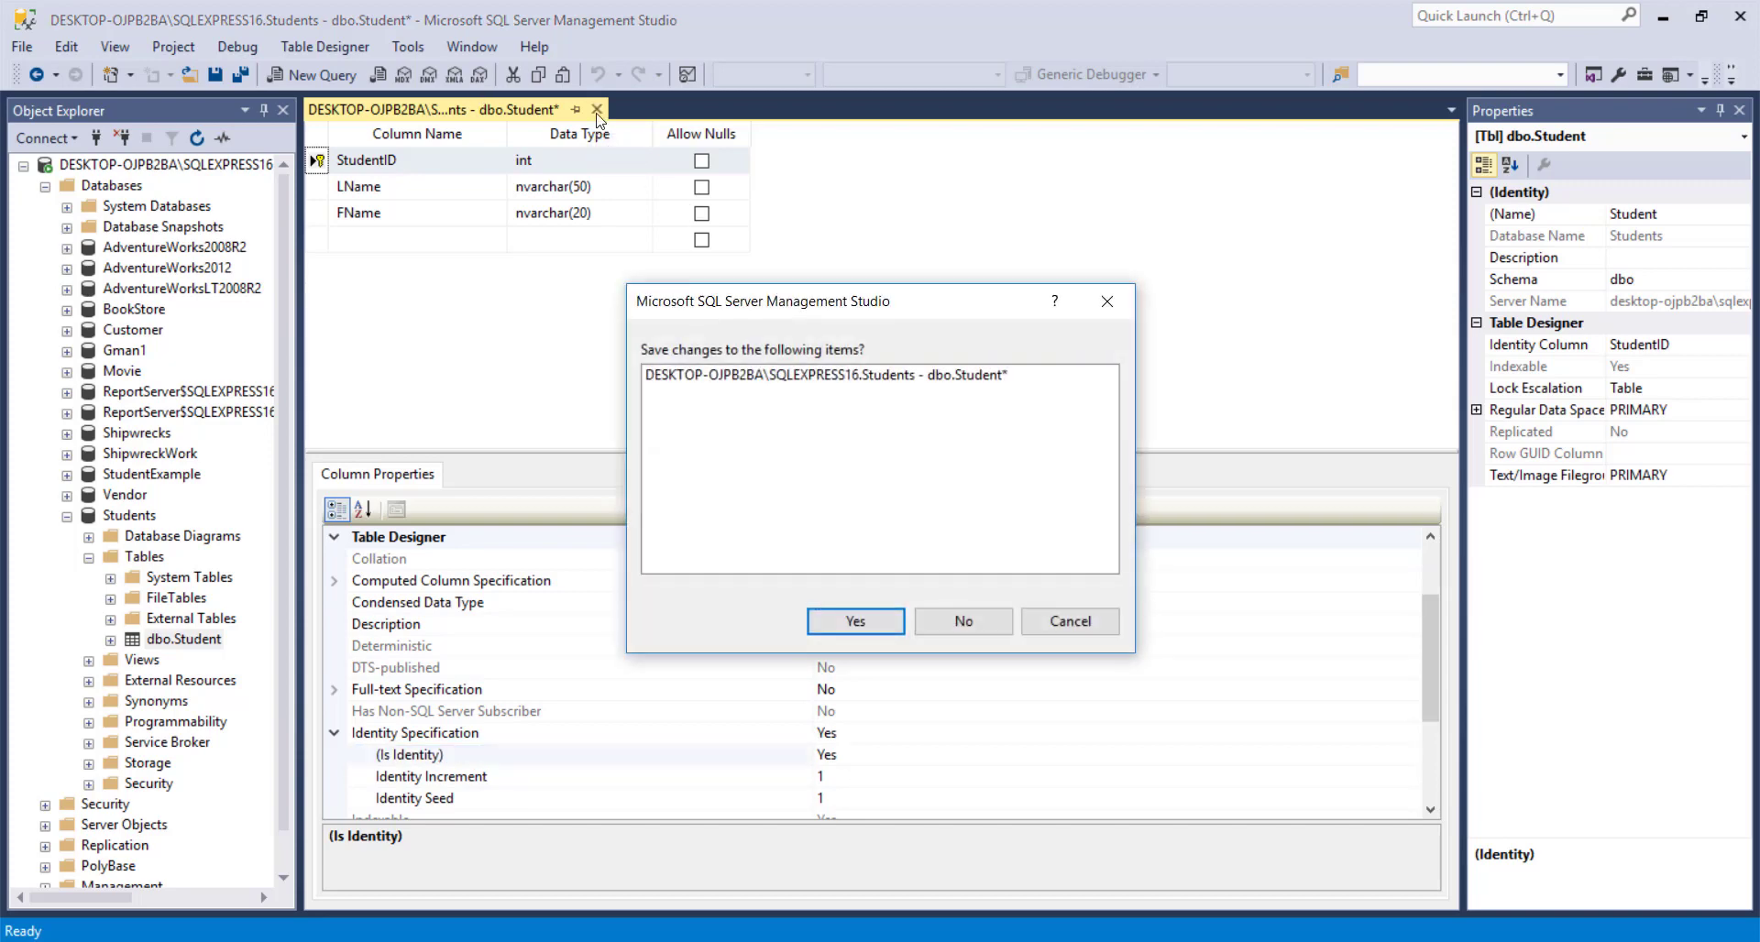
{"action": "left_click", "coordinate": [852, 624]}
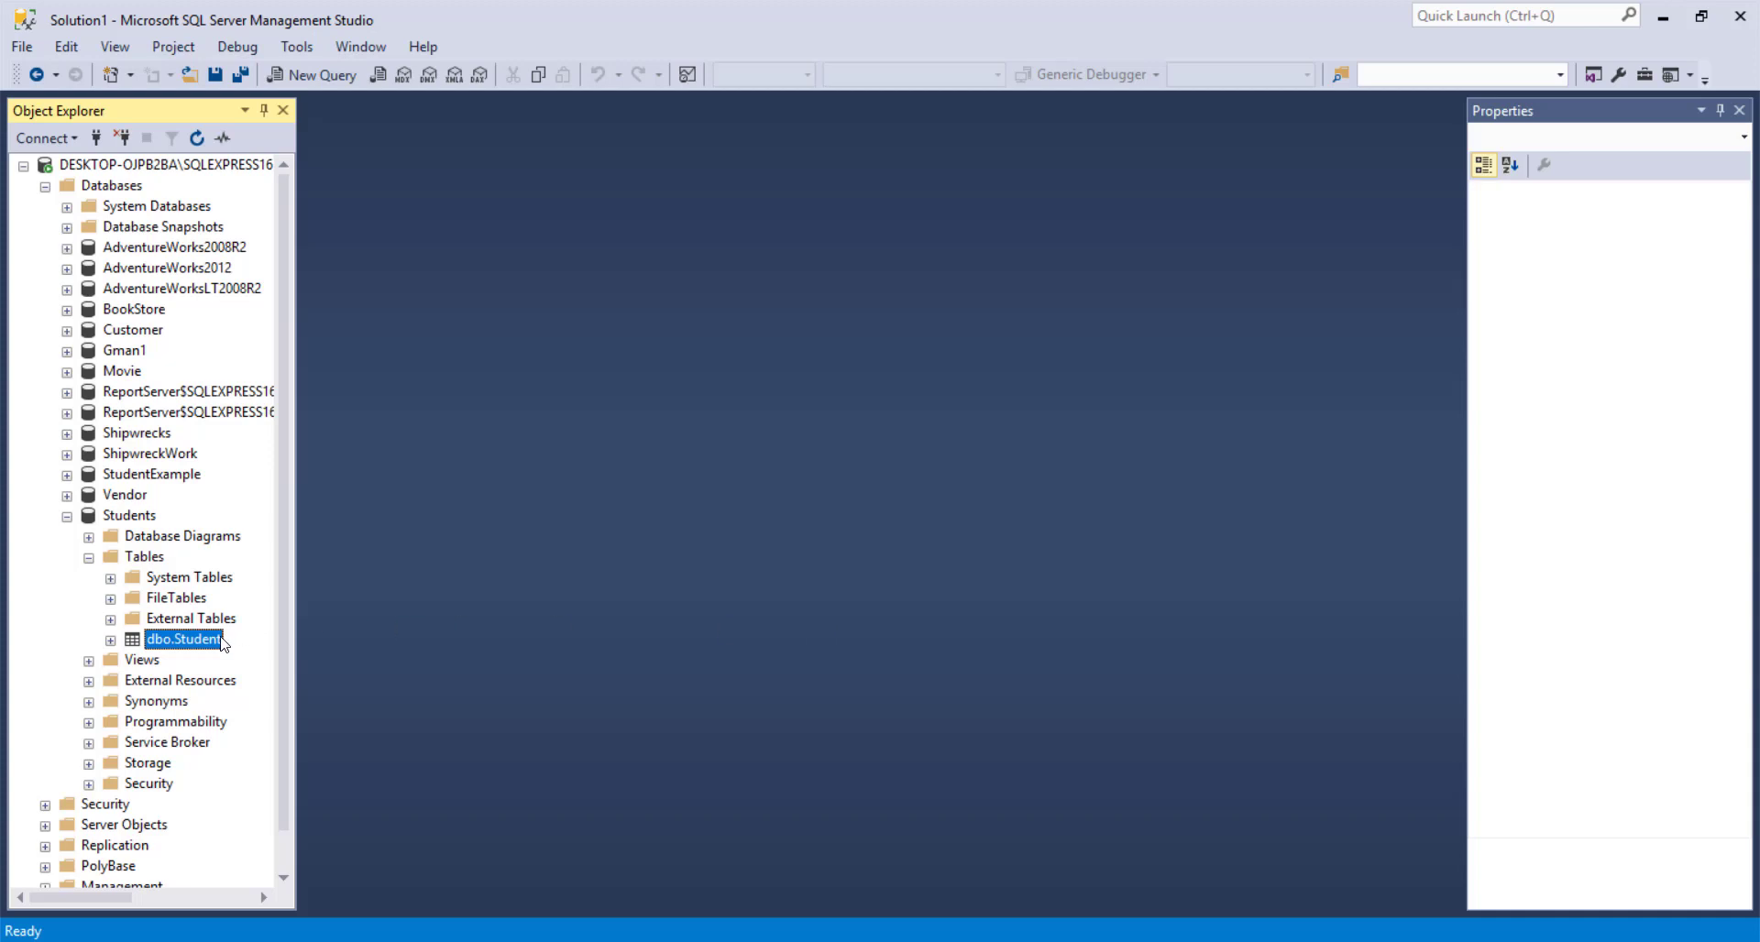
Create a new table in the Students database with a CourseID column of type int that disallows nulls
{"action": "right_click", "coordinate": [147, 559]}
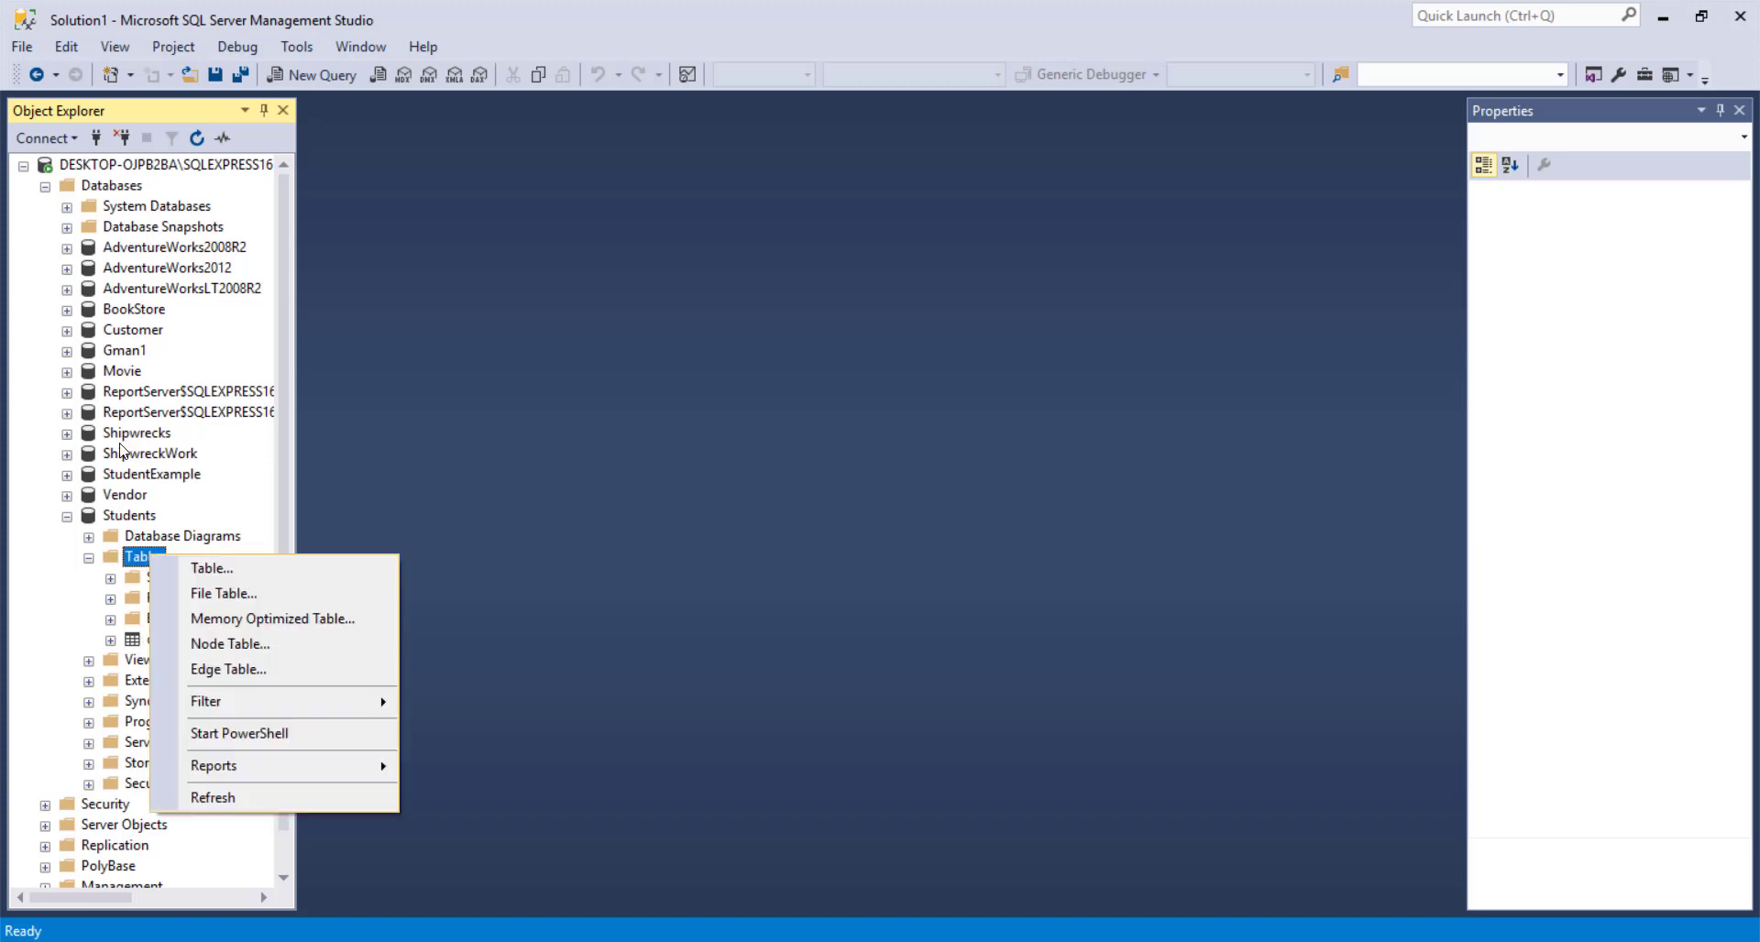
{"action": "key", "text": "Return"}
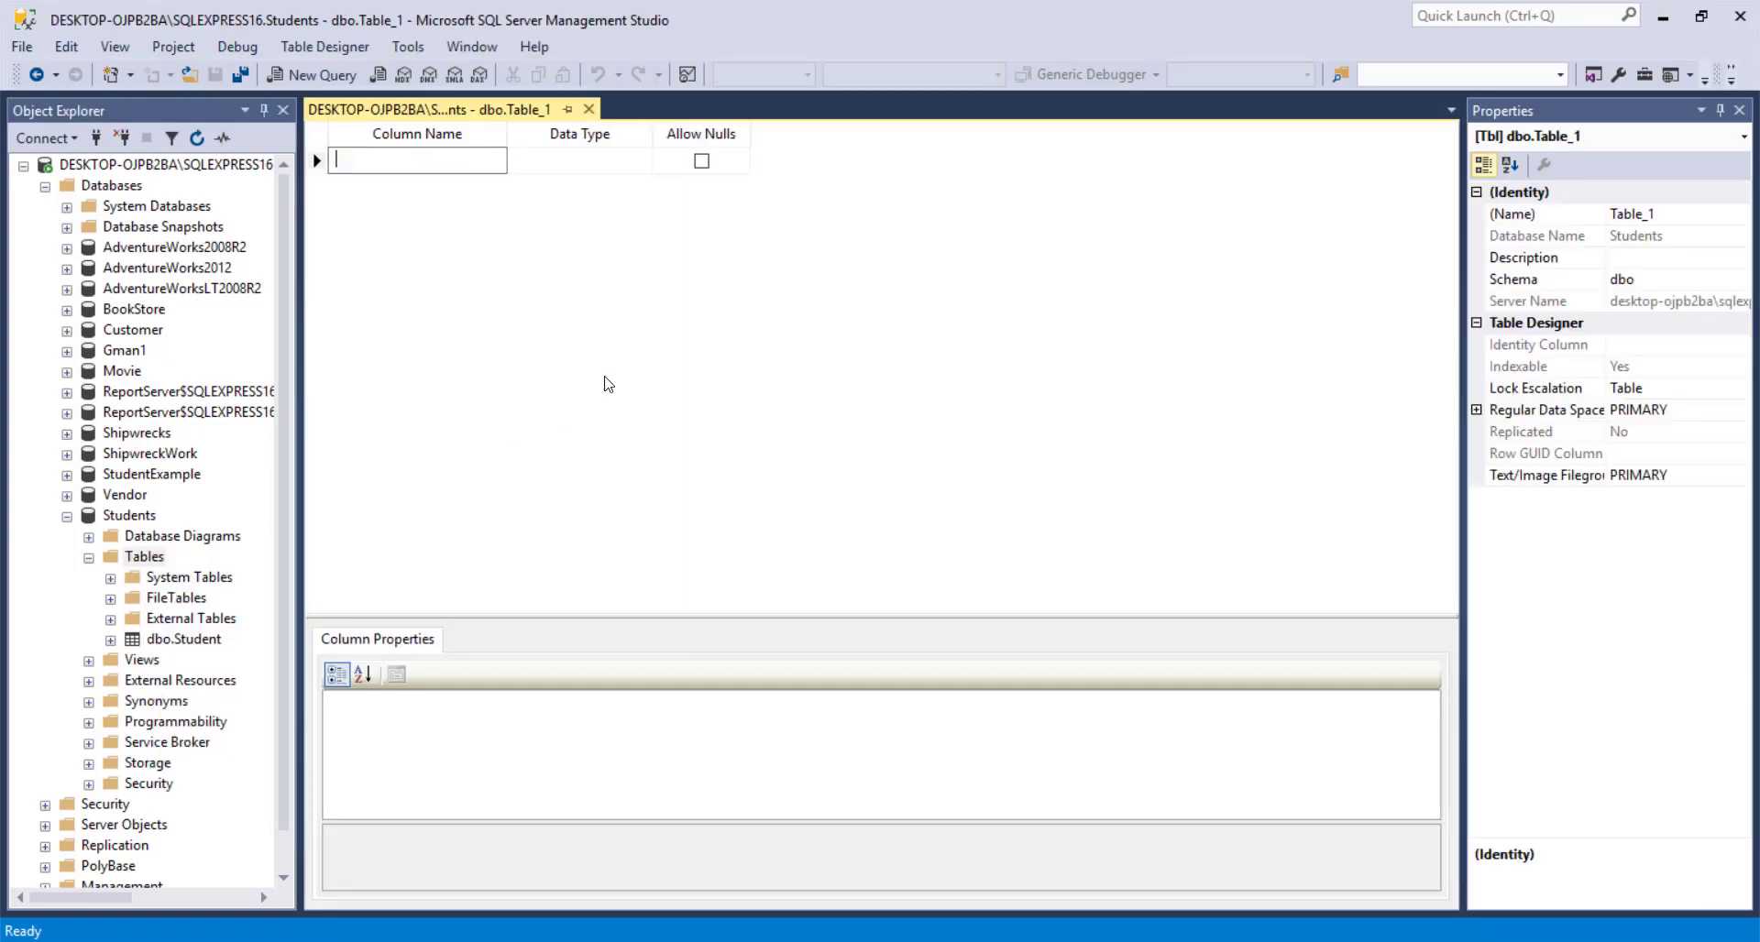
{"action": "type", "text": "CourseID"}
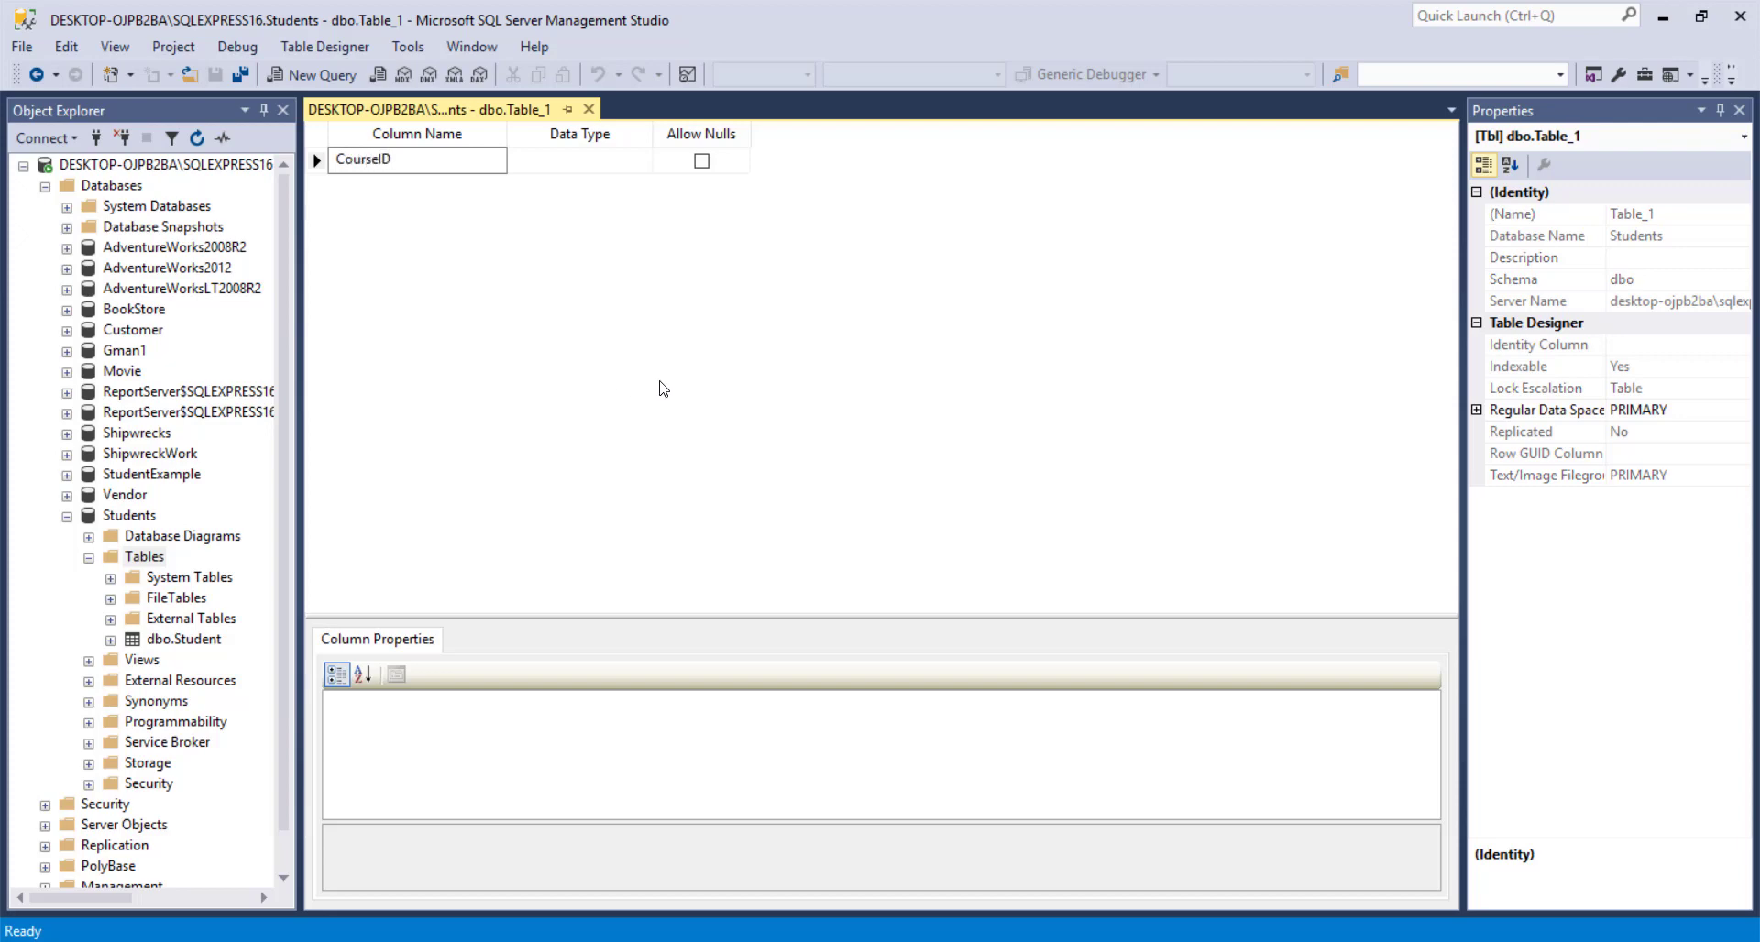
{"action": "key", "text": "Tab"}
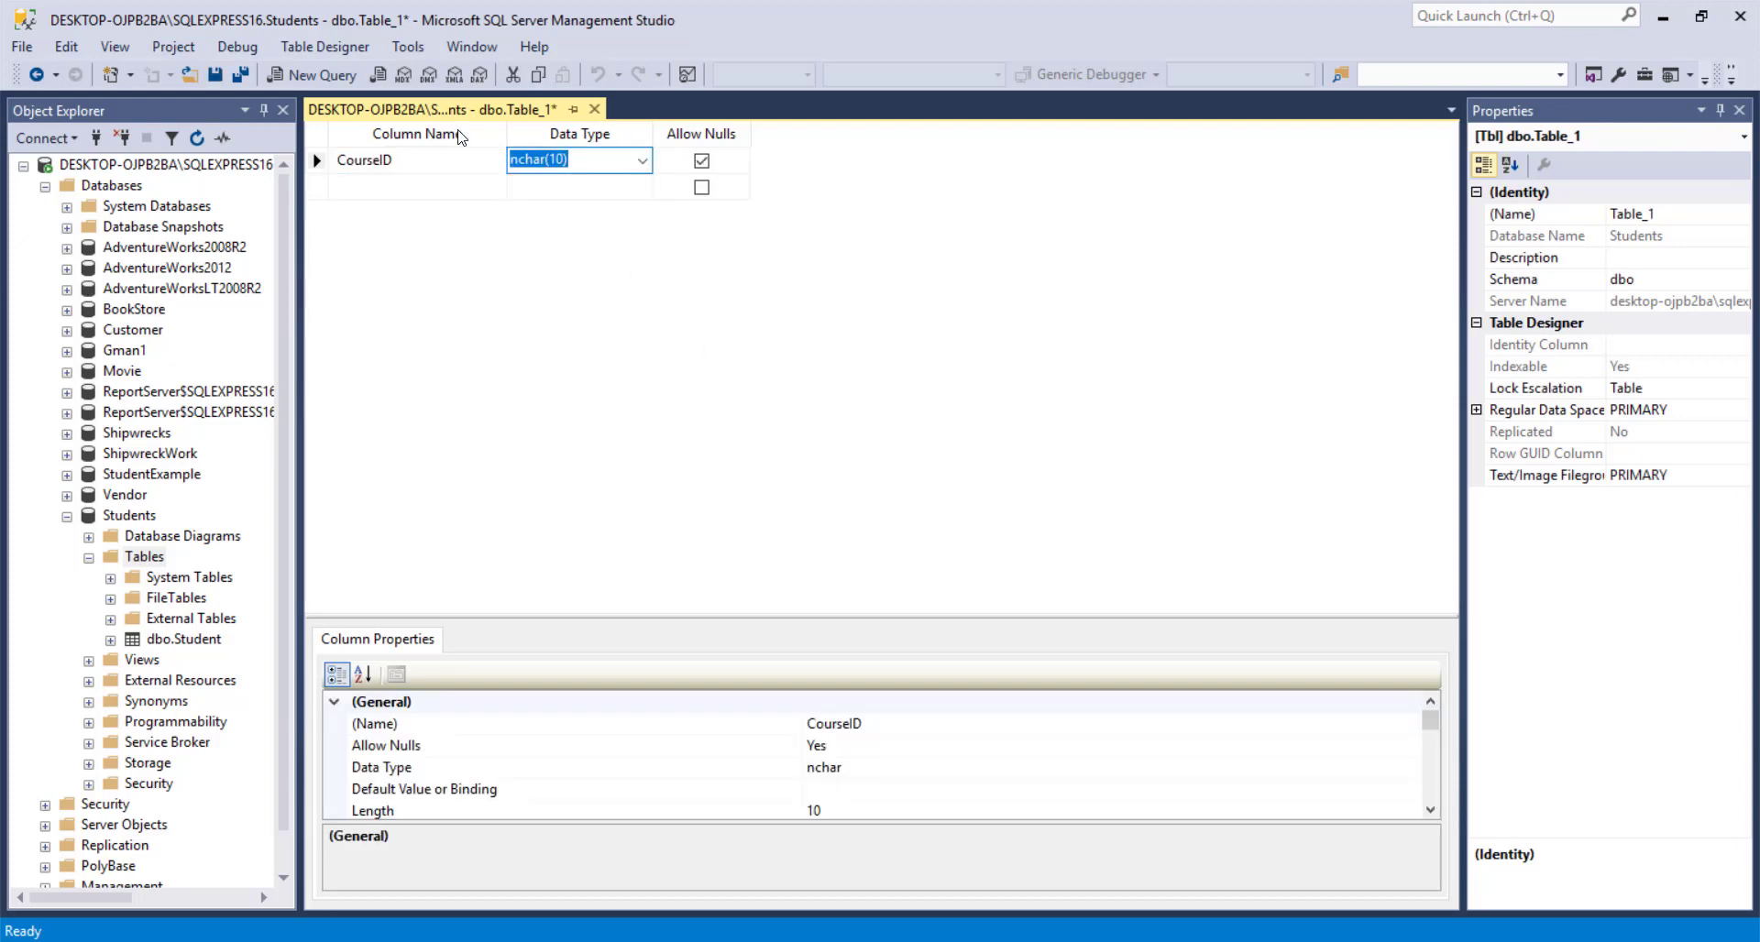
{"action": "type", "text": "image"}
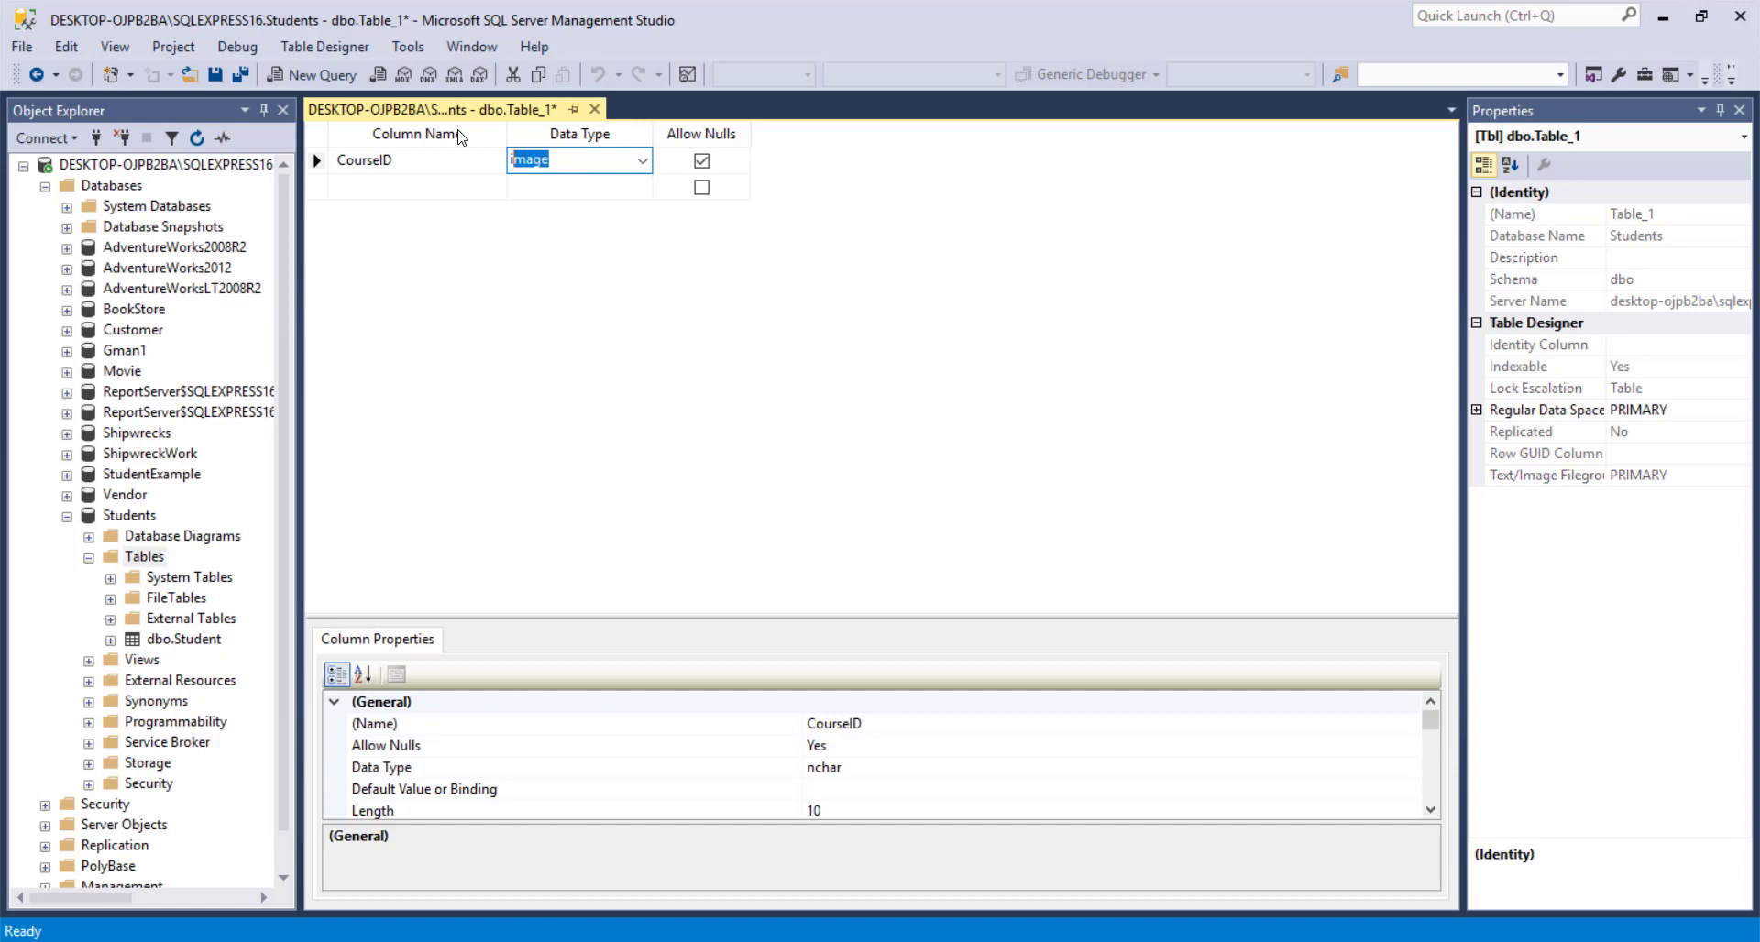
{"action": "left_click", "coordinate": [643, 161]}
{"action": "left_click", "coordinate": [593, 207]}
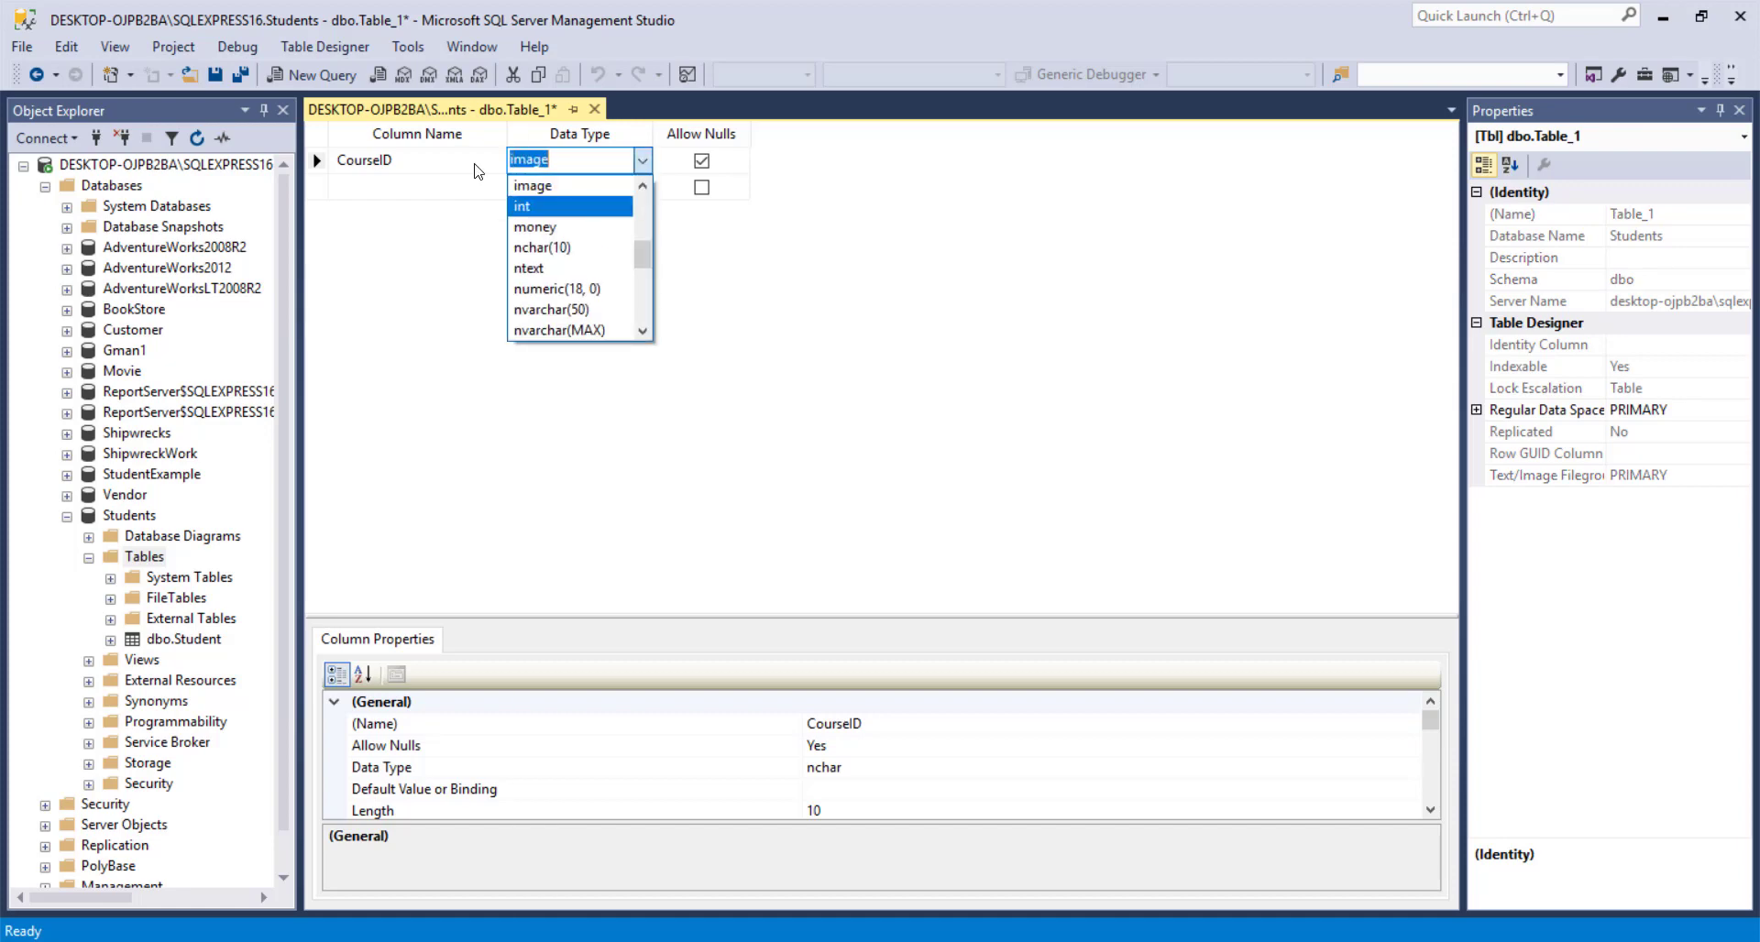
{"action": "left_click", "coordinate": [701, 161]}
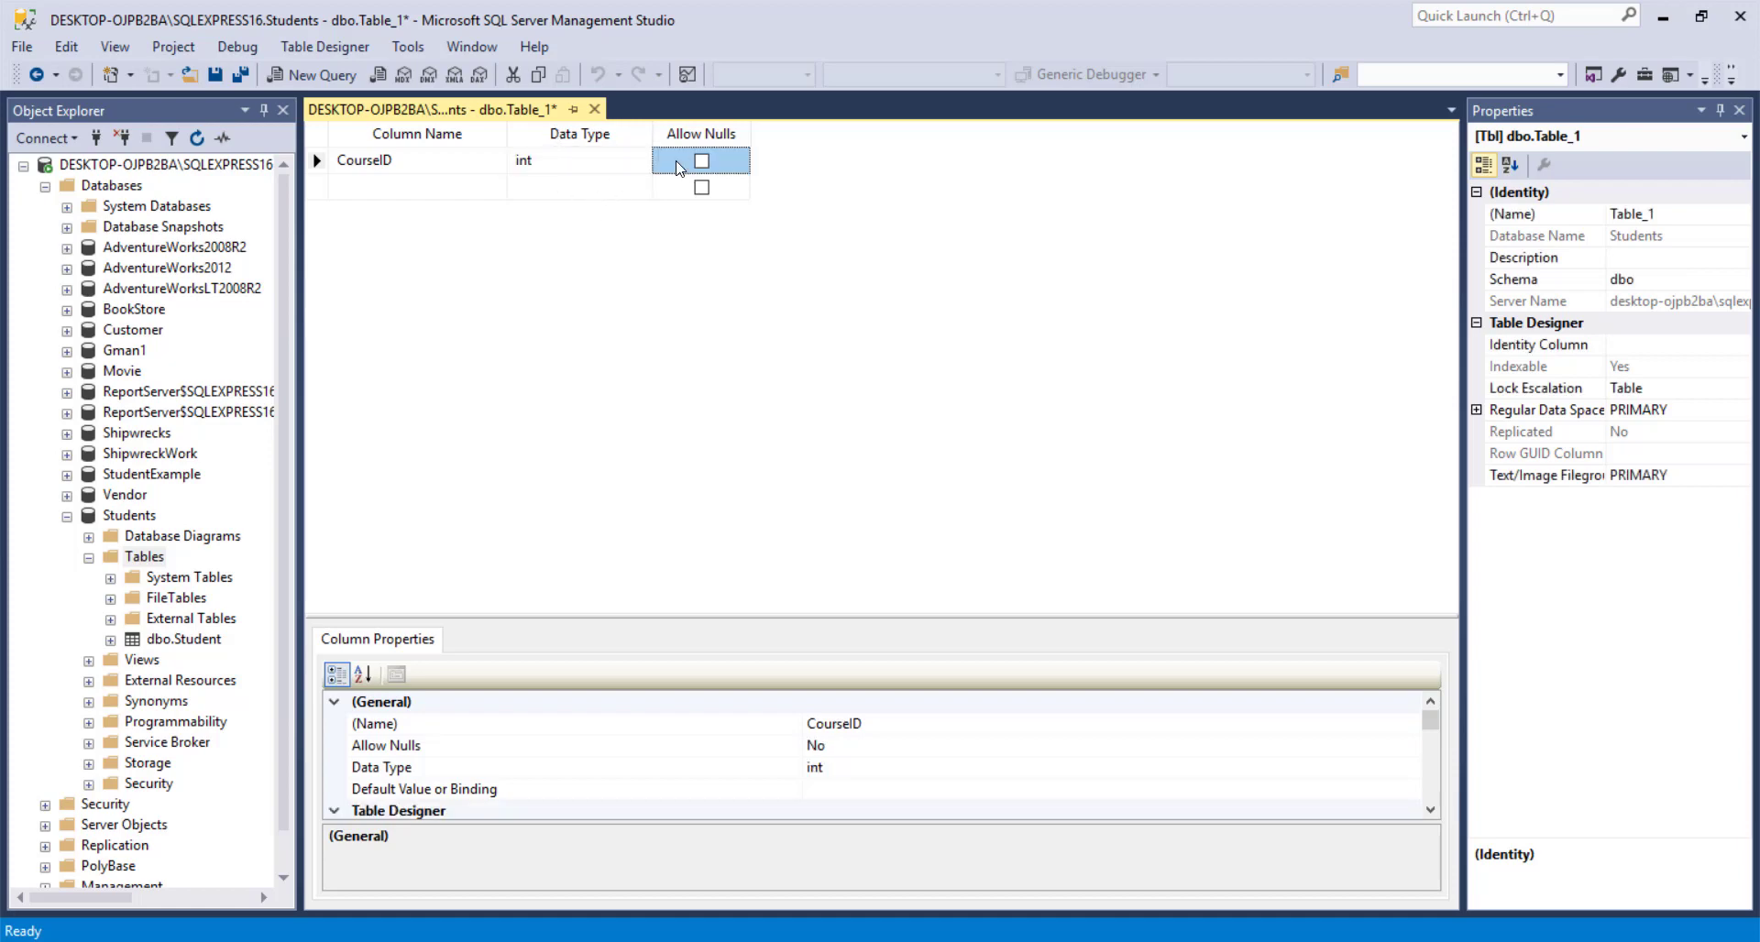
Add a second column named CourseName below CourseID in the new table
{"action": "left_click", "coordinate": [380, 188]}
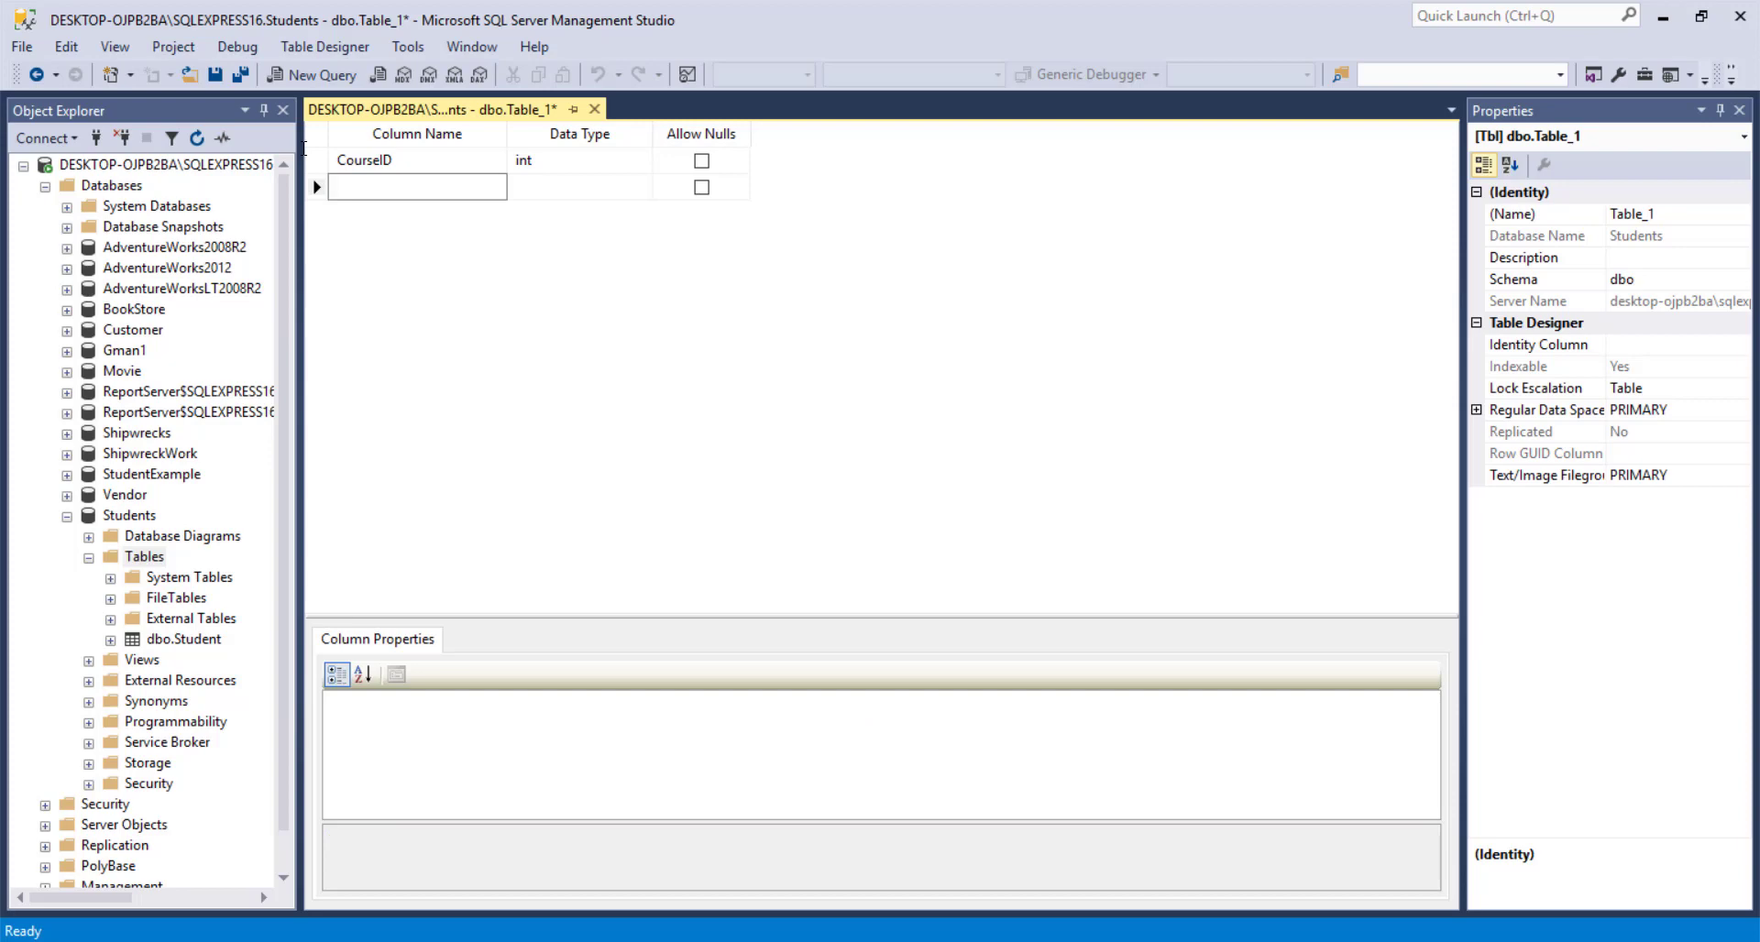
{"action": "type", "text": "Cou"}
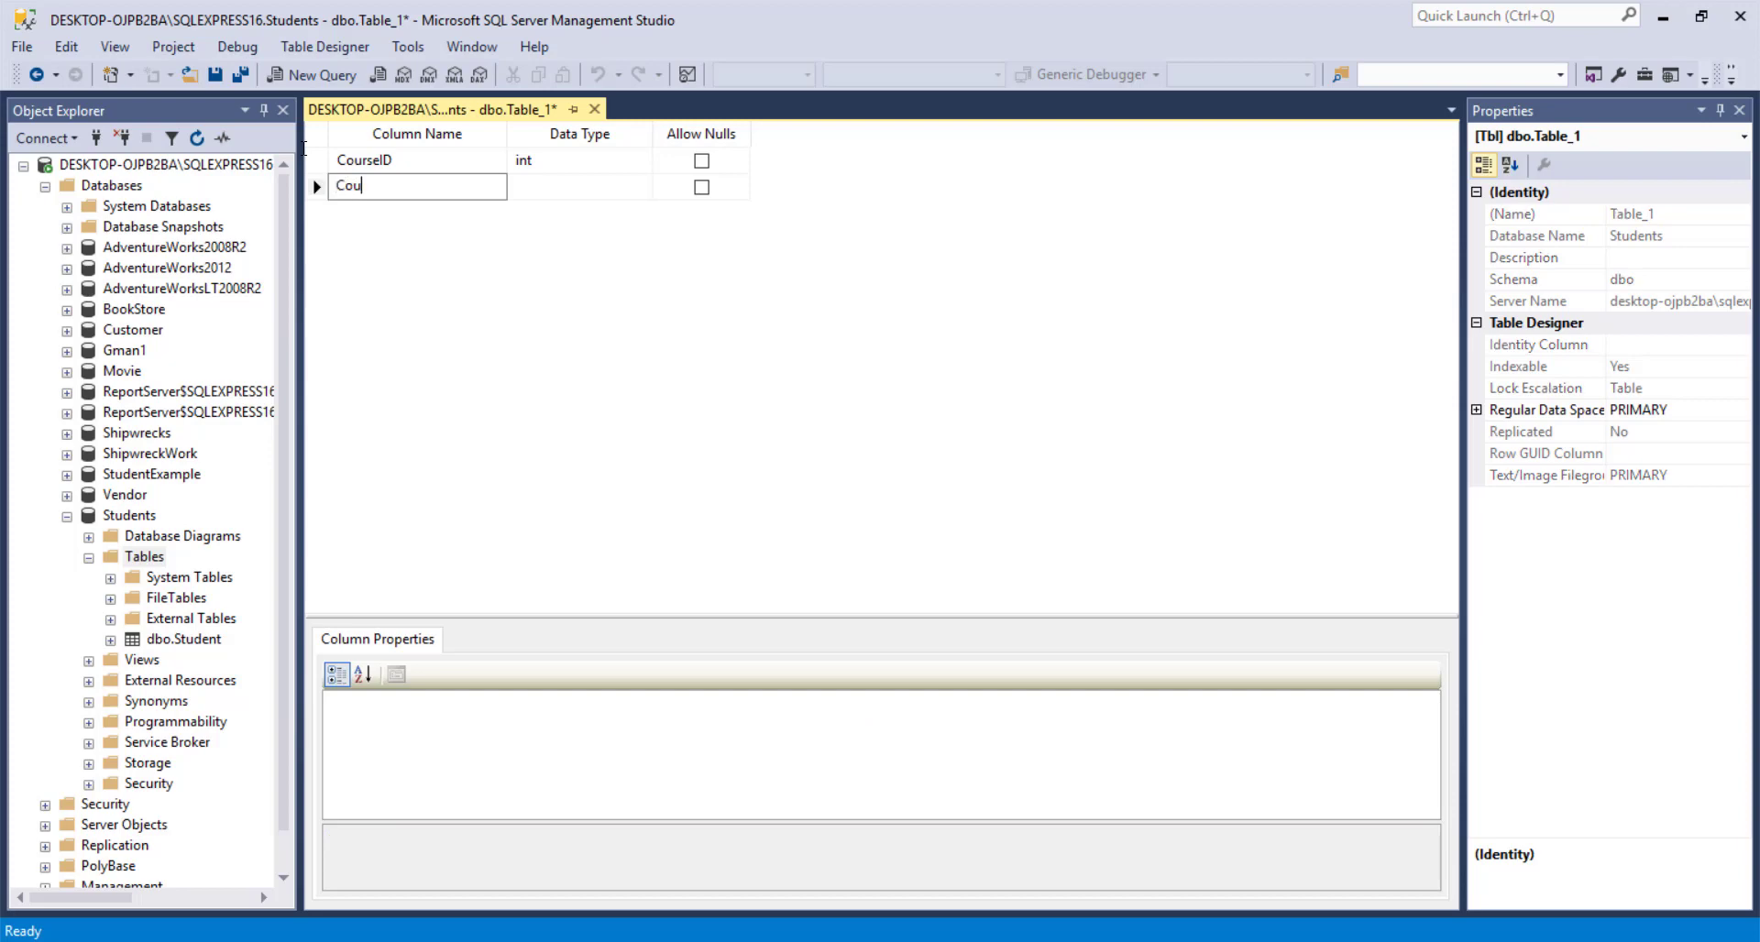
{"action": "type", "text": "rseName"}
{"action": "key", "text": "BackSpace"}
{"action": "key", "text": "BackSpace"}
{"action": "key", "text": "BackSpace"}
{"action": "type", "text": "ame"}
{"action": "key", "text": "Tab"}
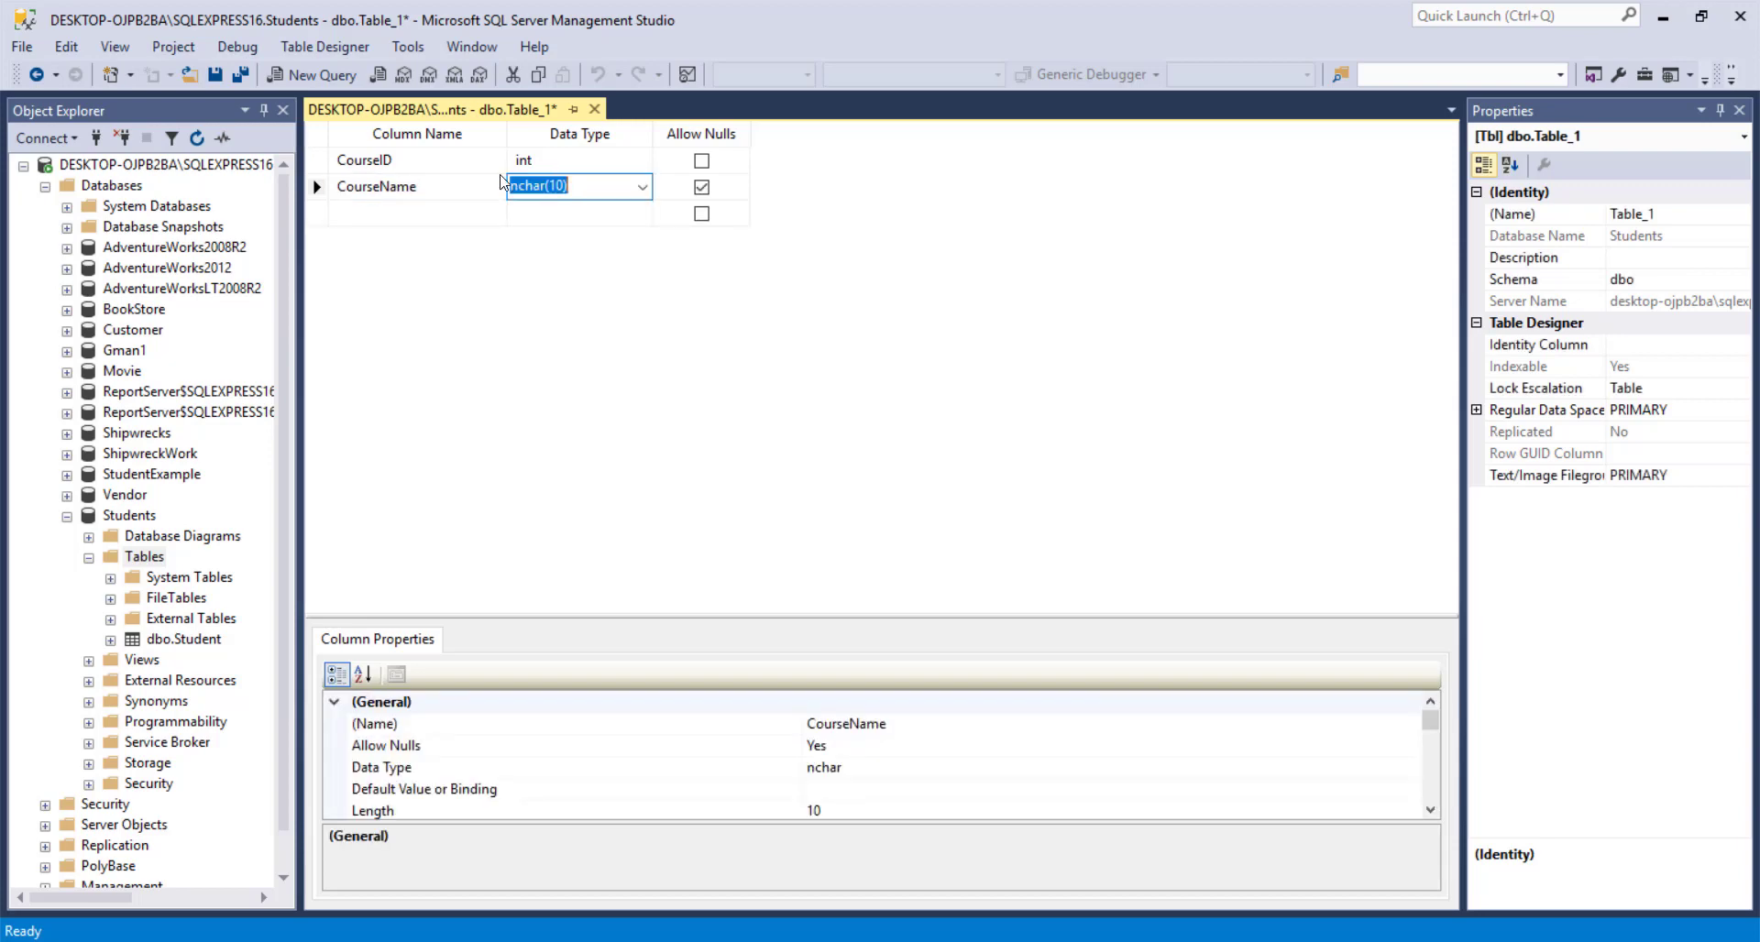
Set the CourseName column's data type to nvarchar(30) and disallow nulls for it
{"action": "left_click", "coordinate": [643, 186]}
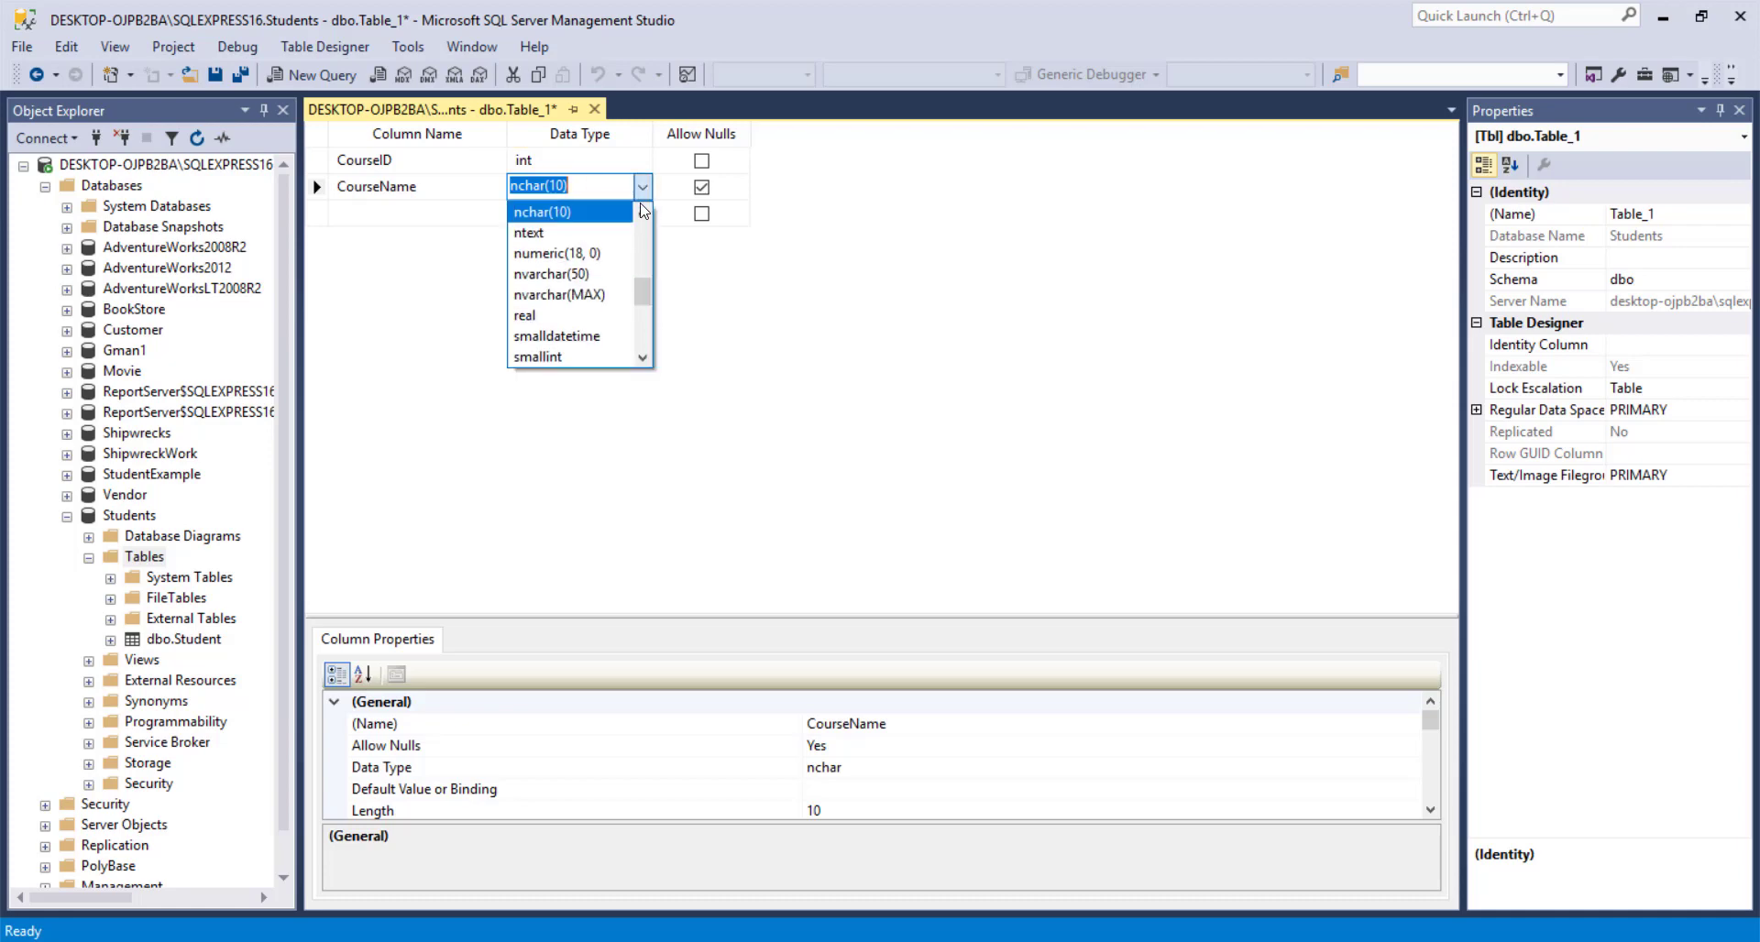
{"action": "left_click", "coordinate": [593, 275]}
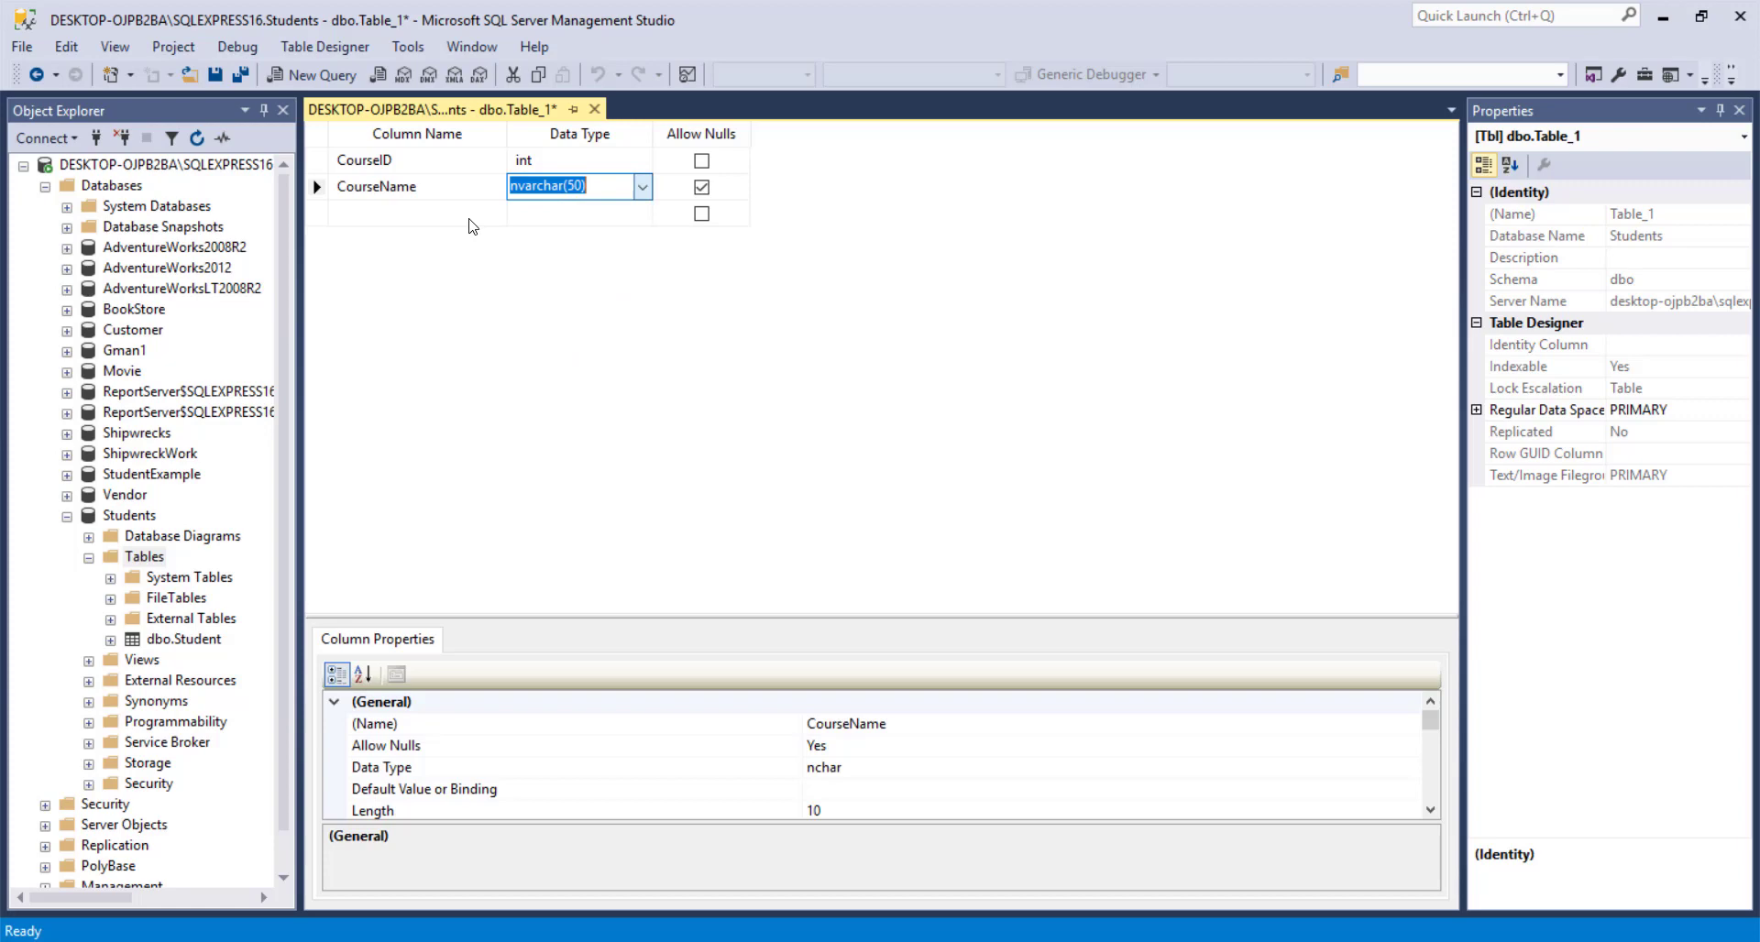
{"action": "left_click", "coordinate": [575, 186]}
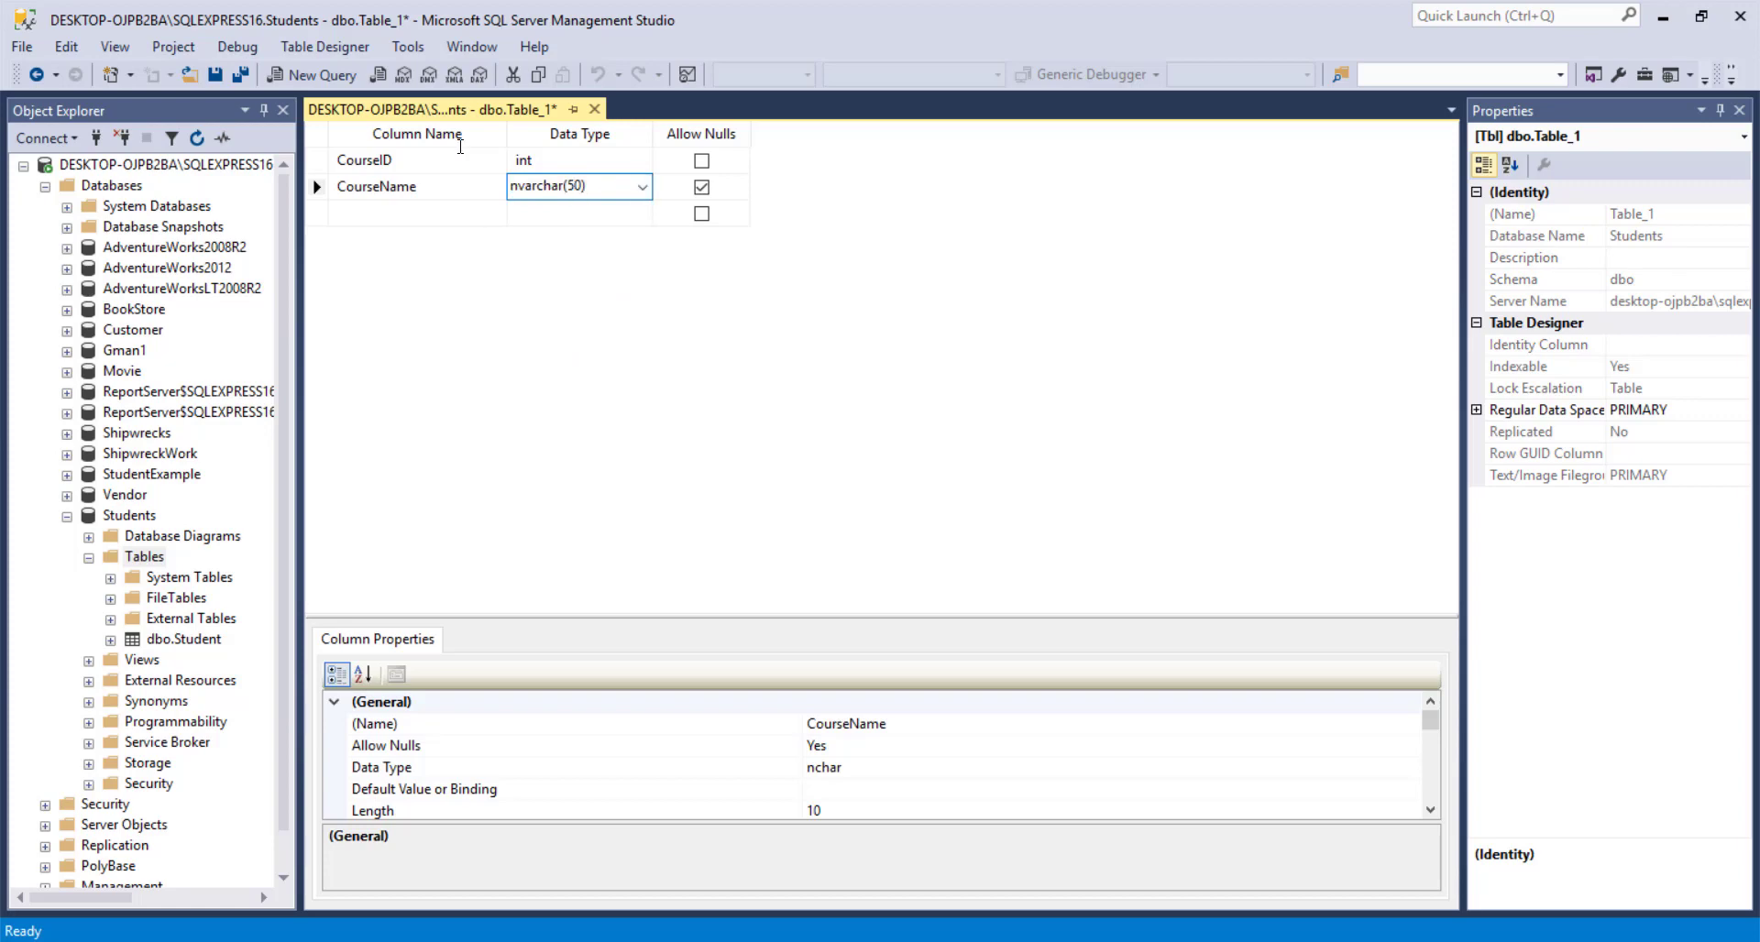
{"action": "key", "text": "BackSpace"}
{"action": "type", "text": "3"}
{"action": "key", "text": "Tab"}
{"action": "key", "text": "space"}
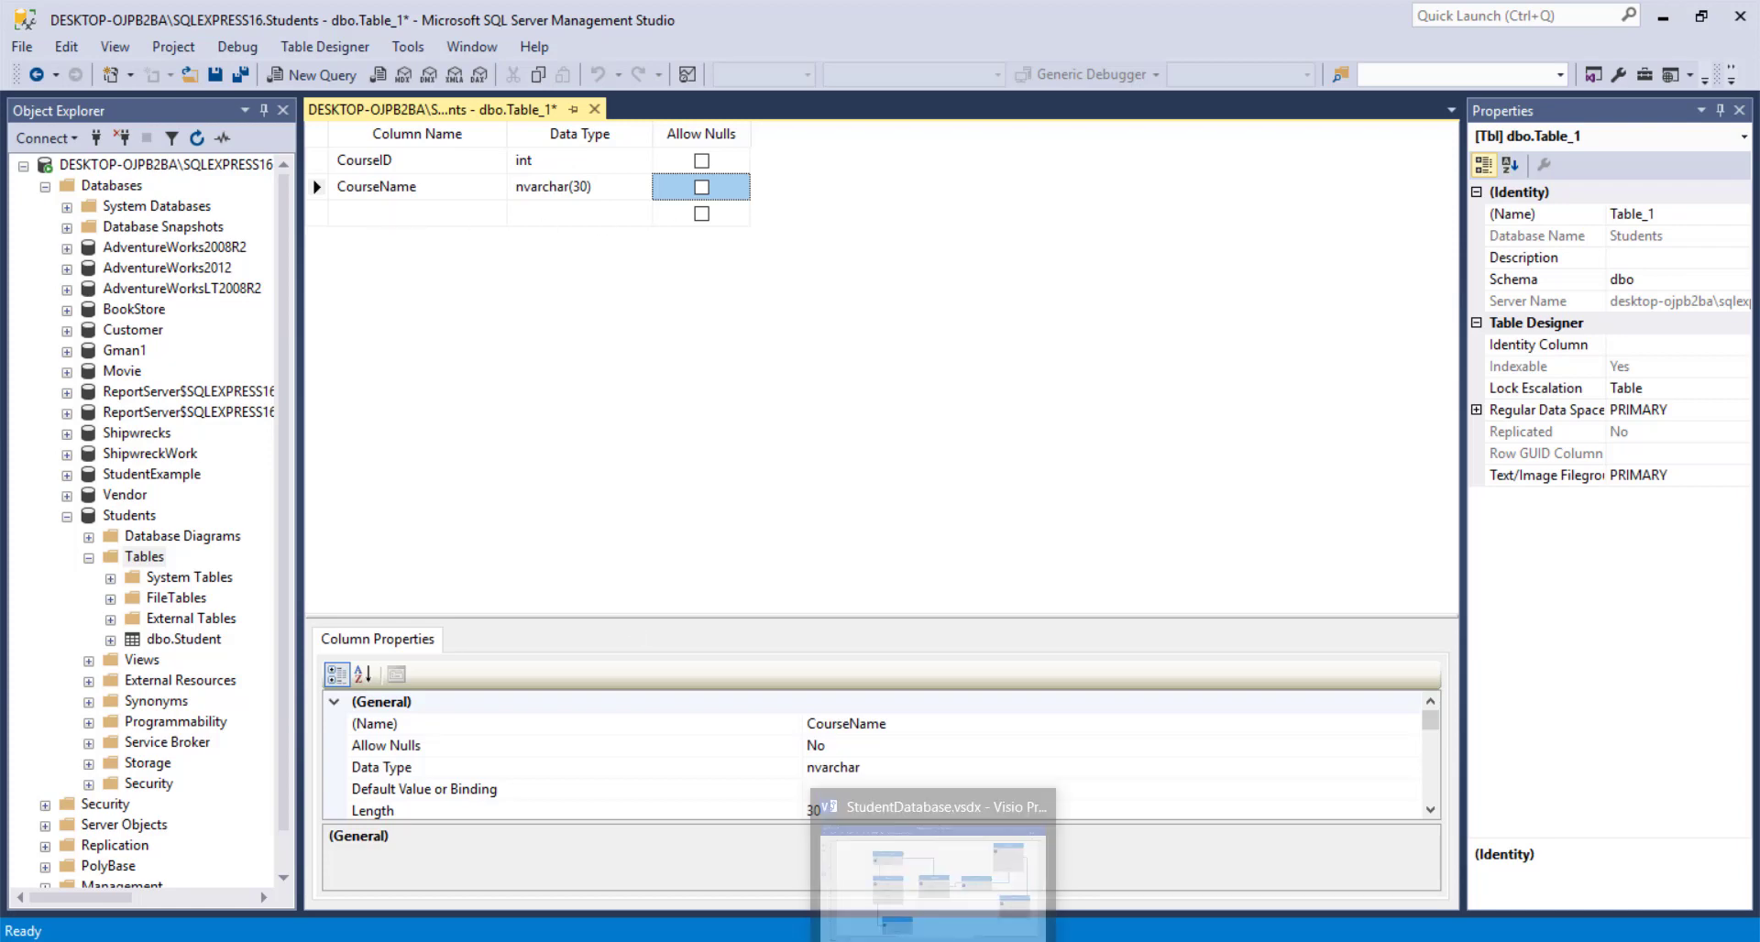
Check the Course entity's fields in the Visio diagram and add a CourseDesc column of type nvarchar(50) to the new table in SSMS
{"action": "left_click", "coordinate": [931, 871]}
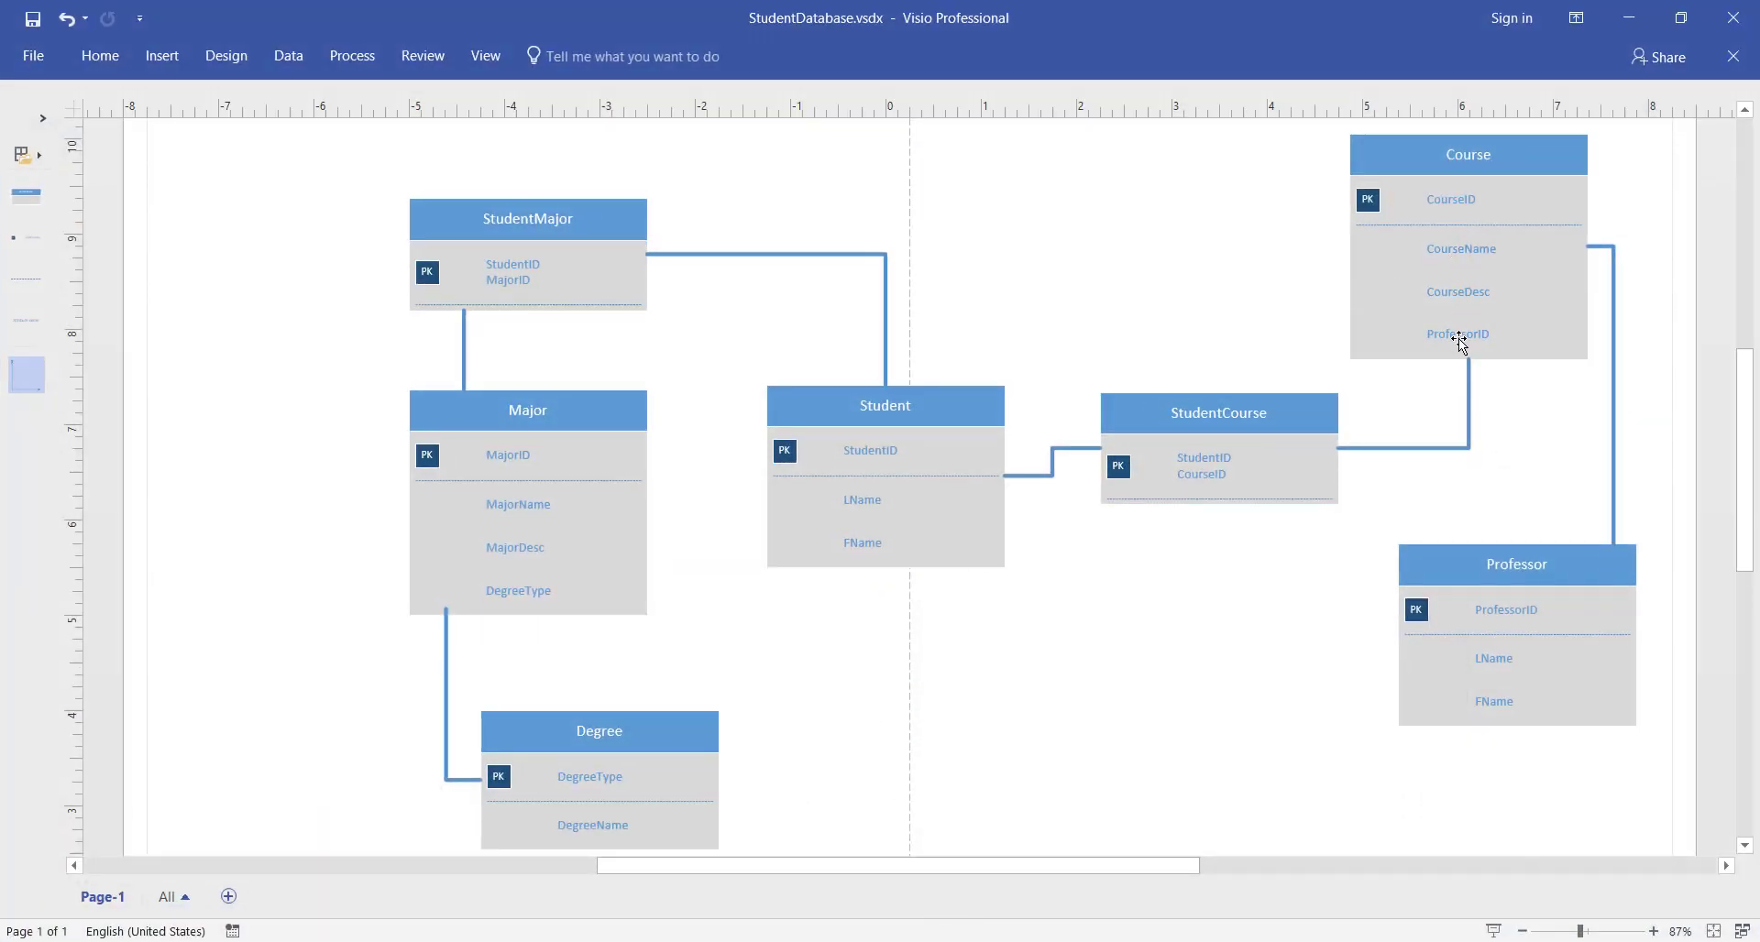
{"action": "left_click", "coordinate": [1629, 27]}
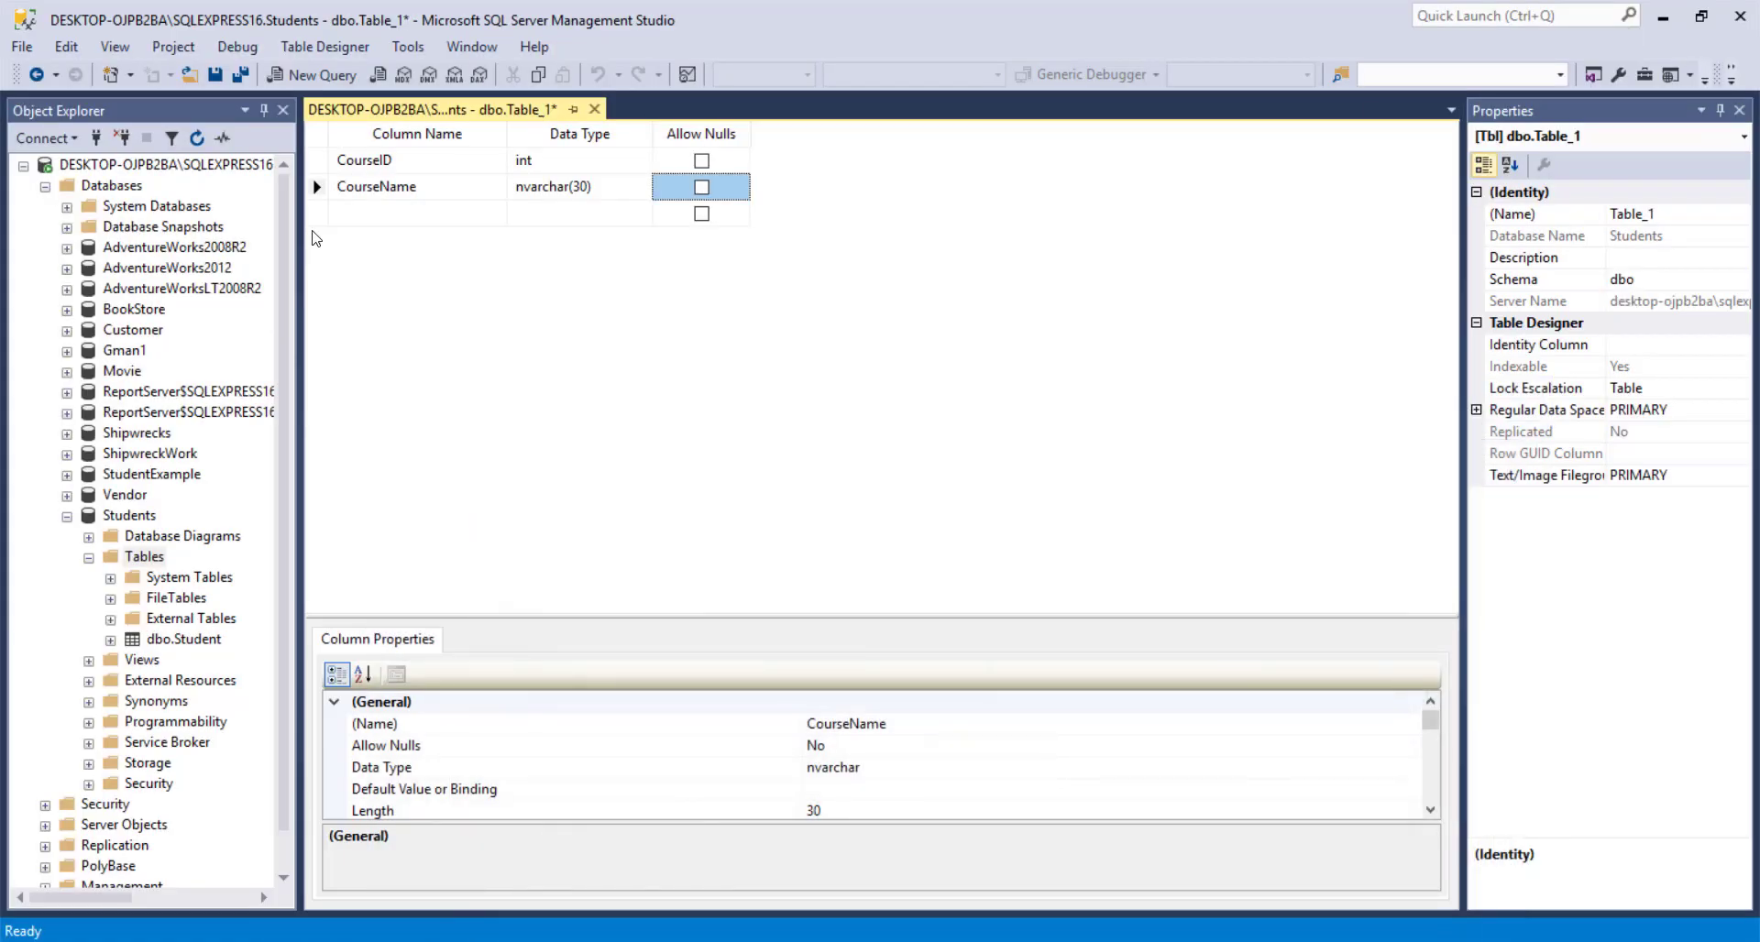
{"action": "left_click", "coordinate": [349, 217]}
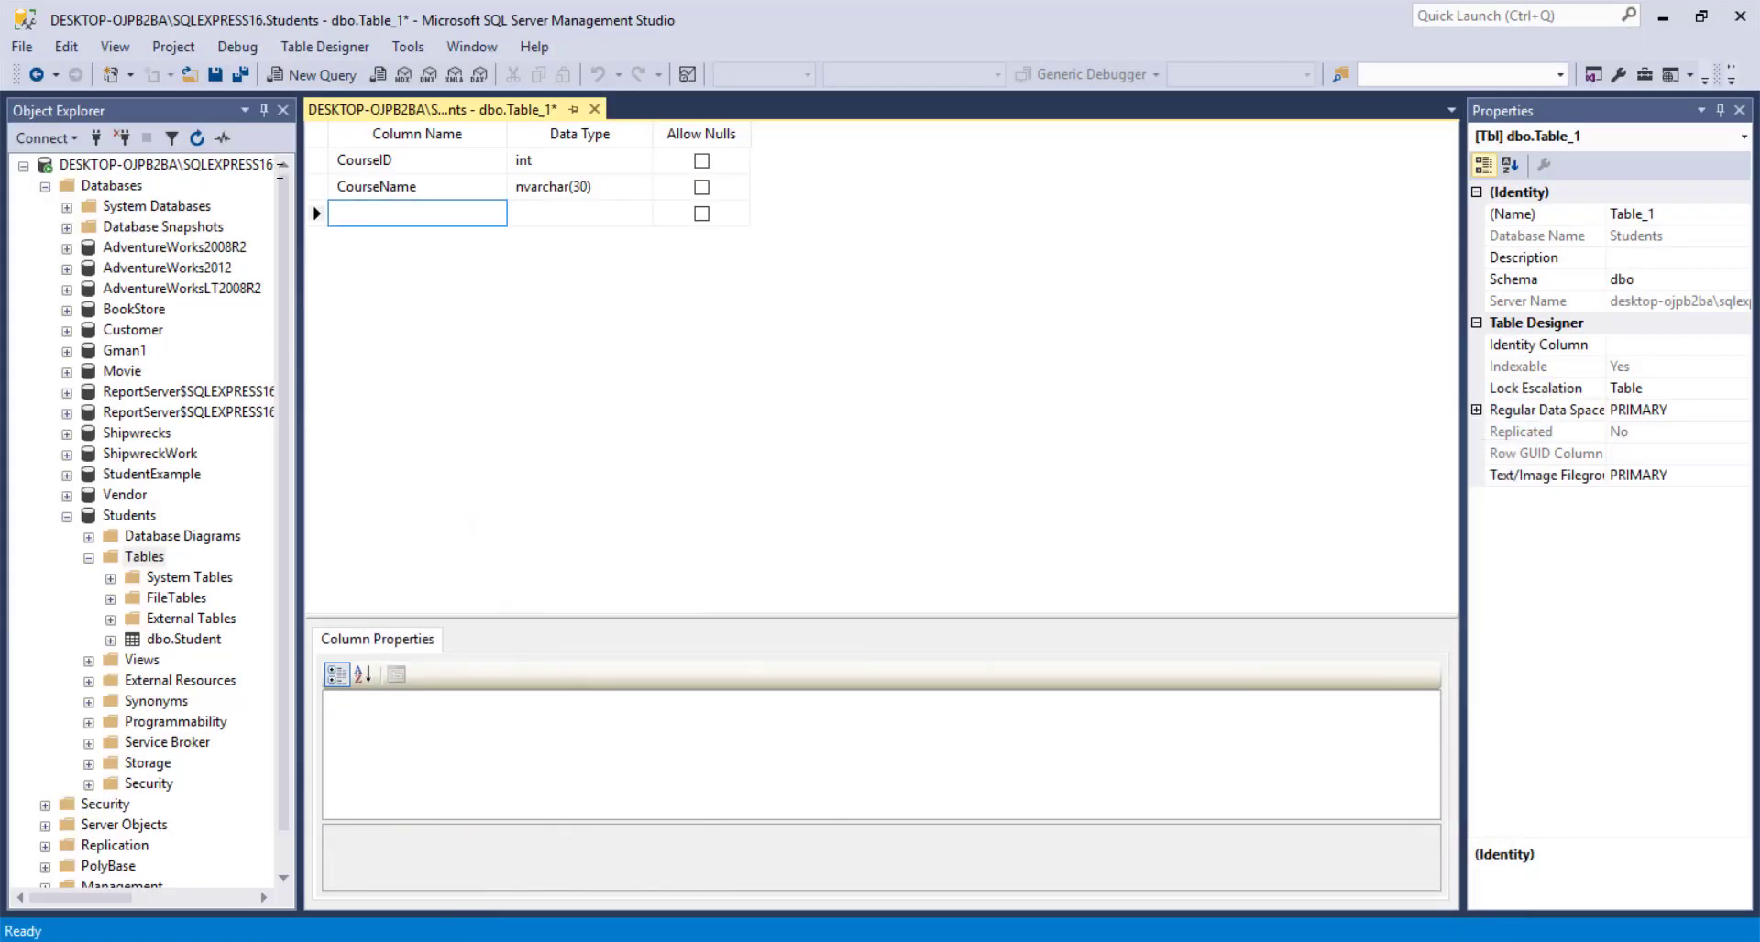
{"action": "type", "text": "Cousr"}
{"action": "key", "text": "BackSpace"}
{"action": "type", "text": "rseDesc"}
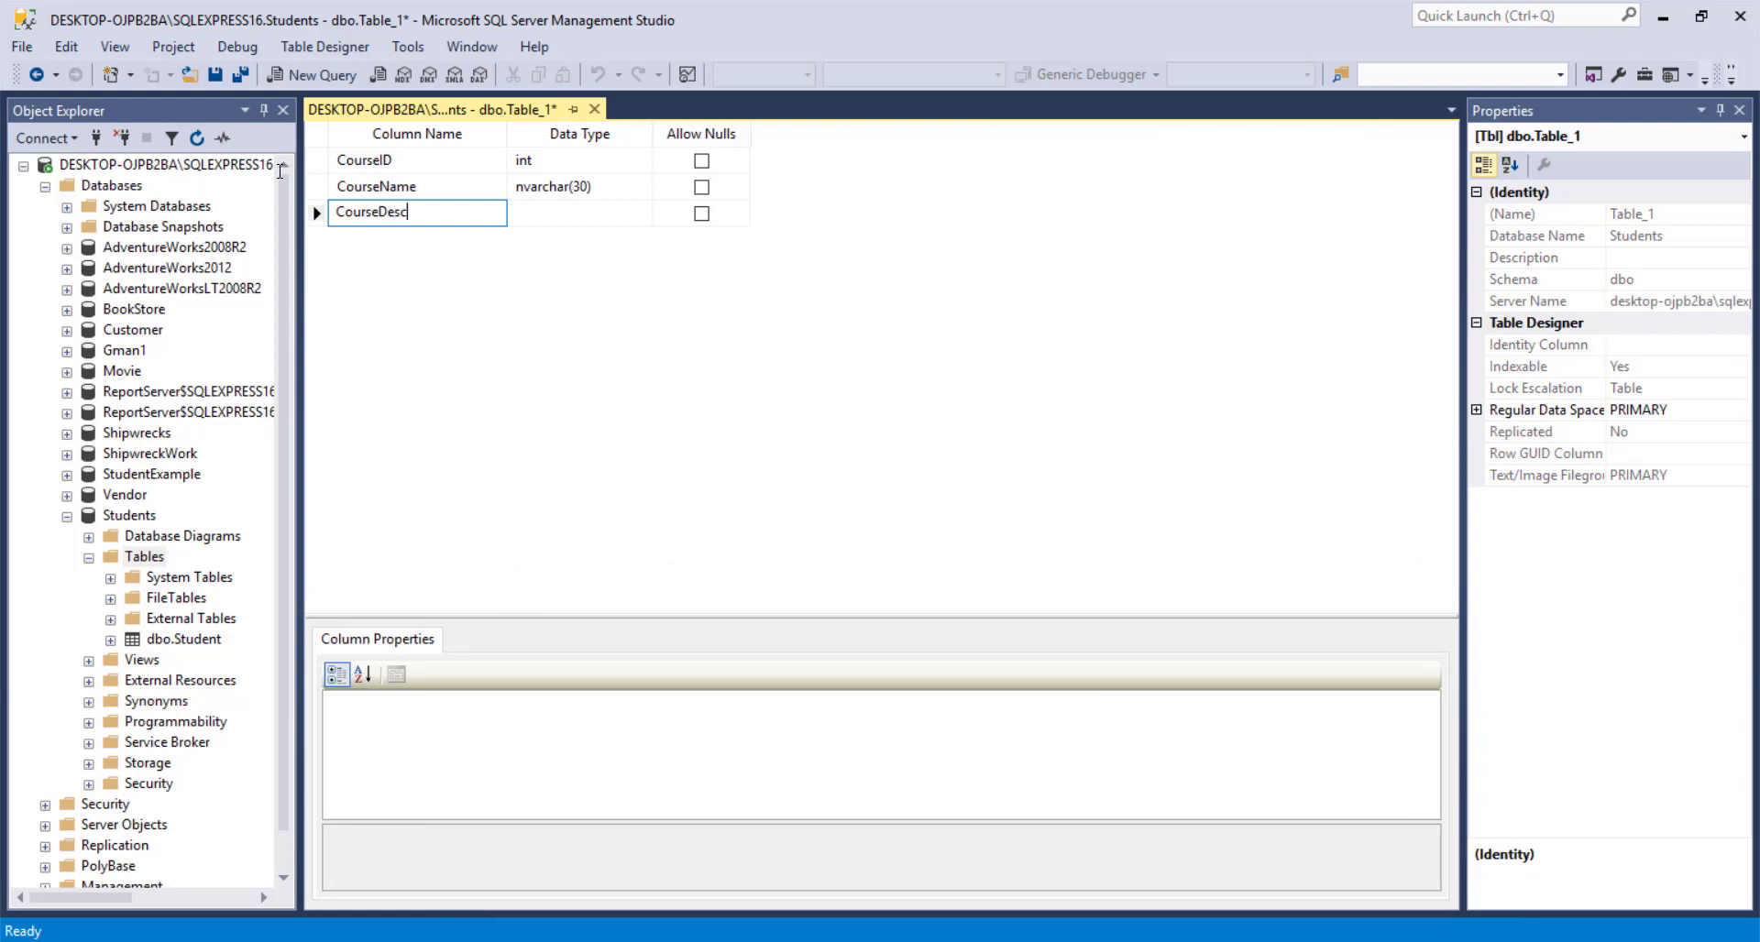
{"action": "key", "text": "Tab"}
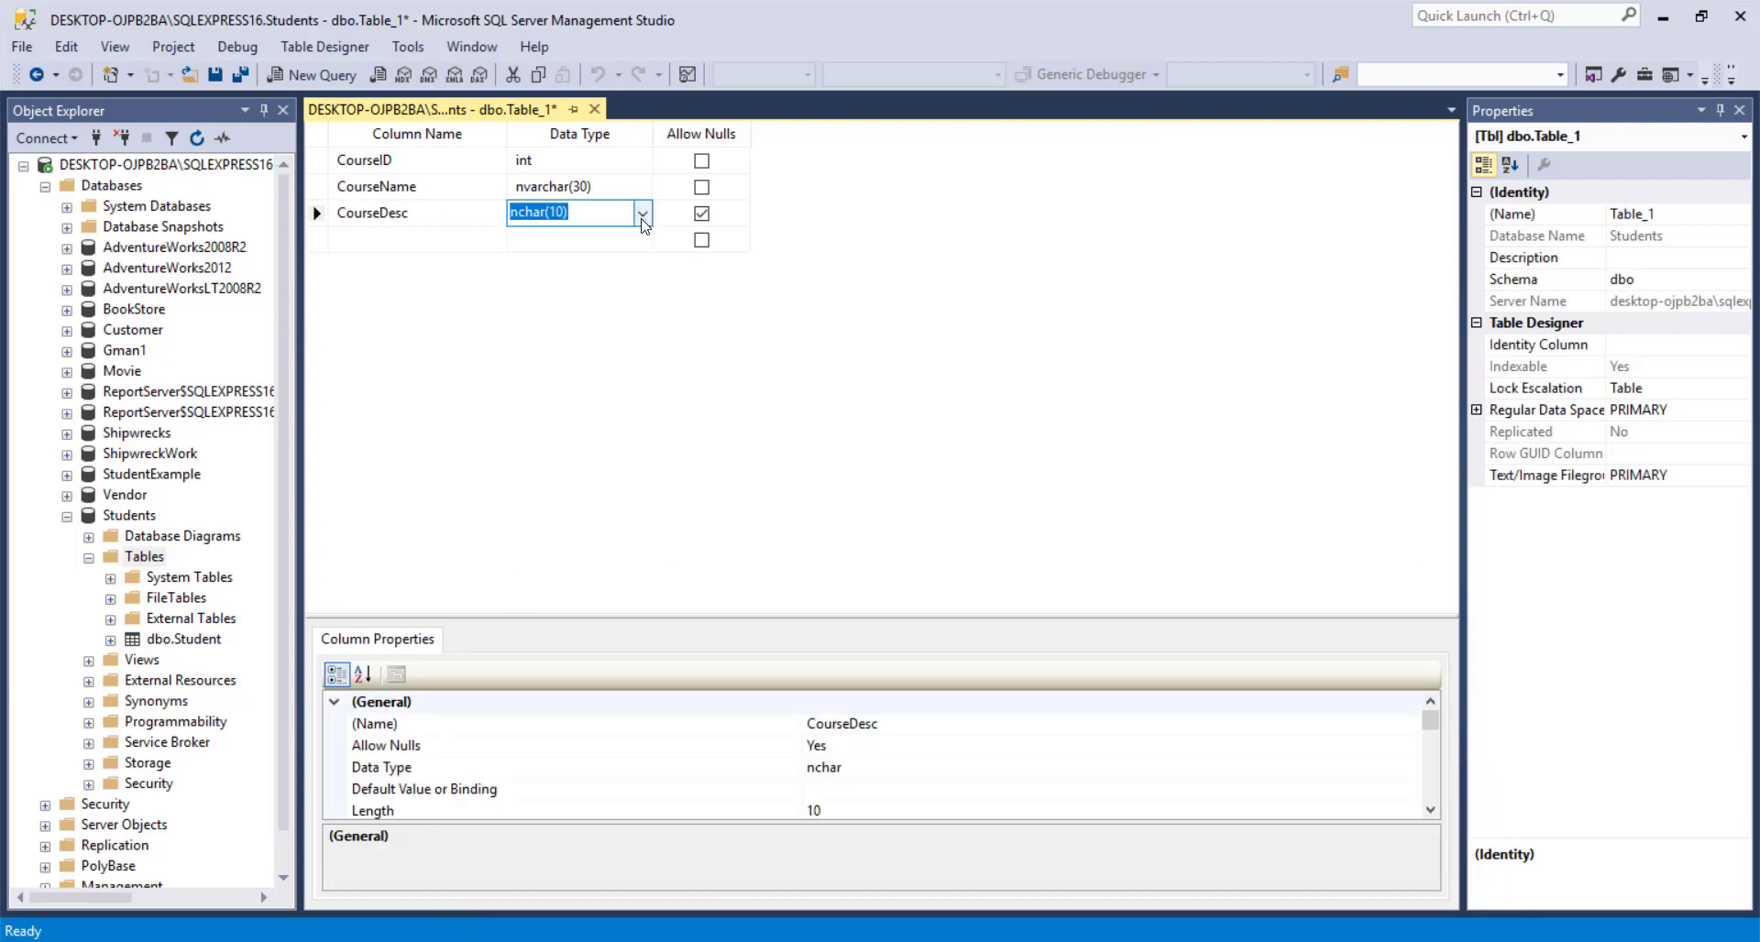
{"action": "left_click", "coordinate": [643, 214]}
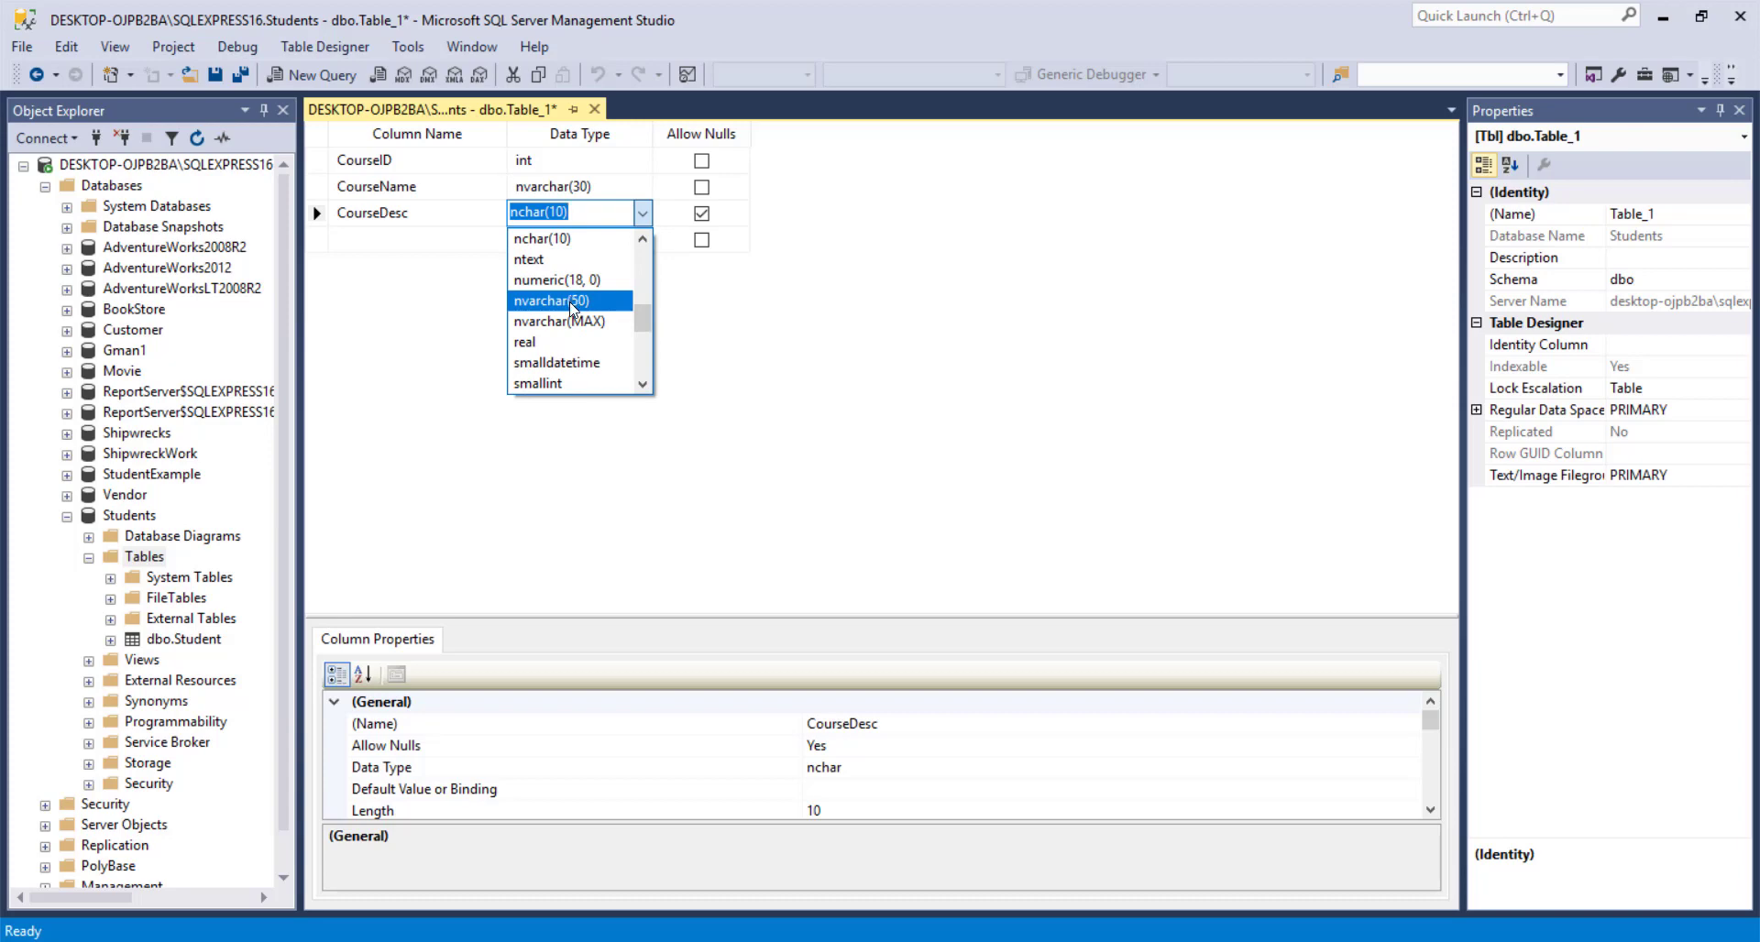
{"action": "left_click", "coordinate": [457, 242]}
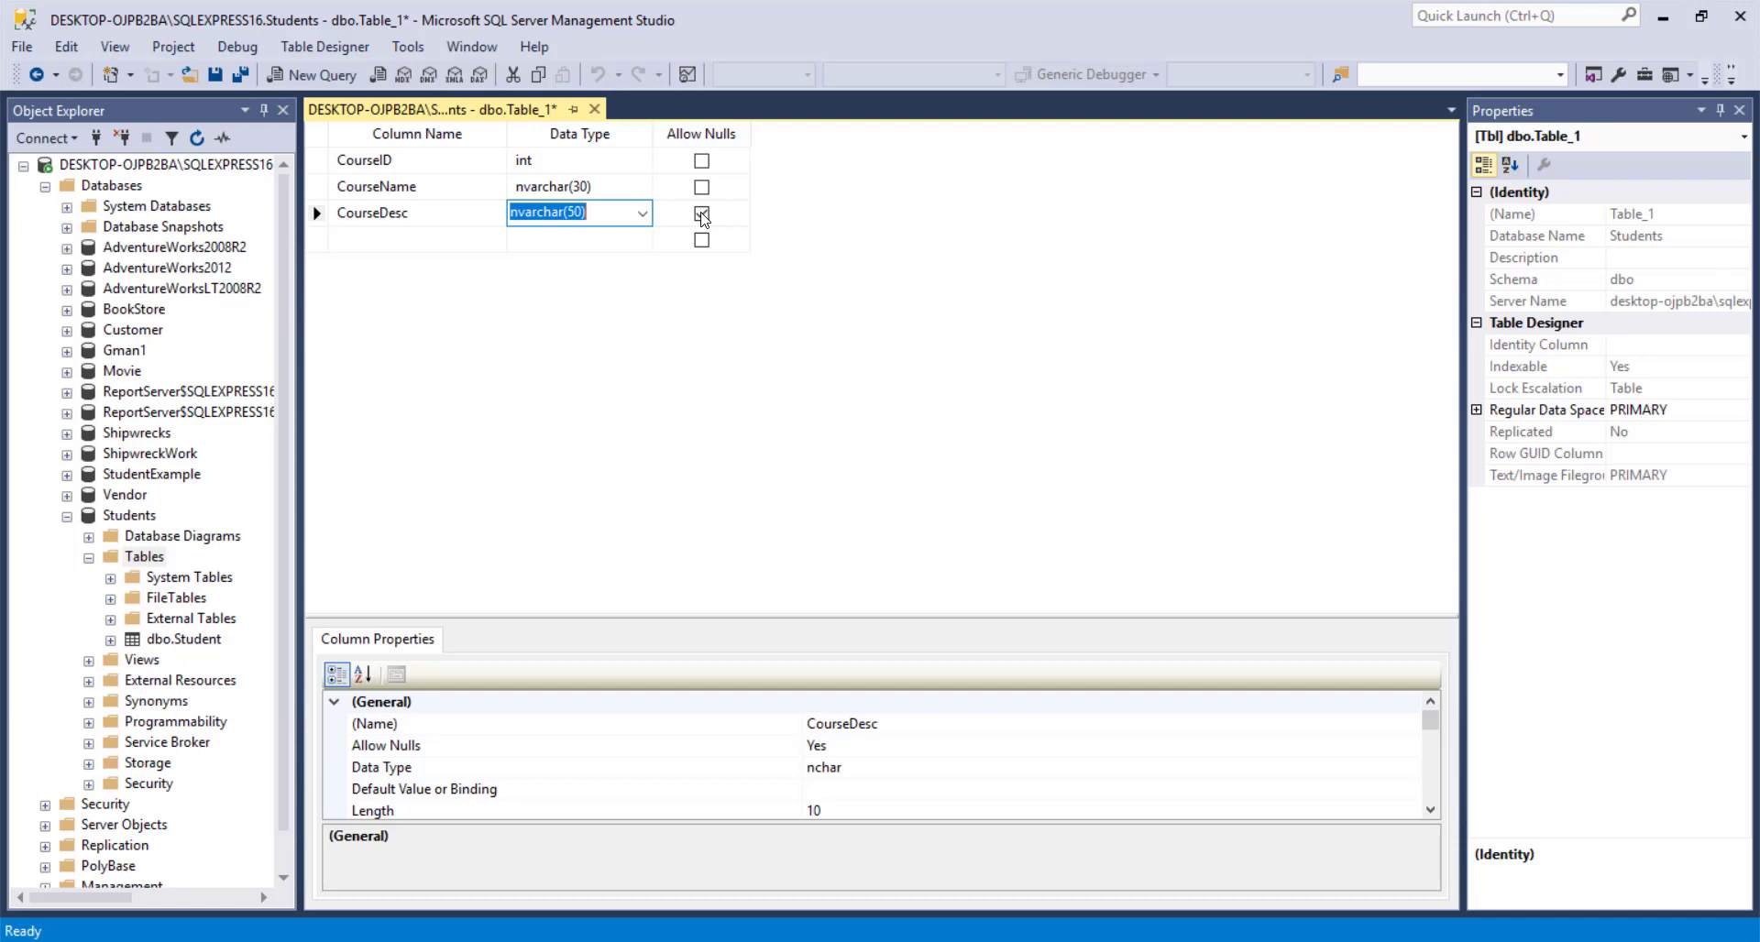
{"action": "left_click", "coordinate": [461, 218]}
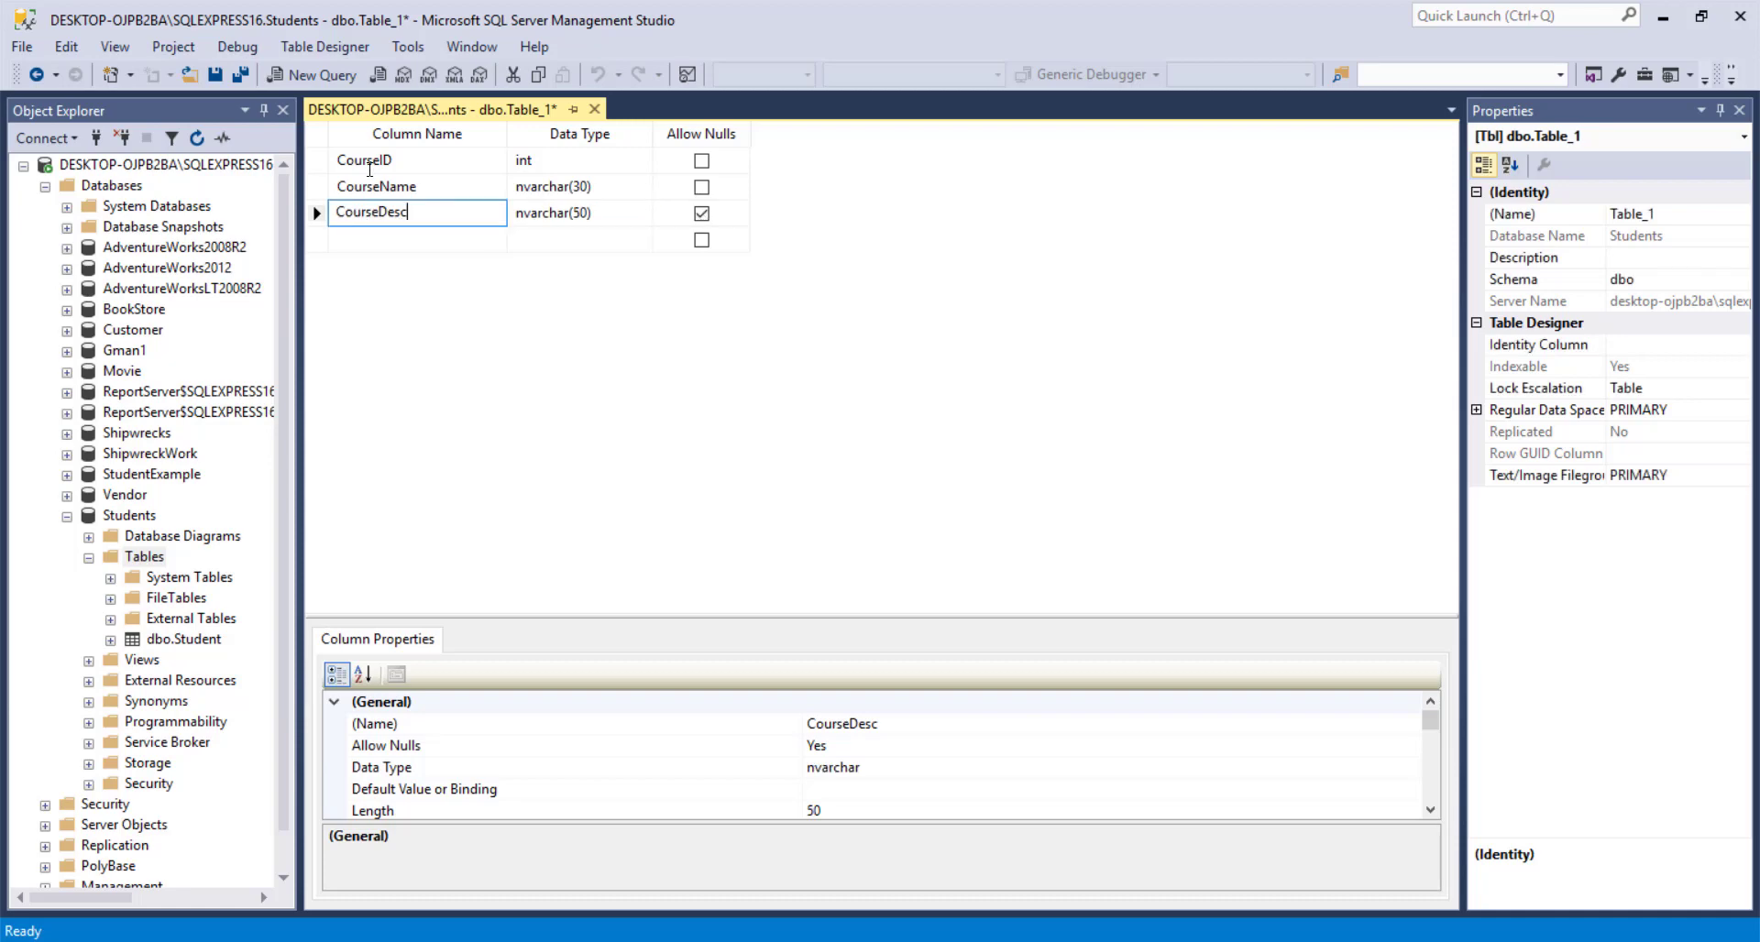
Add a ProfessorID column of type int below CourseDesc in the new table
{"action": "left_click", "coordinate": [398, 242]}
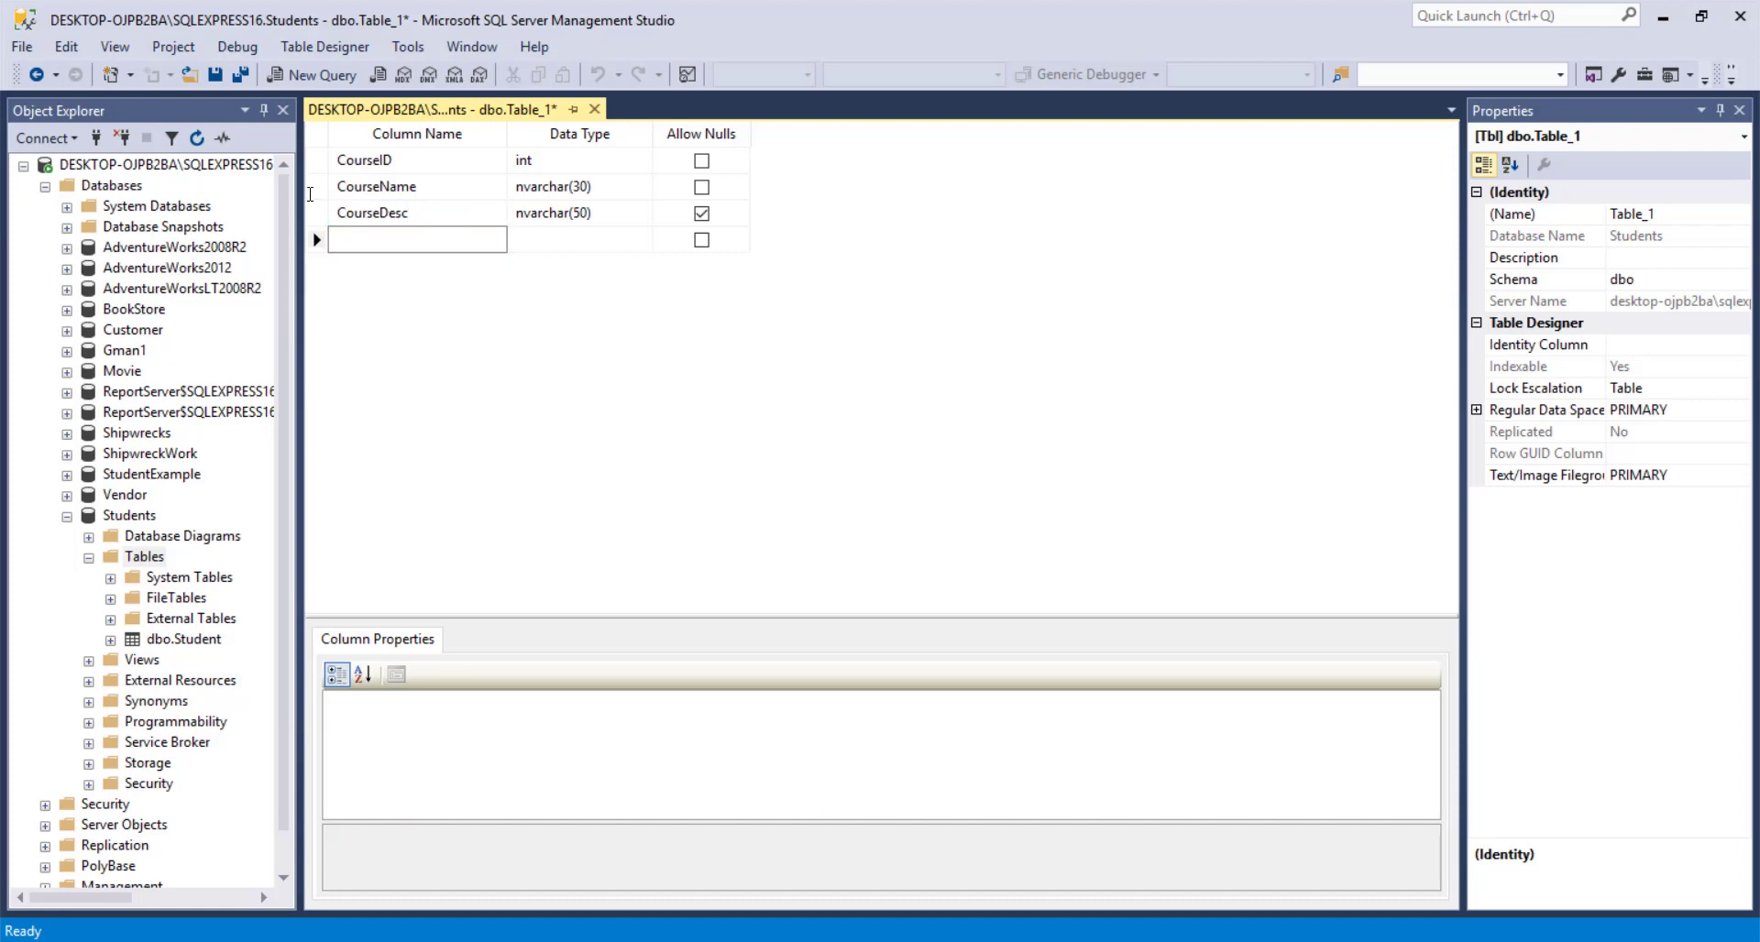
{"action": "type", "text": "Profer"}
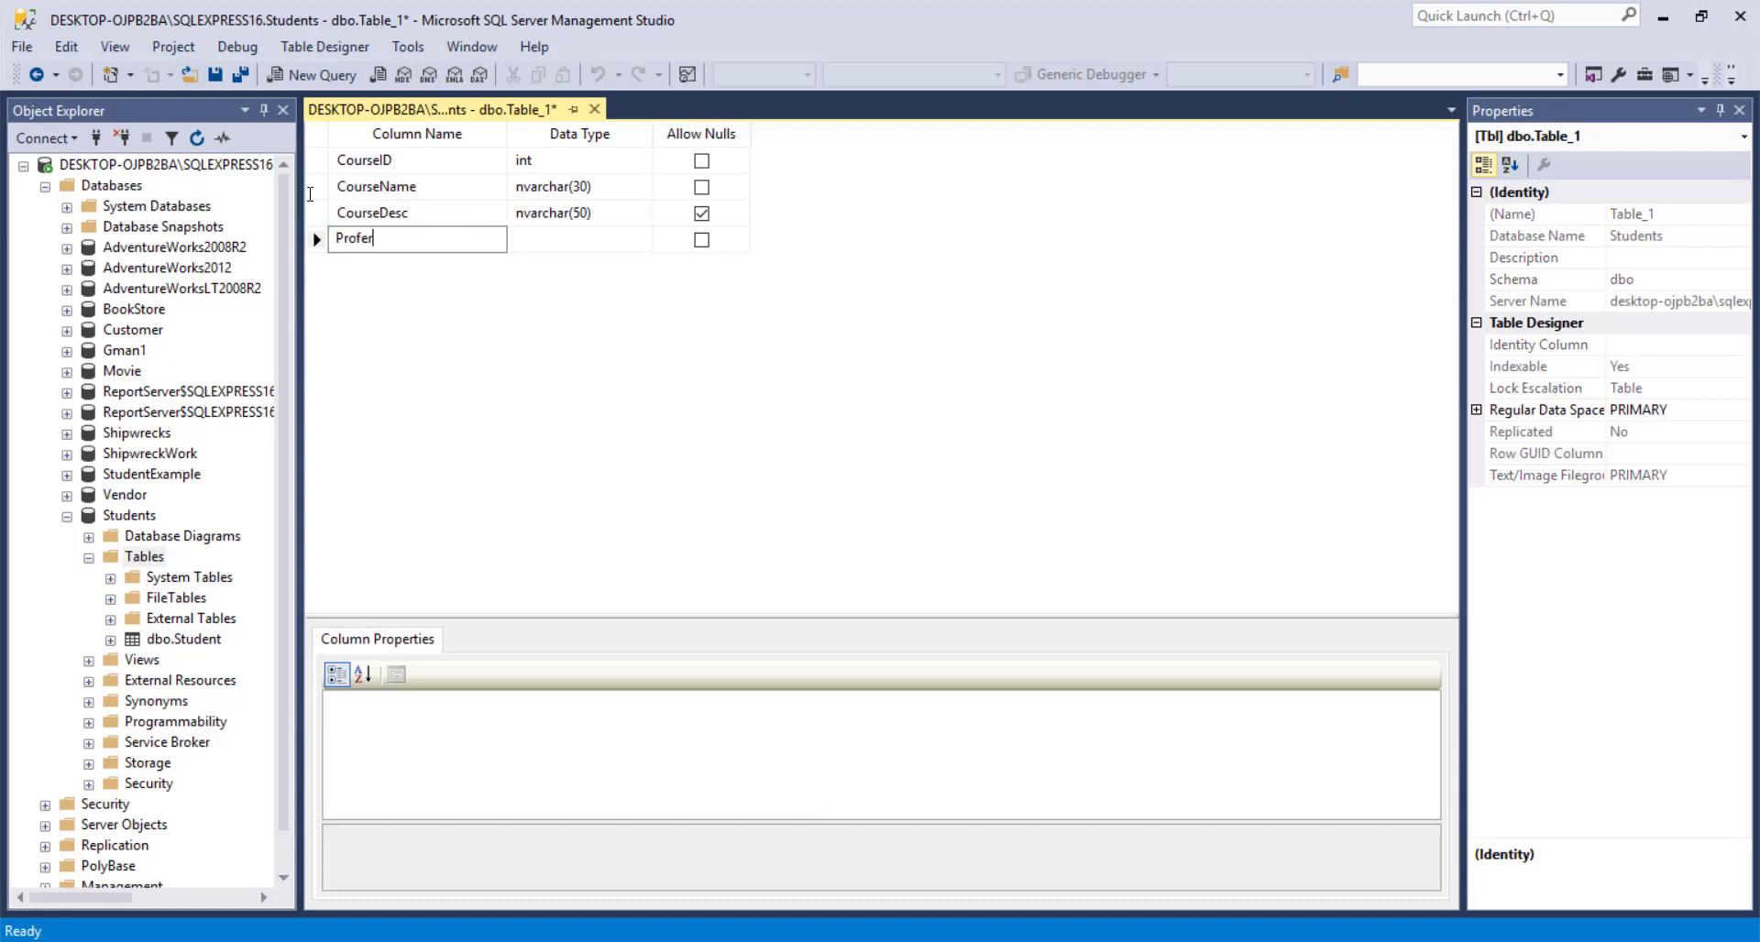
{"action": "key", "text": "BackSpace"}
{"action": "type", "text": "ssorID"}
{"action": "key", "text": "Tab"}
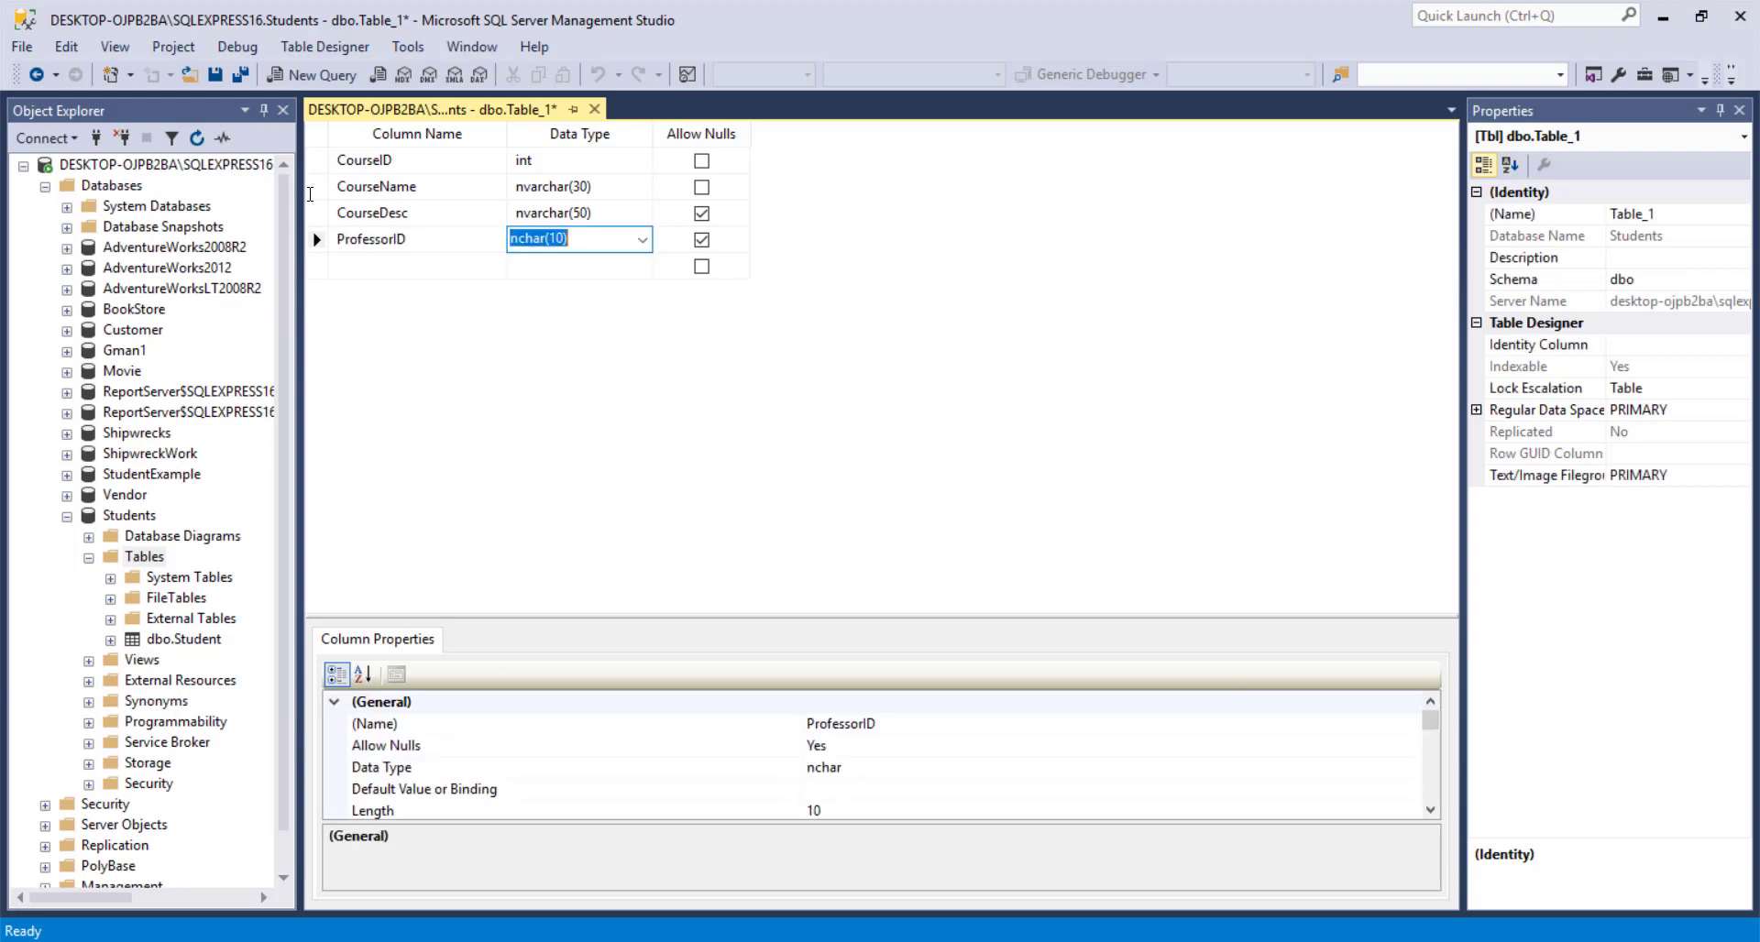
{"action": "left_click", "coordinate": [642, 240]}
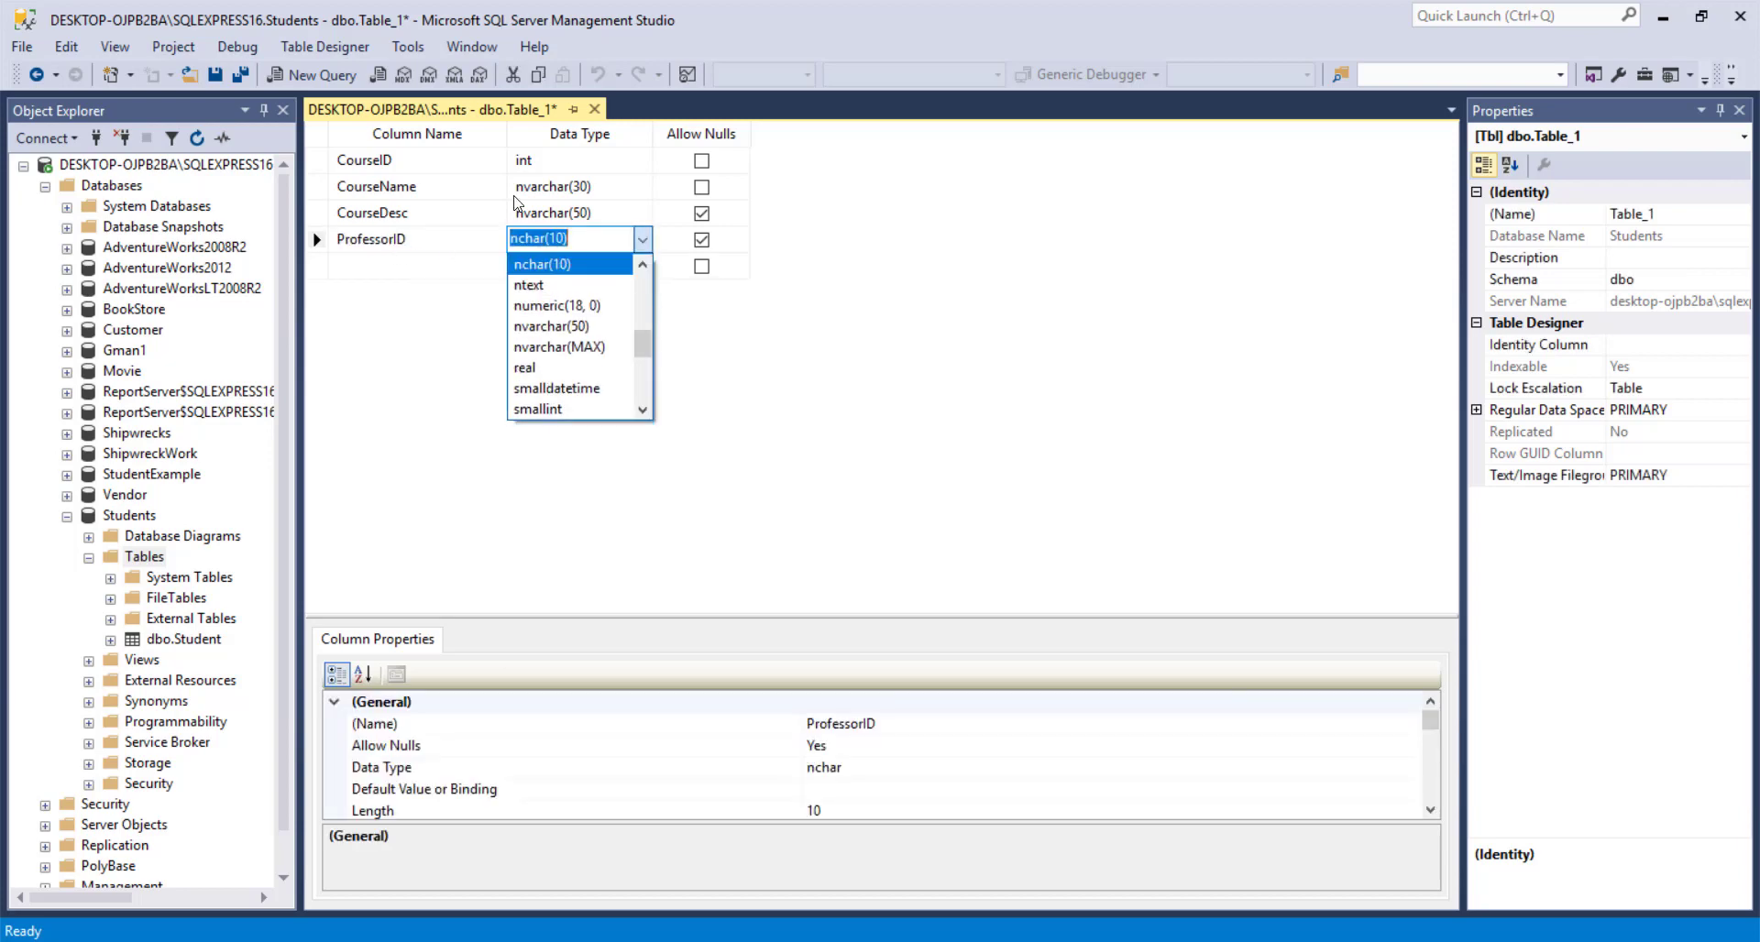
{"action": "left_click", "coordinate": [641, 296]}
{"action": "scroll", "coordinate": [586, 330], "scroll_direction": "up", "scroll_amount": 2}
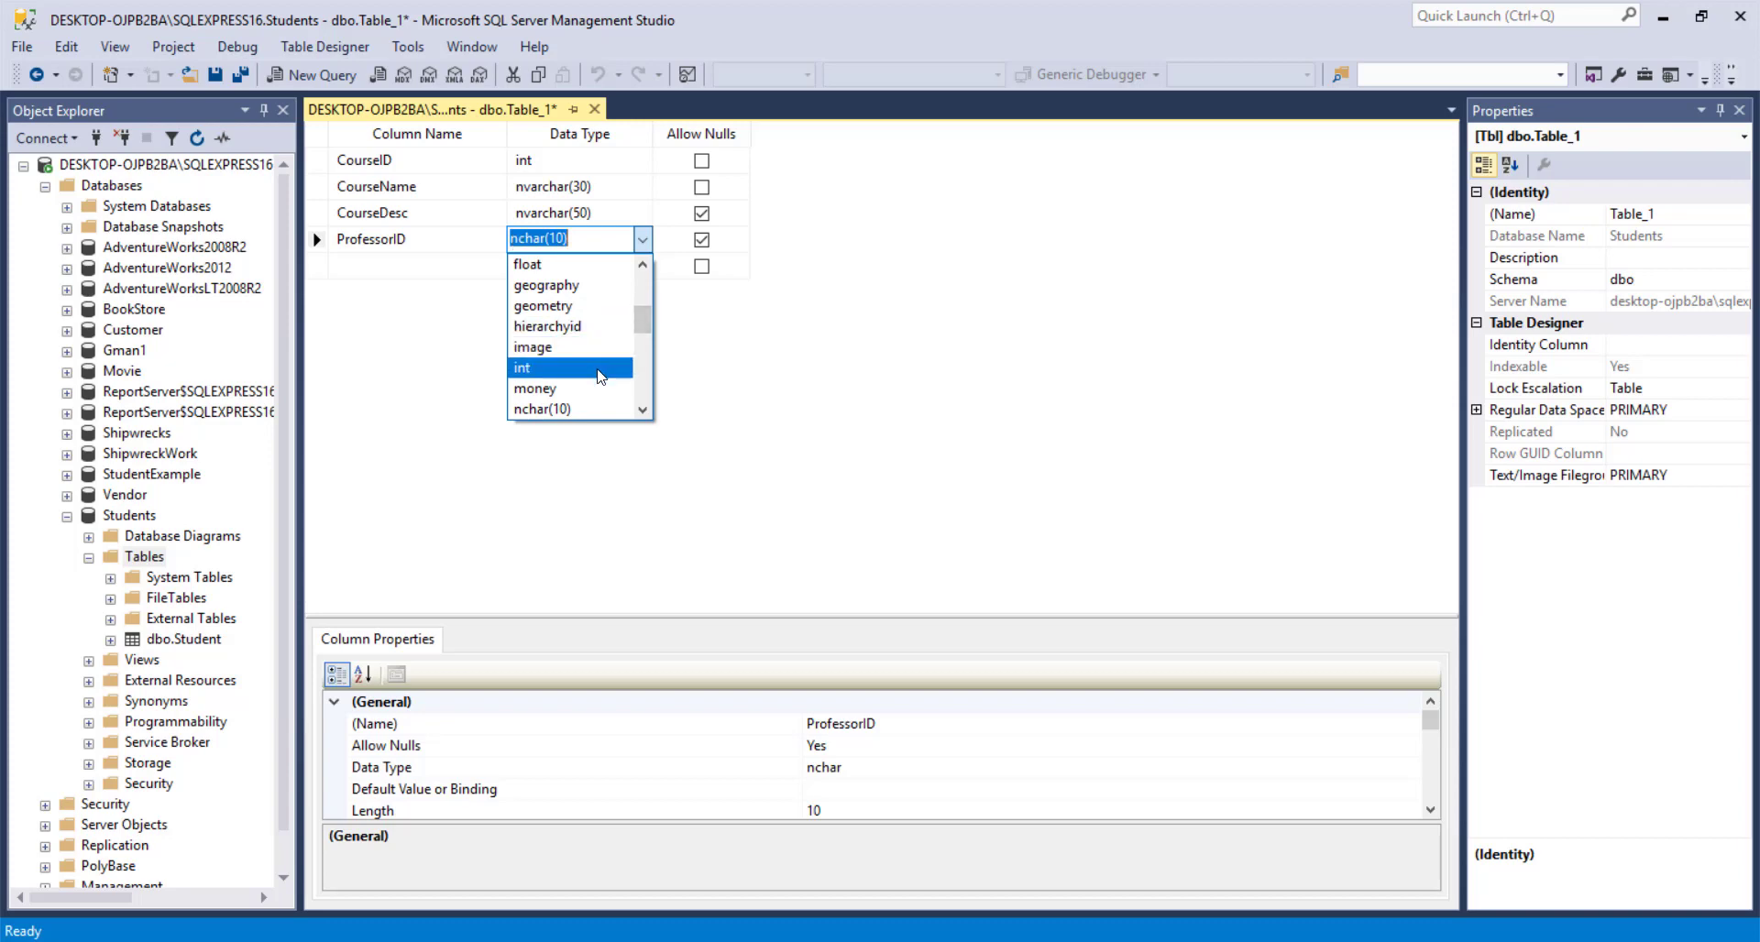
{"action": "key", "text": "Return"}
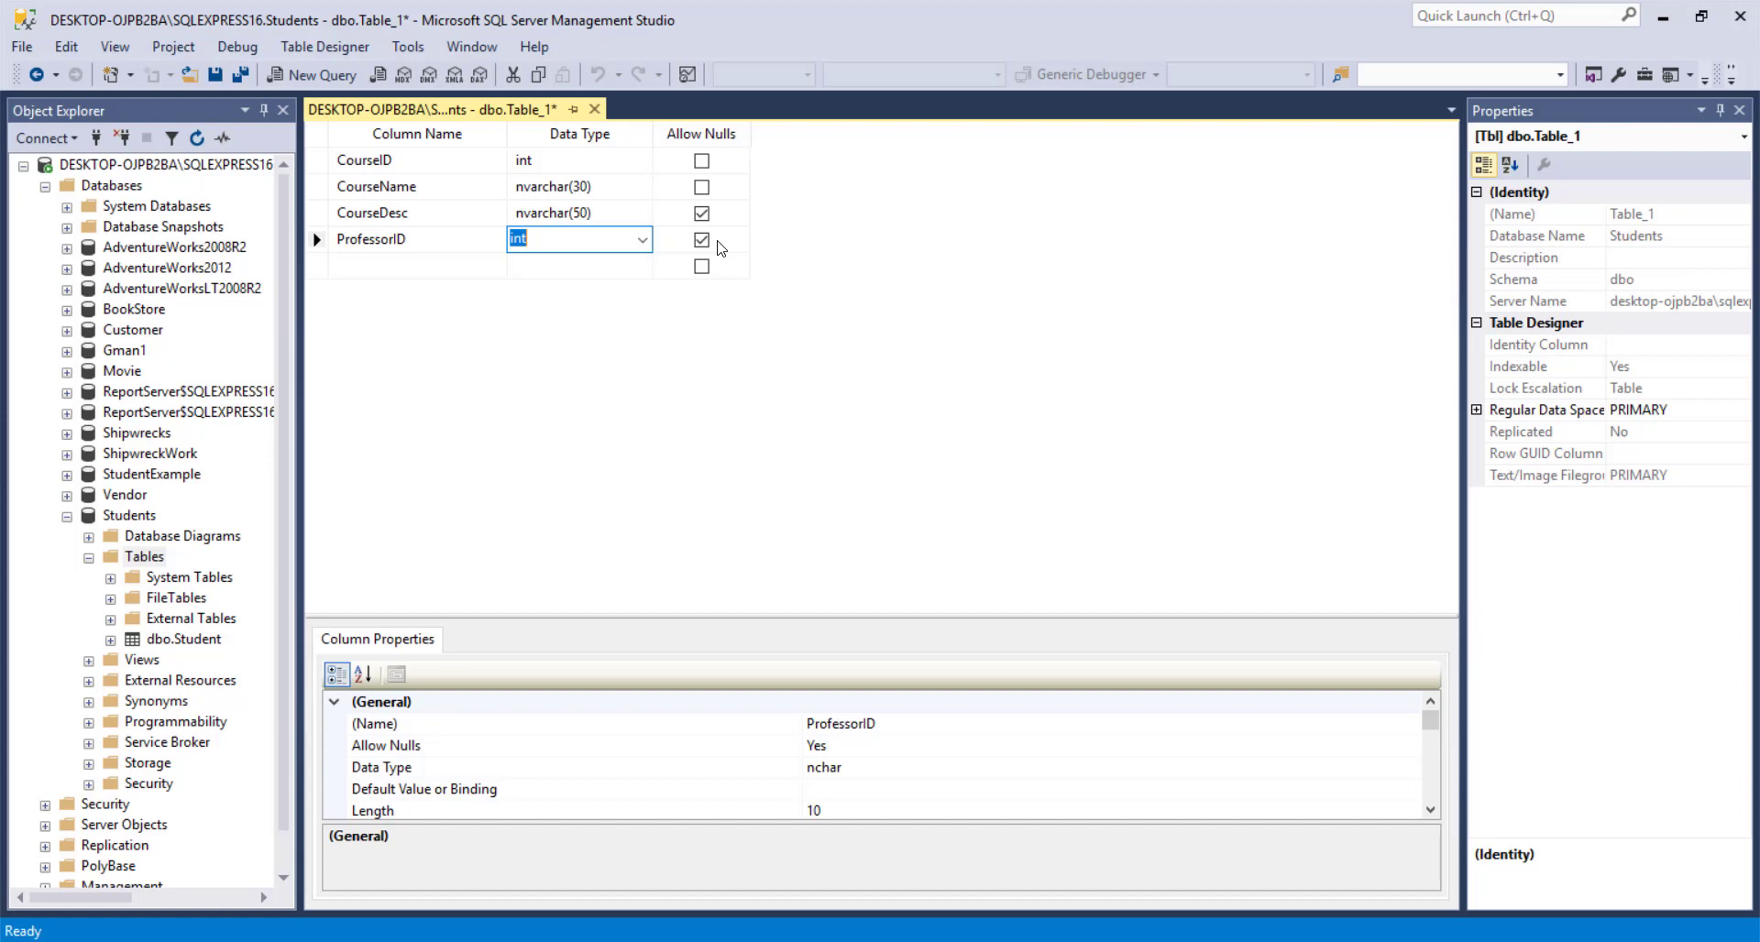
Set the CourseID column as the primary key of the new table
{"action": "right_click", "coordinate": [316, 161]}
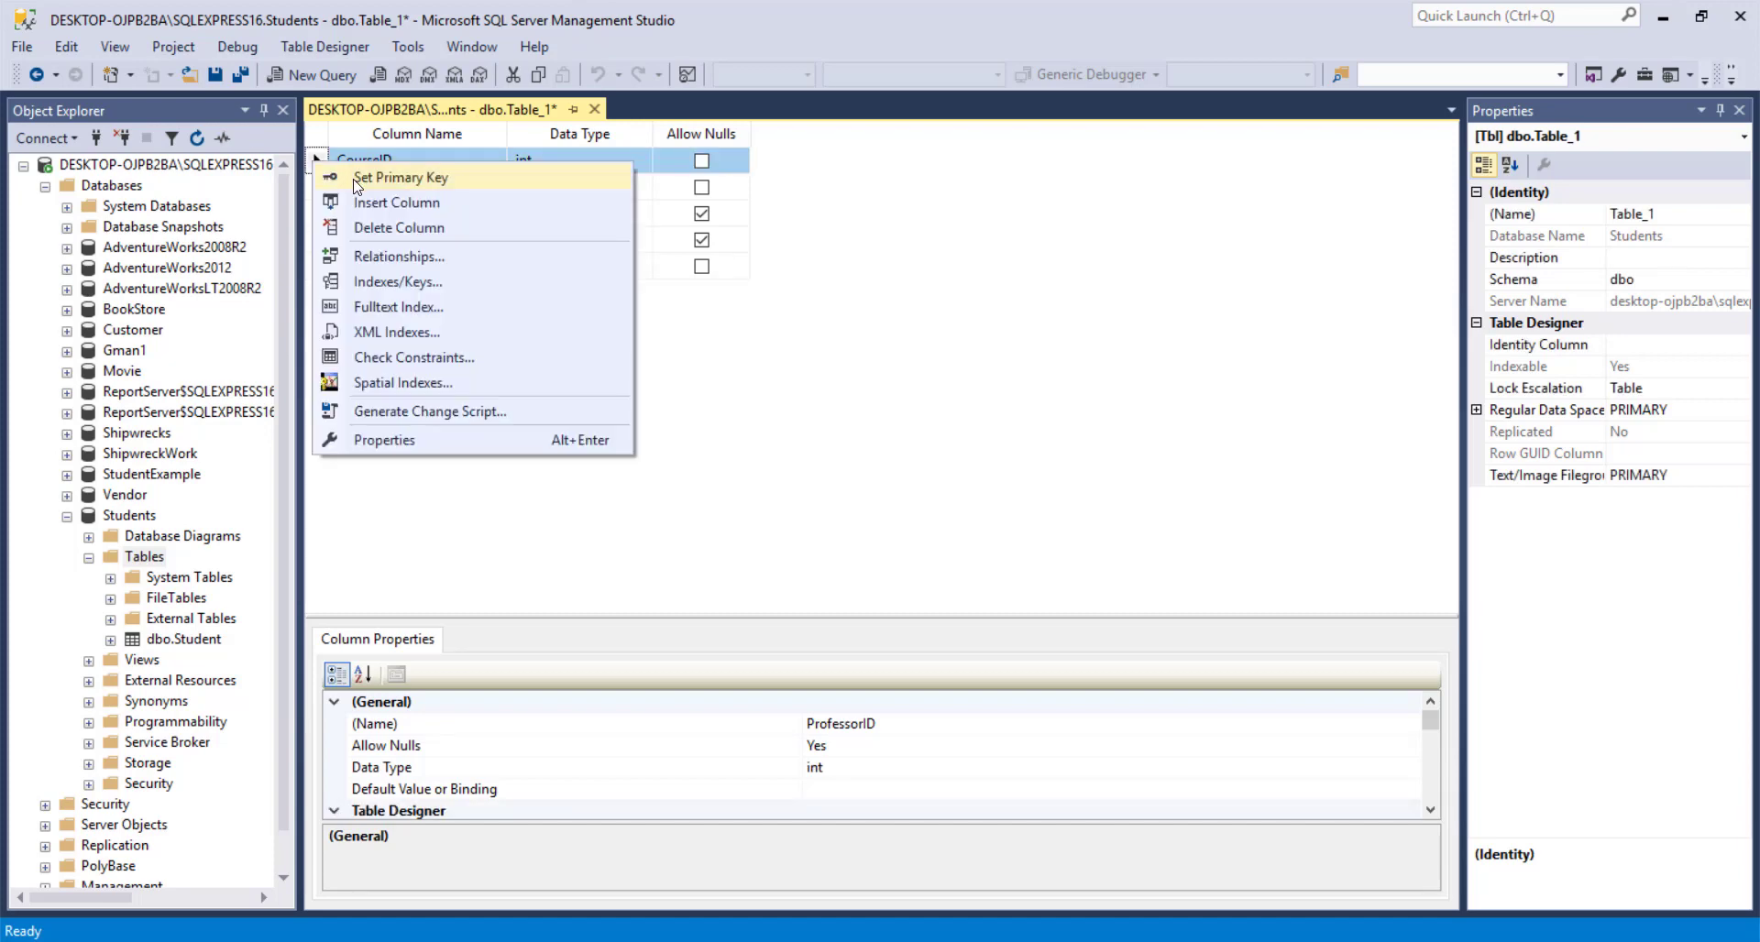
{"action": "left_click", "coordinate": [357, 178]}
{"action": "left_click", "coordinate": [383, 187]}
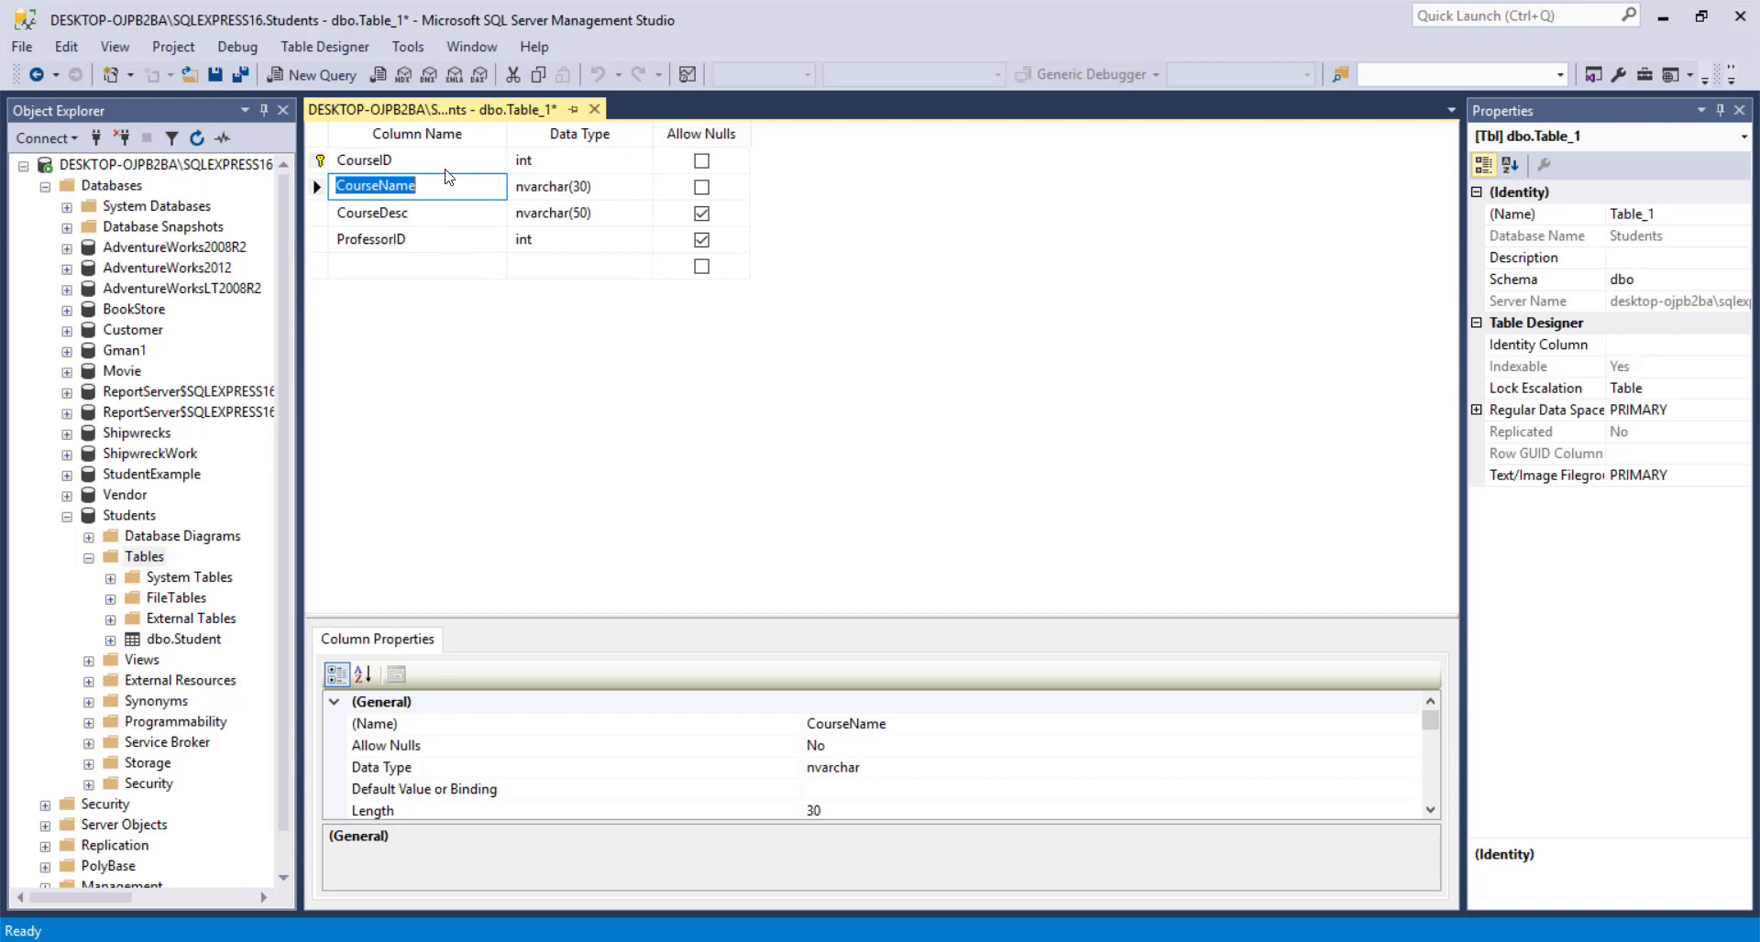
Close the table design and save the new table under the name Course
{"action": "left_click", "coordinate": [595, 110]}
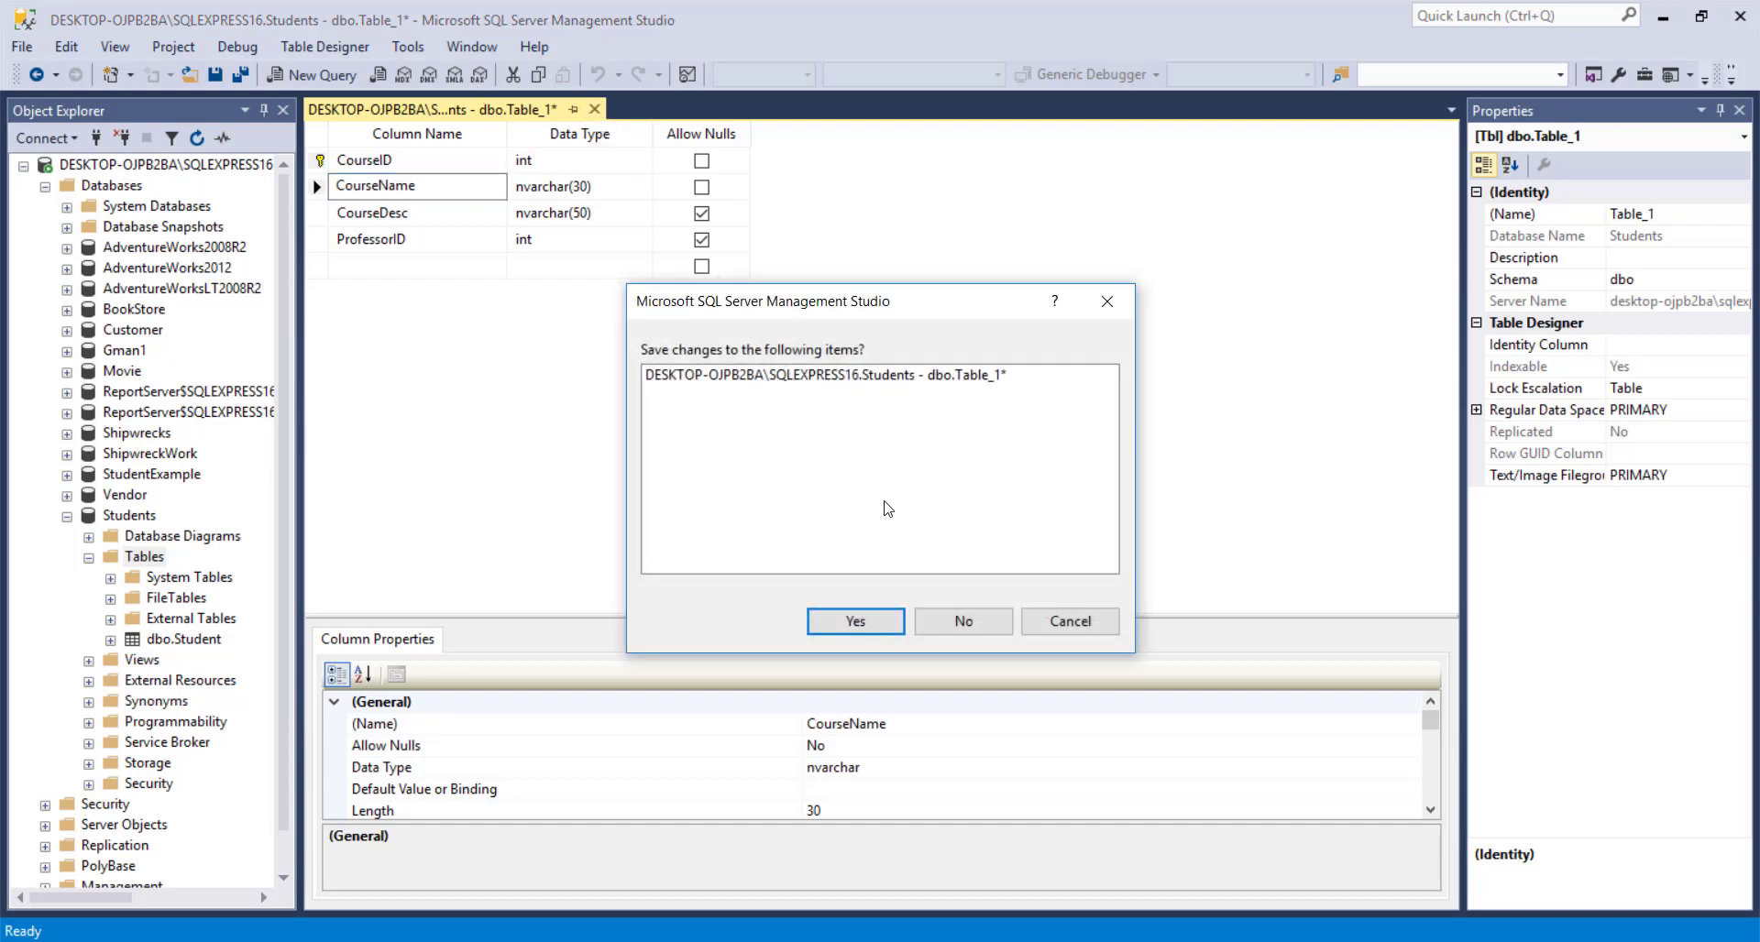
{"action": "left_click", "coordinate": [855, 622]}
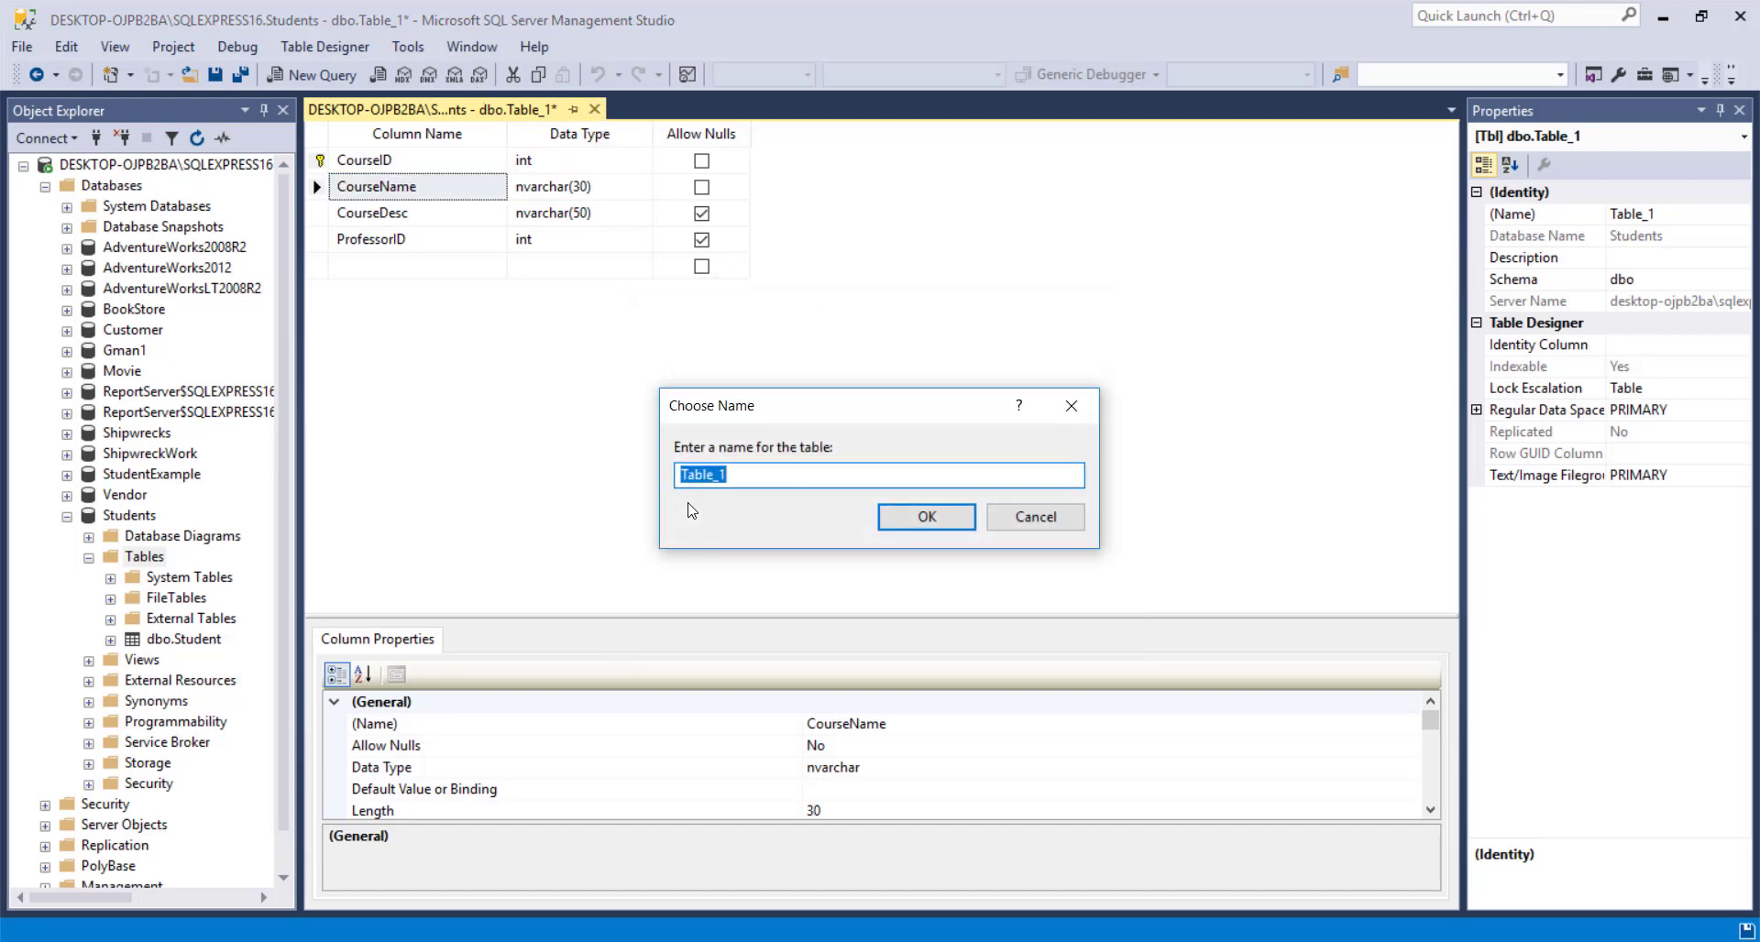
{"action": "type", "text": "Course"}
{"action": "left_click", "coordinate": [927, 517]}
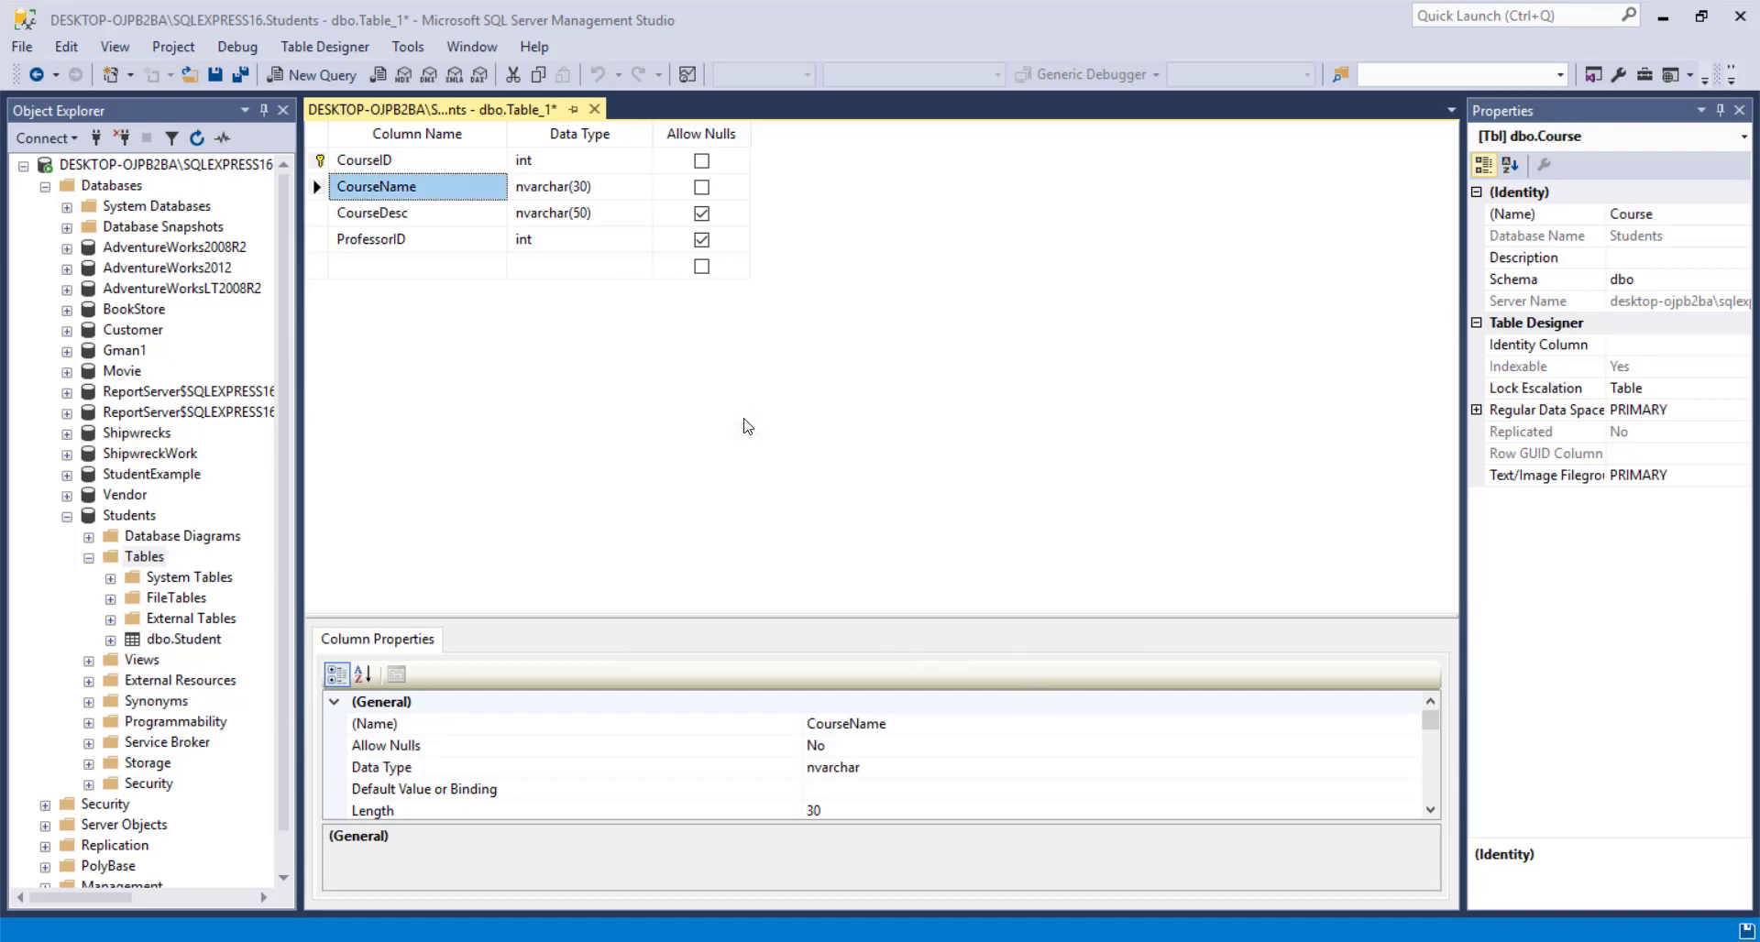
{"action": "key", "text": "ctrl+F4"}
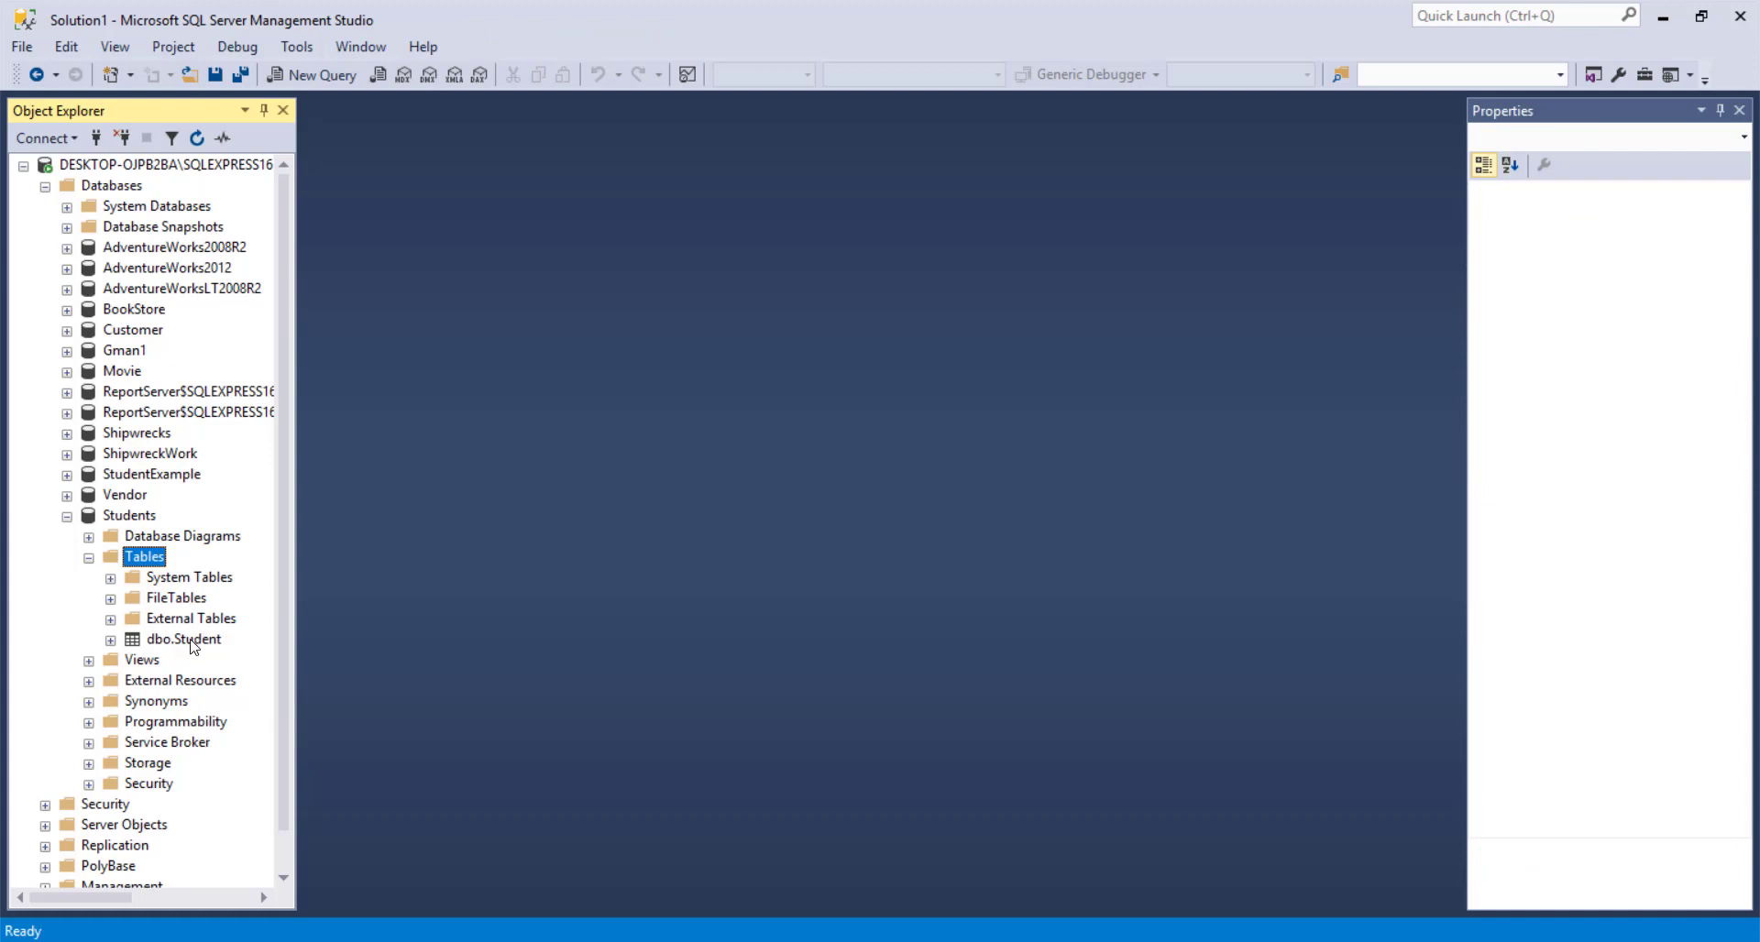
Refresh the Students database's tables and examine the columns and keys of dbo.Course, collapsing the table again when done
{"action": "right_click", "coordinate": [153, 560]}
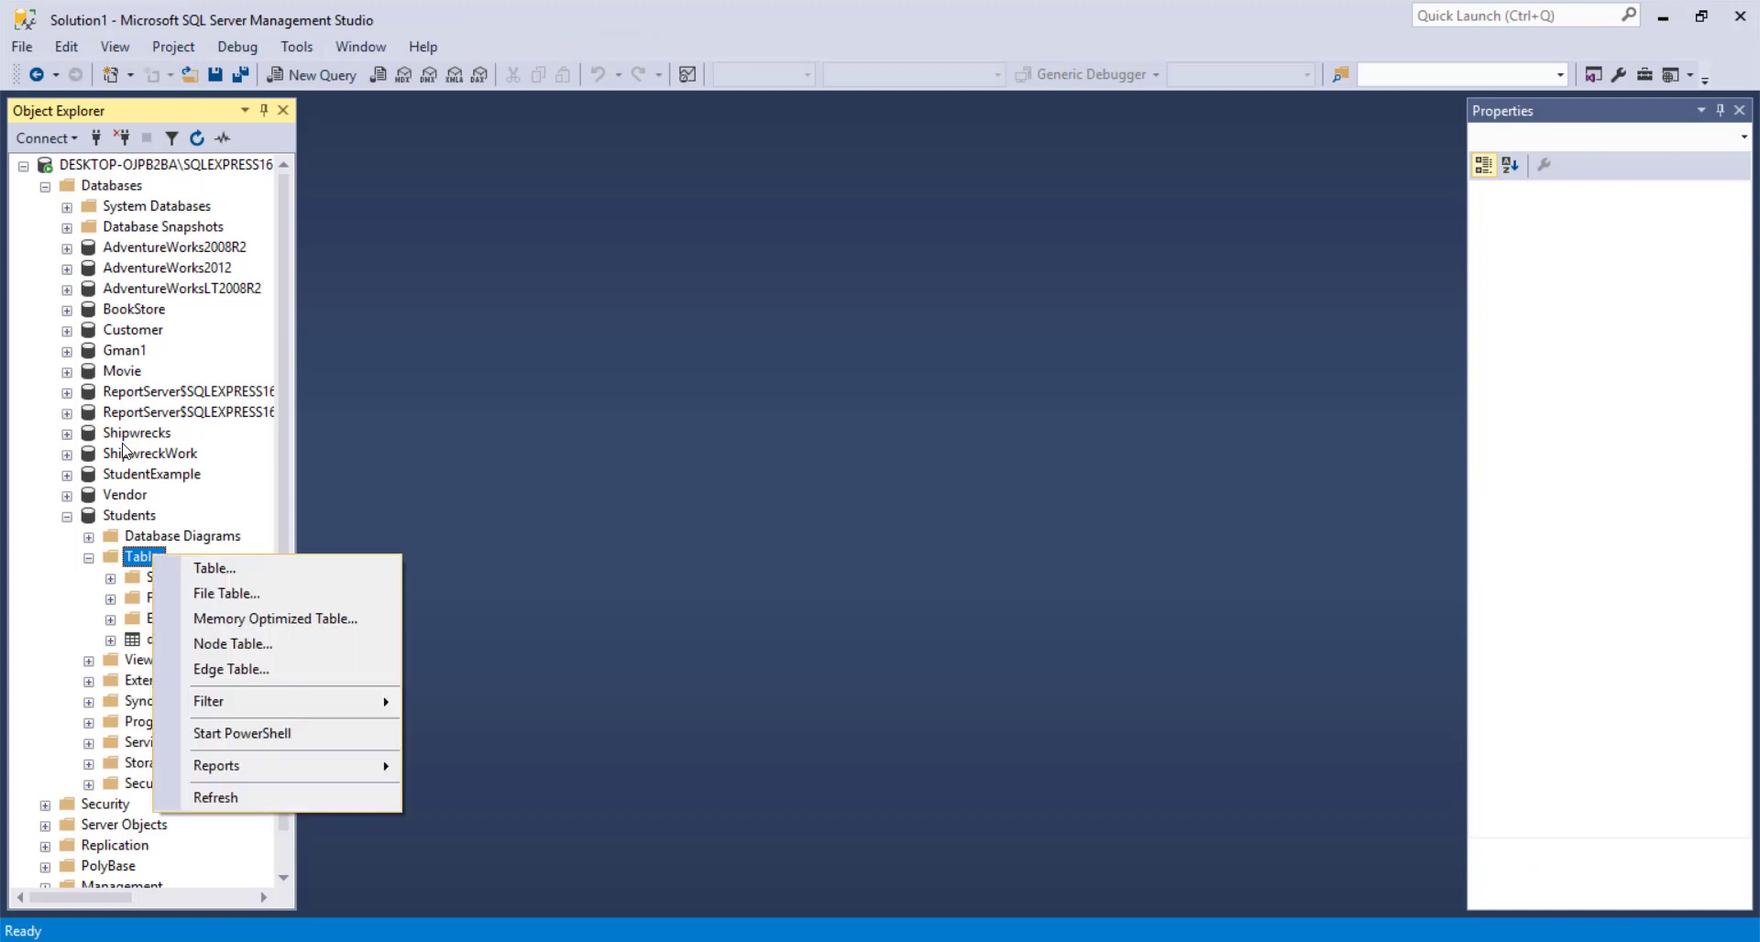
{"action": "left_click", "coordinate": [215, 799]}
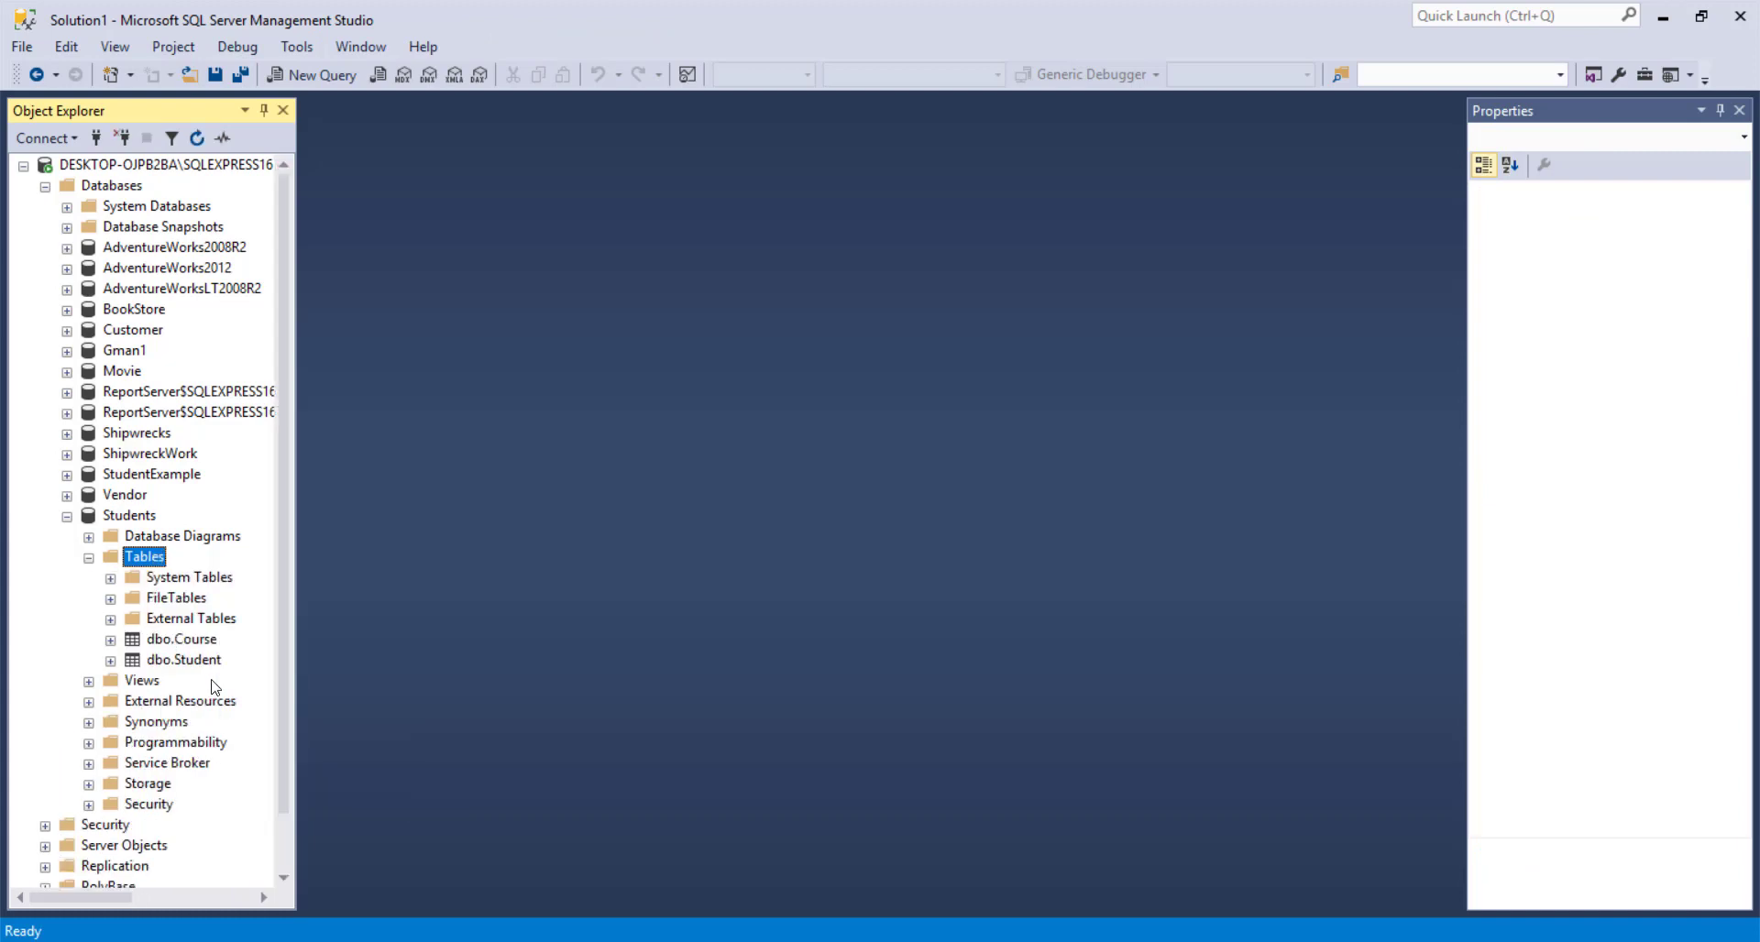
{"action": "left_click", "coordinate": [110, 641]}
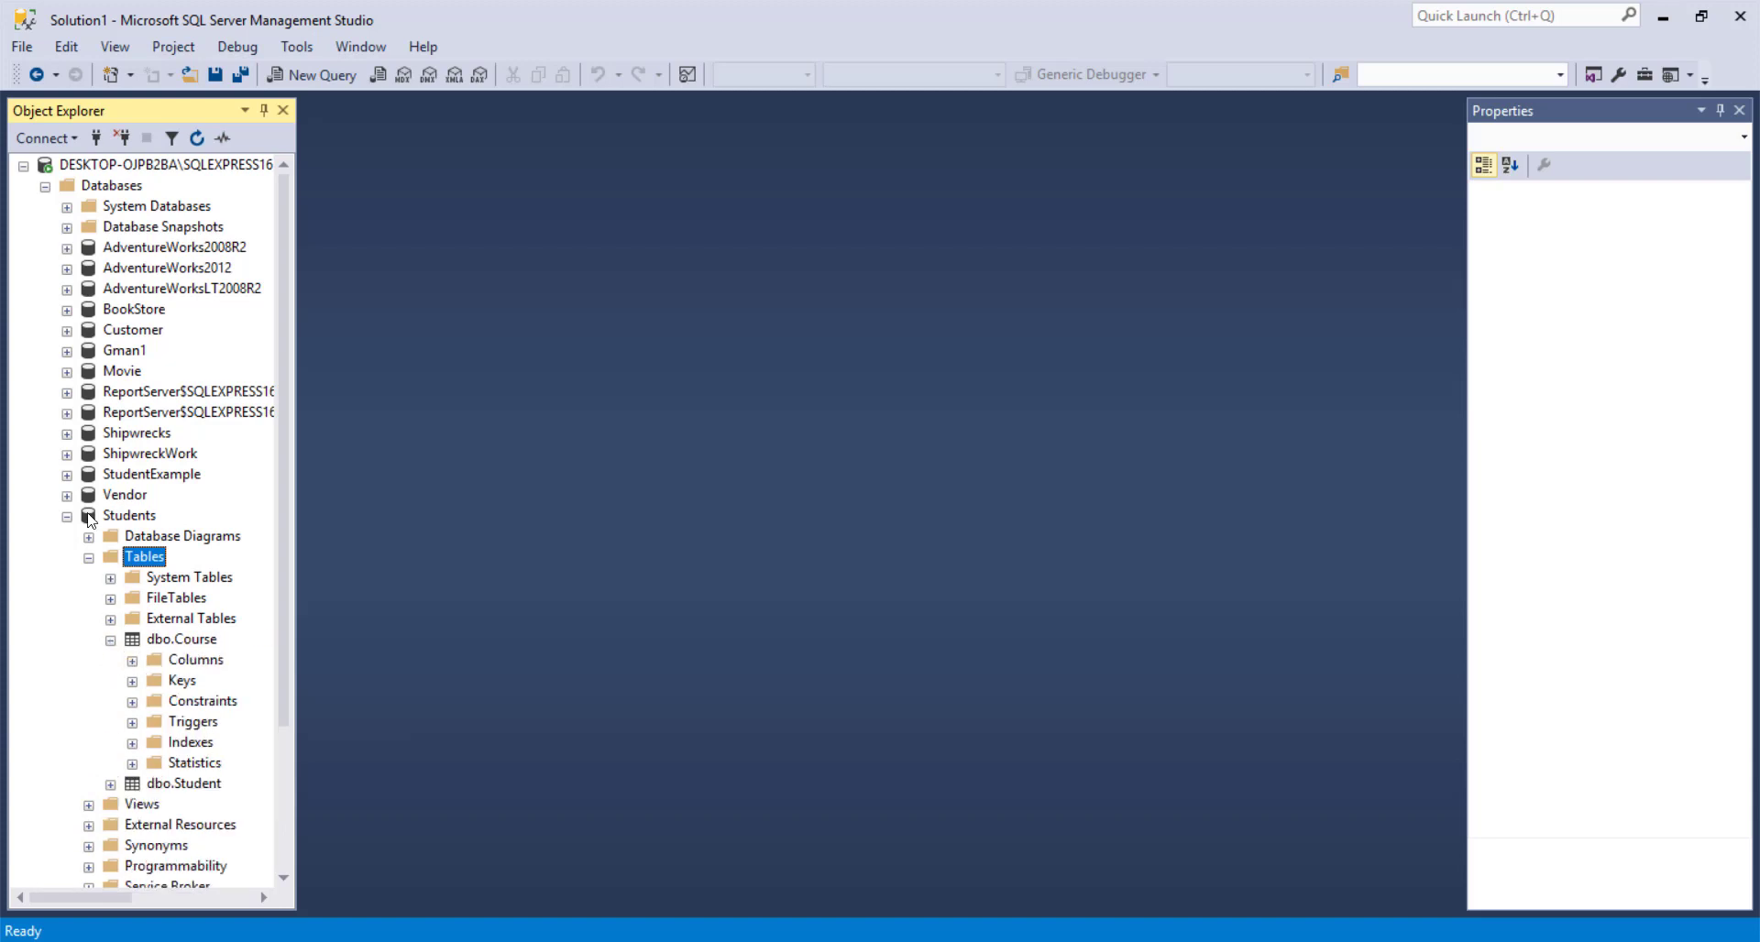
{"action": "left_click", "coordinate": [132, 661]}
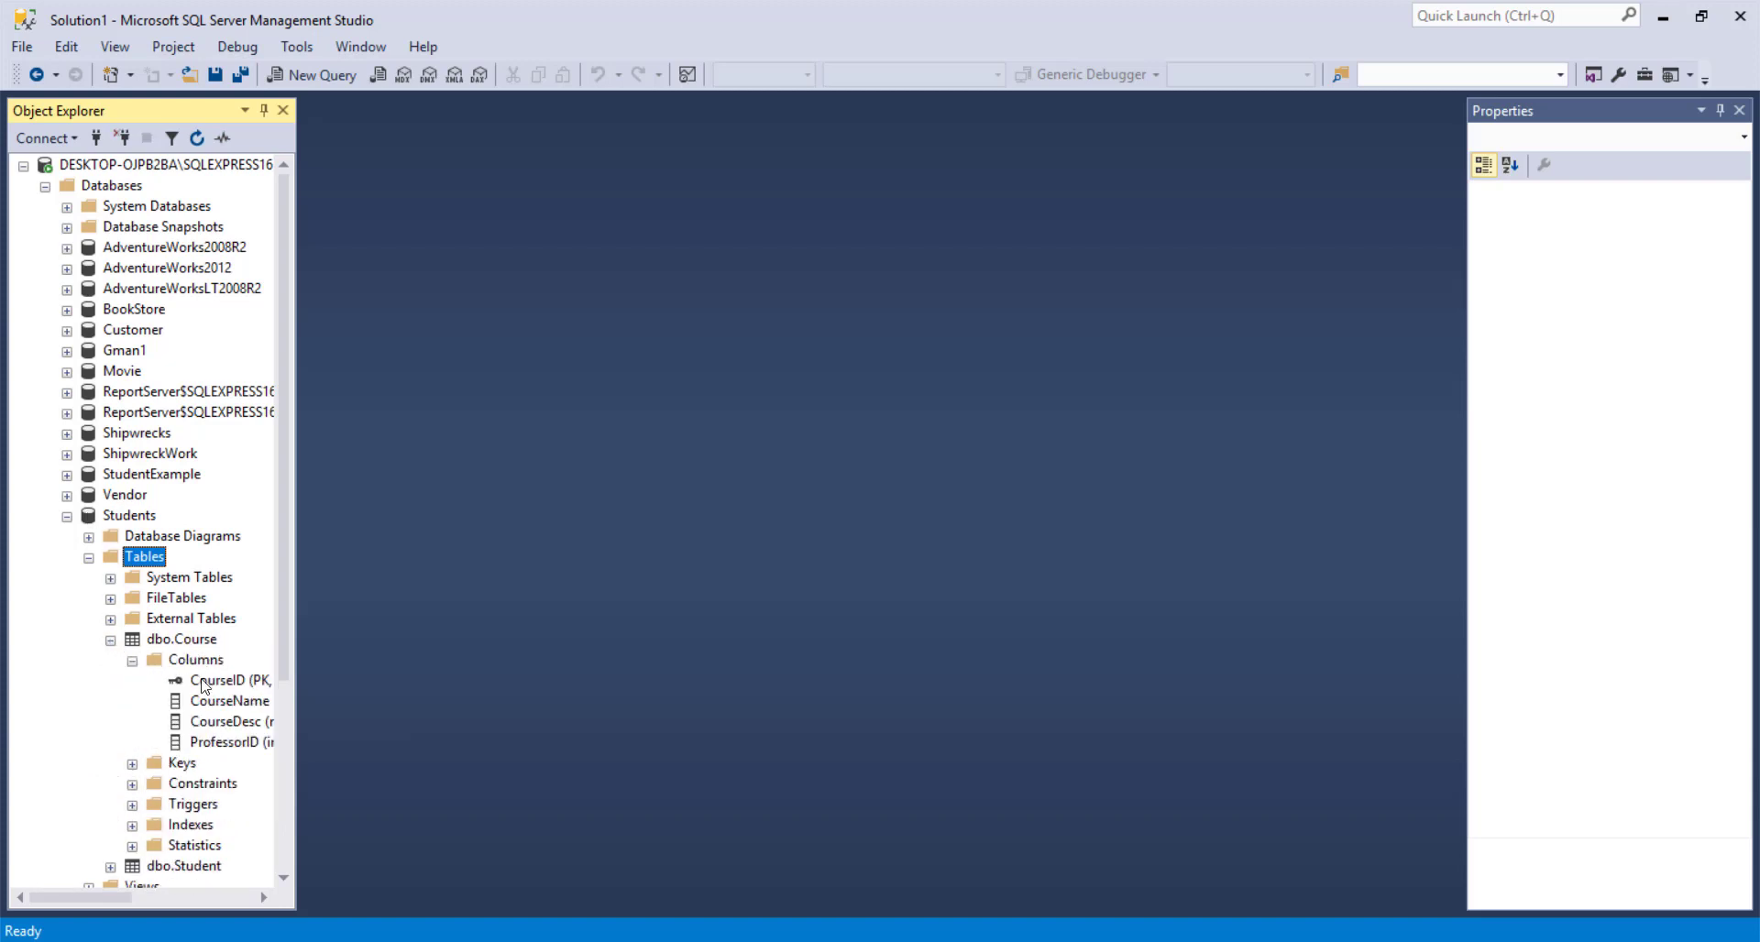
{"action": "left_click", "coordinate": [132, 763]}
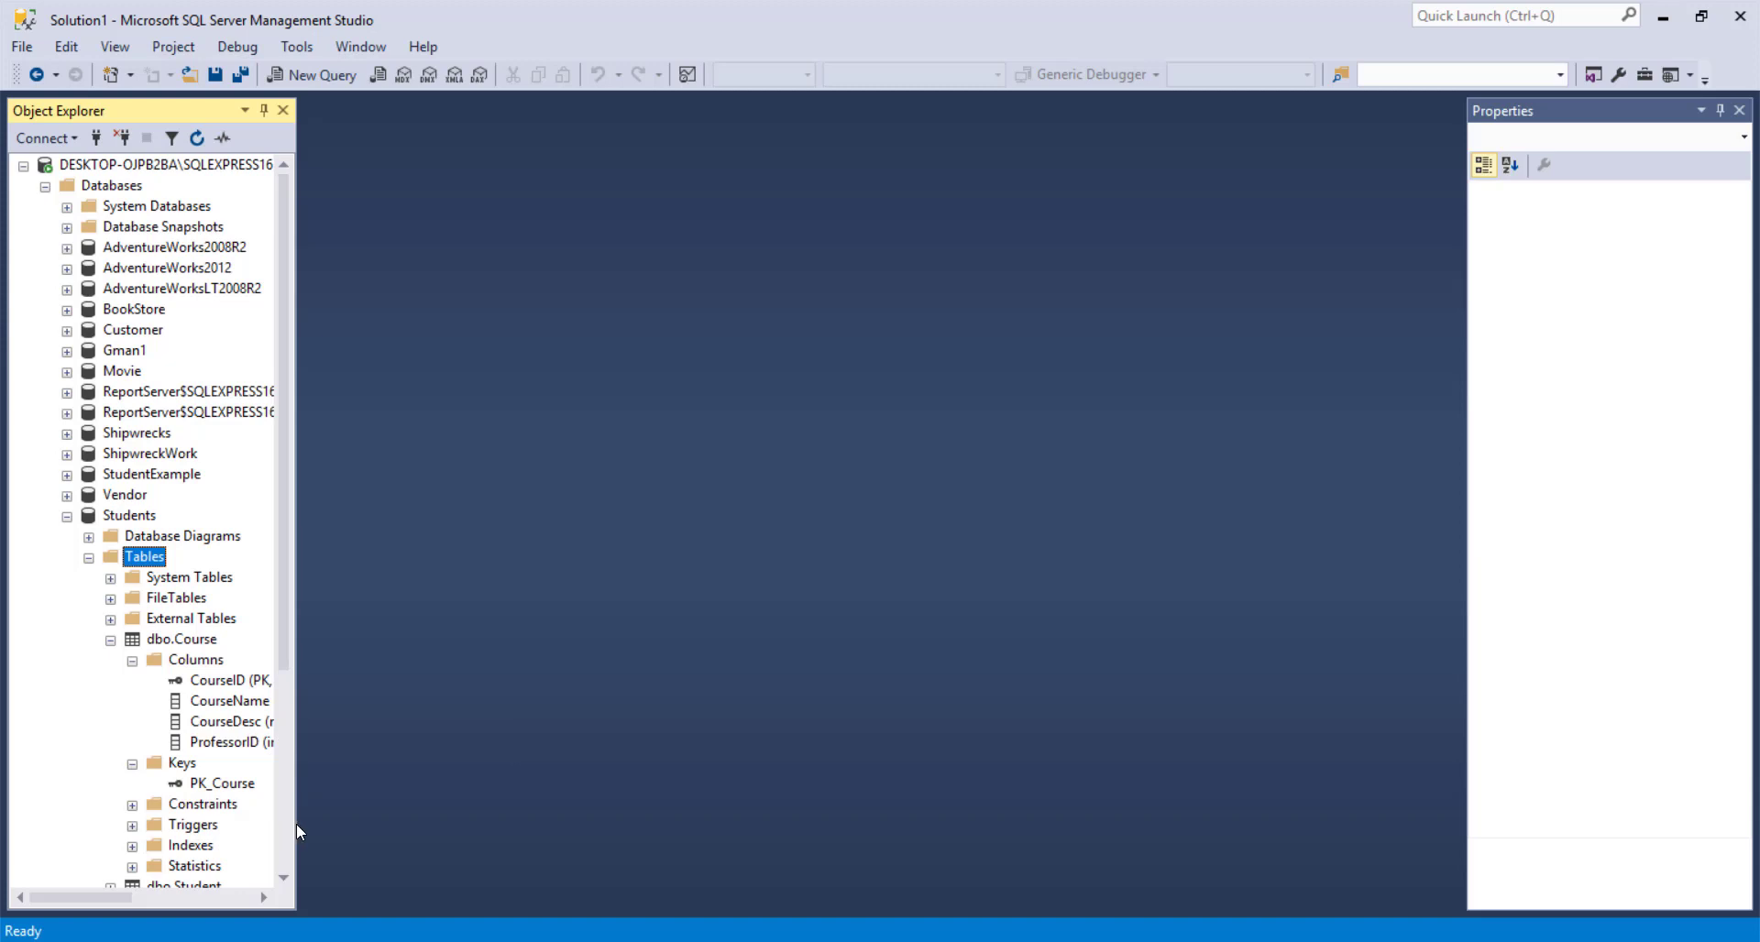
{"action": "left_click", "coordinate": [111, 641]}
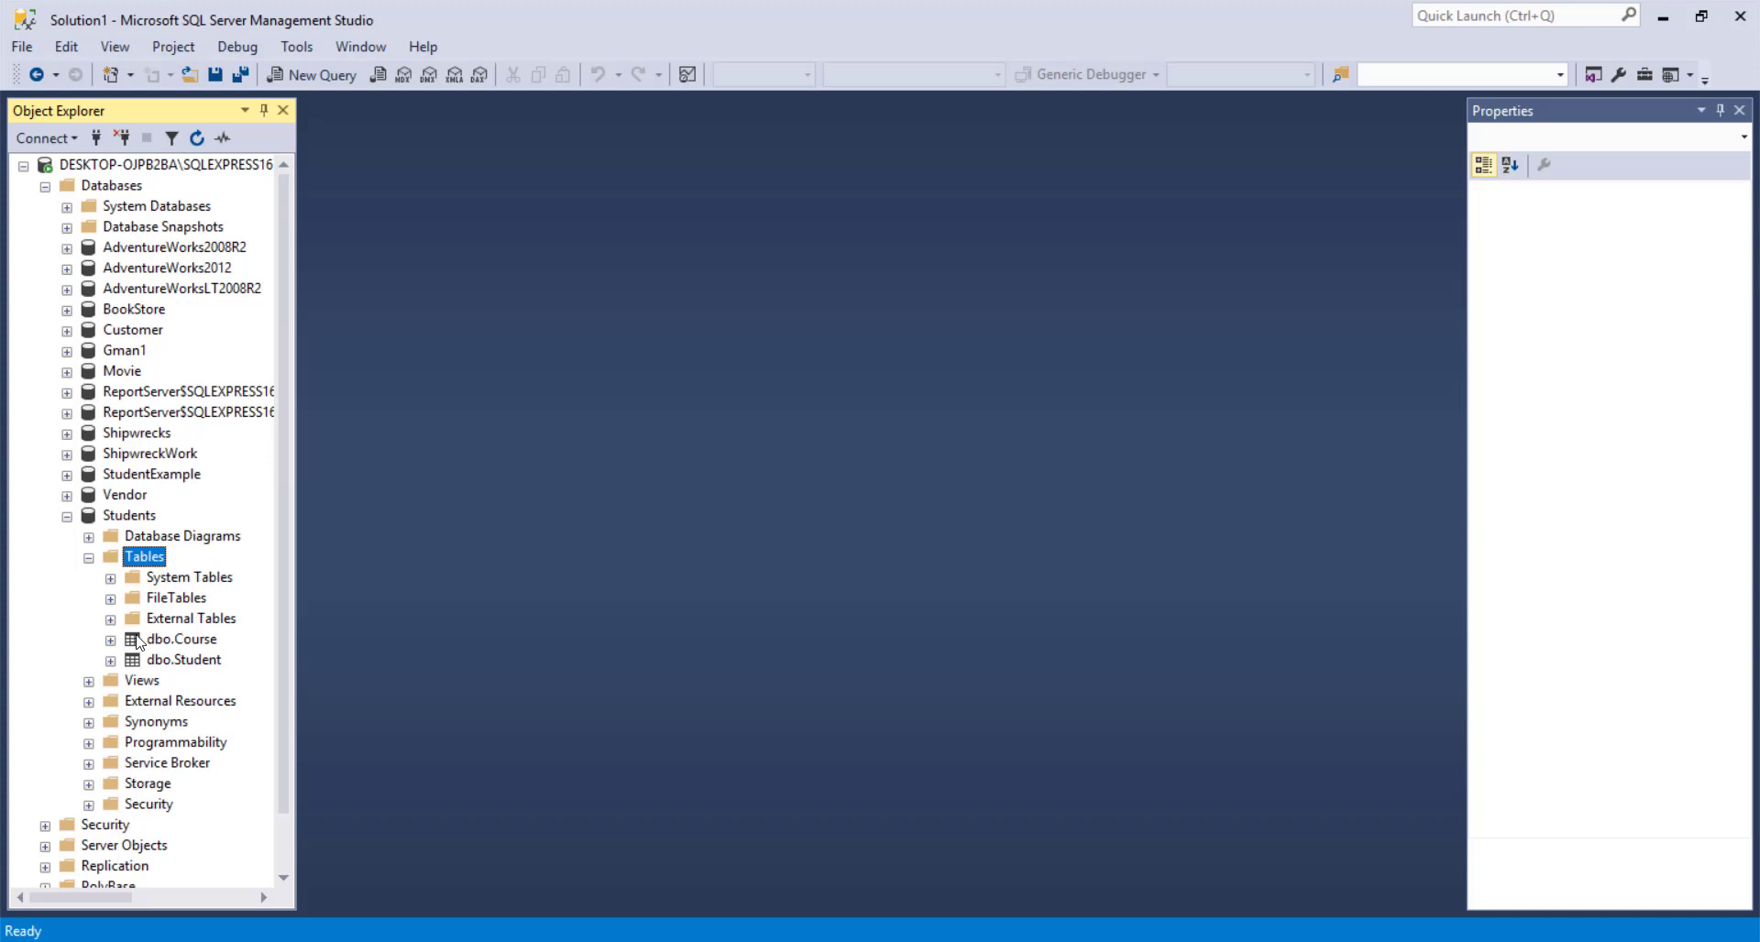